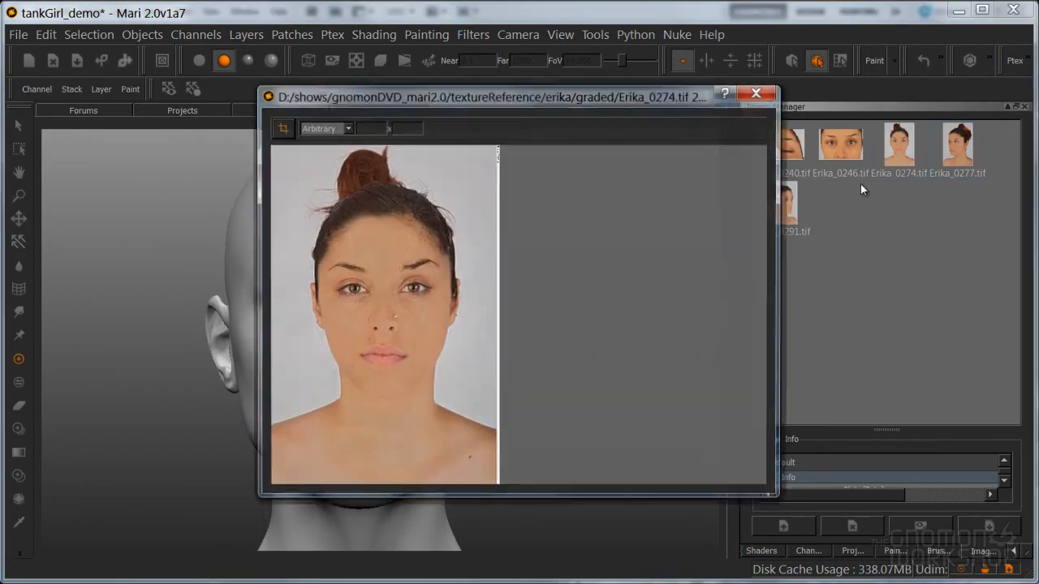
Preview the two angled-view reference photos numbered 0277 and 0291 at full size, closing each one again
click(759, 91)
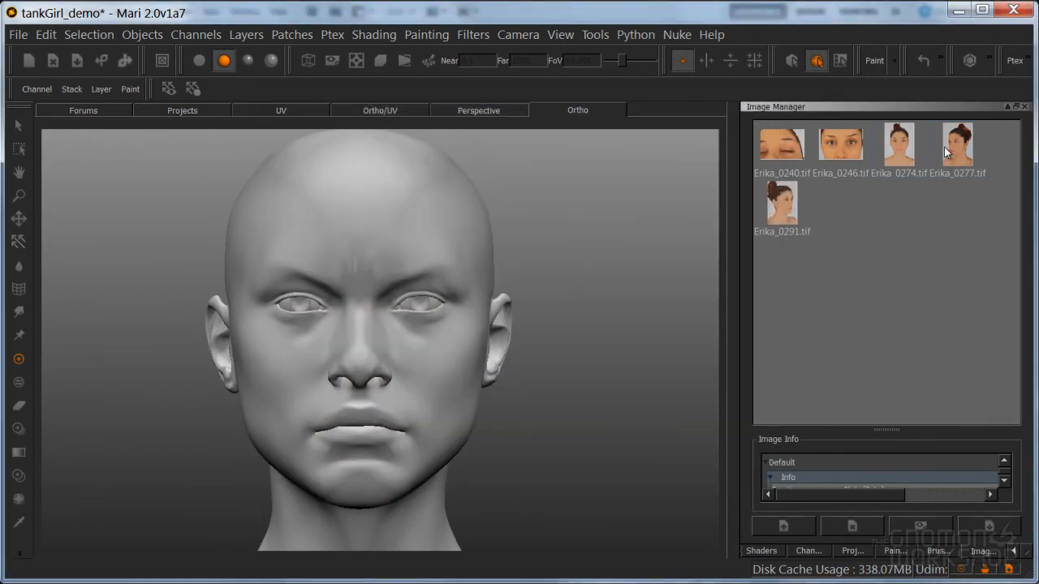
double_click(951, 146)
click(759, 91)
double_click(789, 203)
click(759, 92)
alt+middle_drag(460, 388, 487, 397)
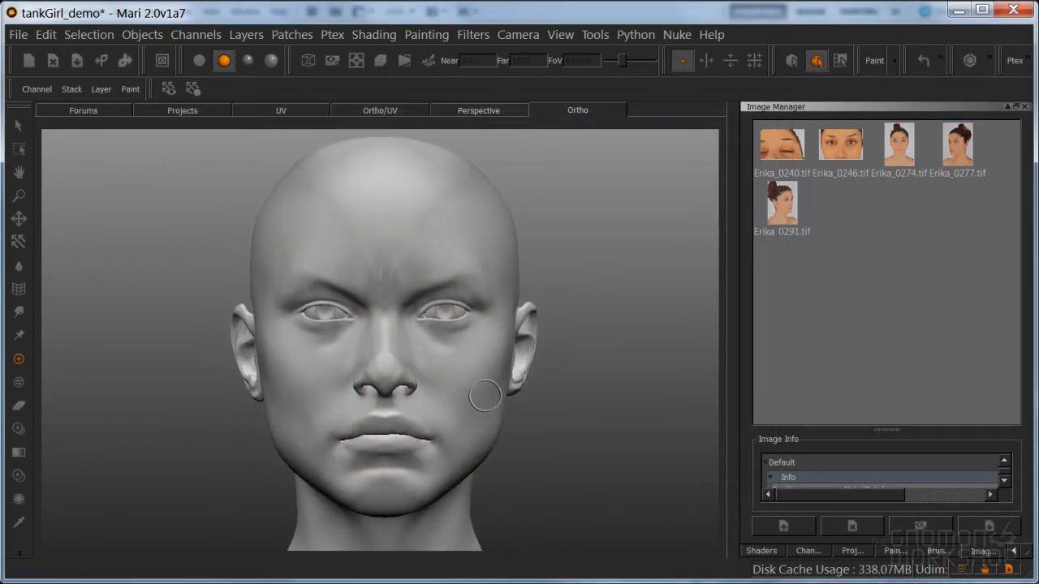
alt+right_drag(487, 396, 513, 383)
alt+middle_drag(513, 383, 530, 372)
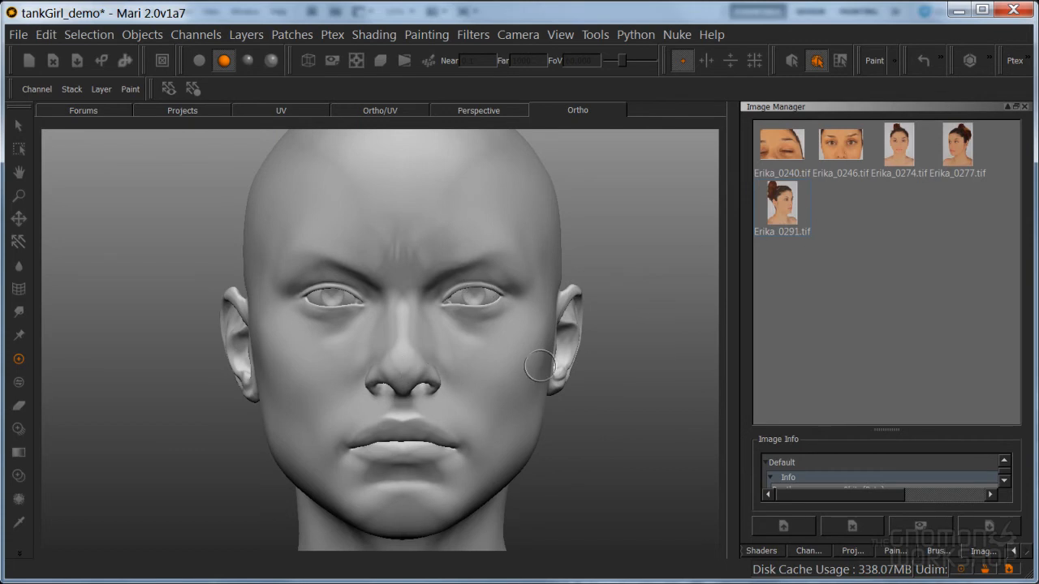
middle_drag(517, 365, 519, 331)
alt+right_drag(518, 330, 506, 334)
alt+middle_drag(506, 334, 499, 326)
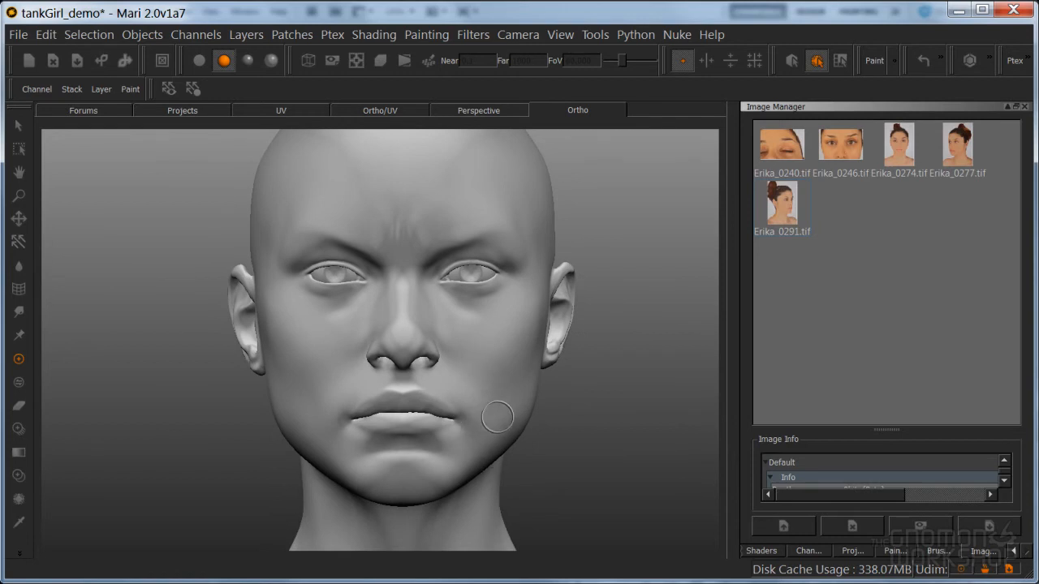
mouse_move(499, 422)
alt+middle_down()
mouse_move(494, 388)
mouse_move(495, 408)
alt+middle_up()
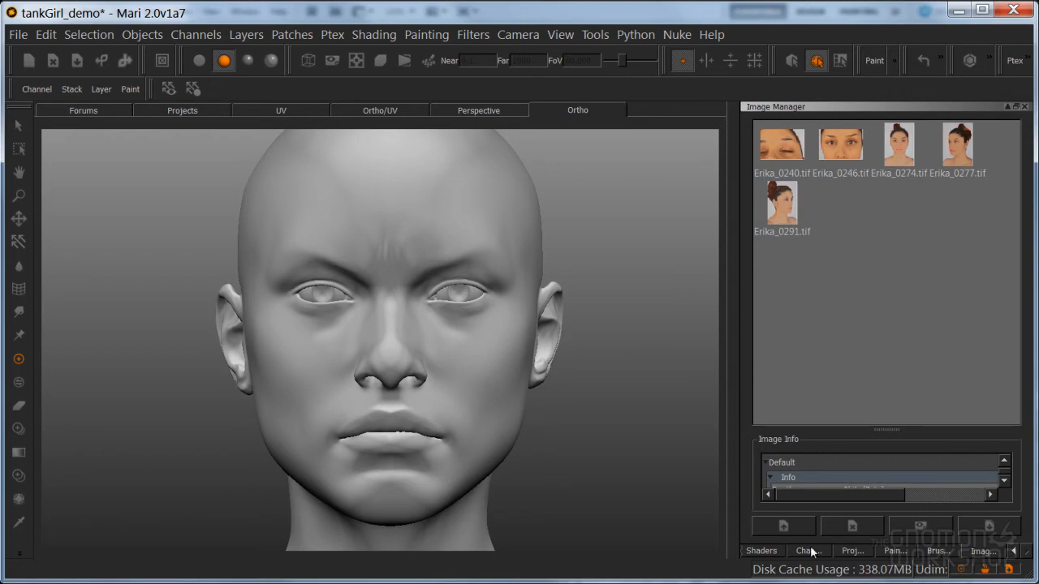
Rename the layer below finalColor as frontProjection and keep it selected
click(1013, 553)
click(776, 551)
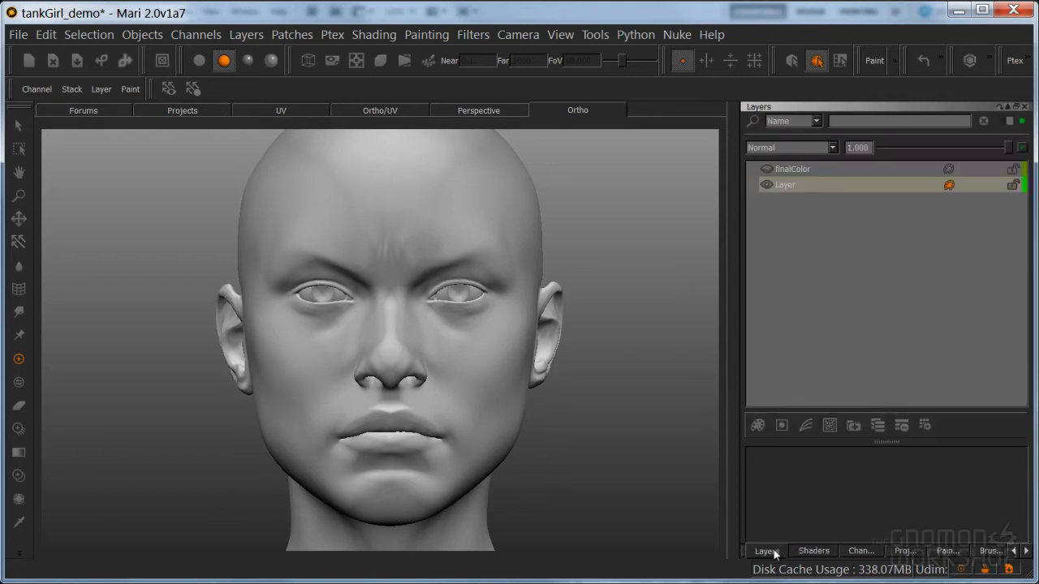
double_click(783, 185)
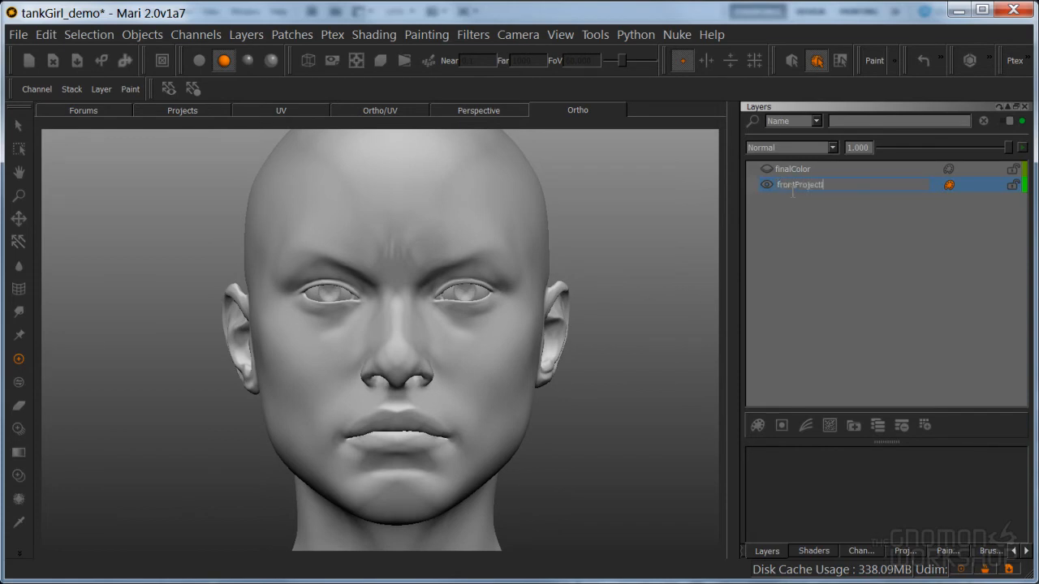
double_click(792, 191)
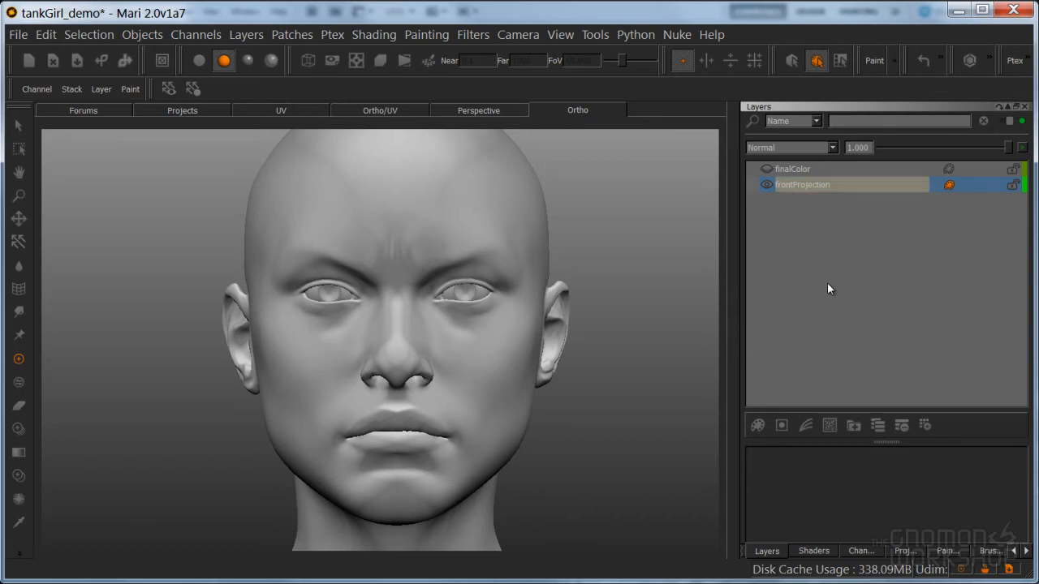
click(807, 186)
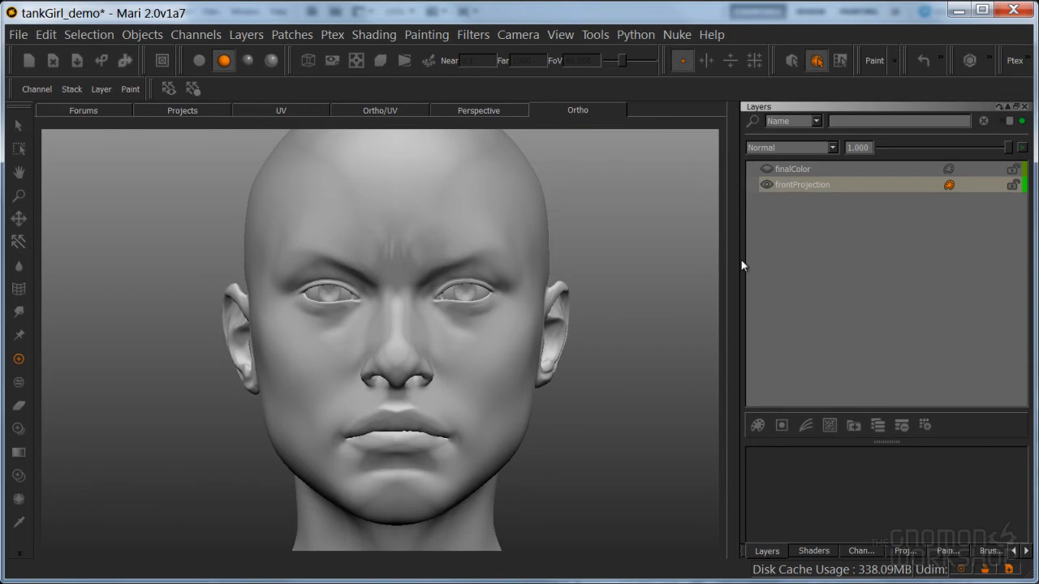
Align the front-view face photo over the head model with Paint Through and paint it onto the face
alt+middle_drag(483, 346, 480, 348)
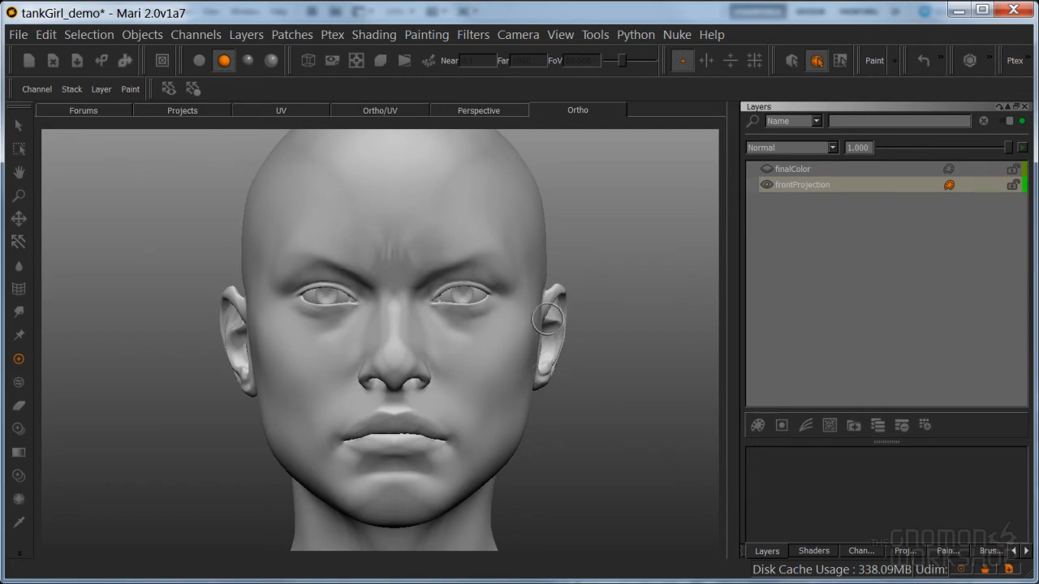
alt+middle_drag(546, 386, 557, 388)
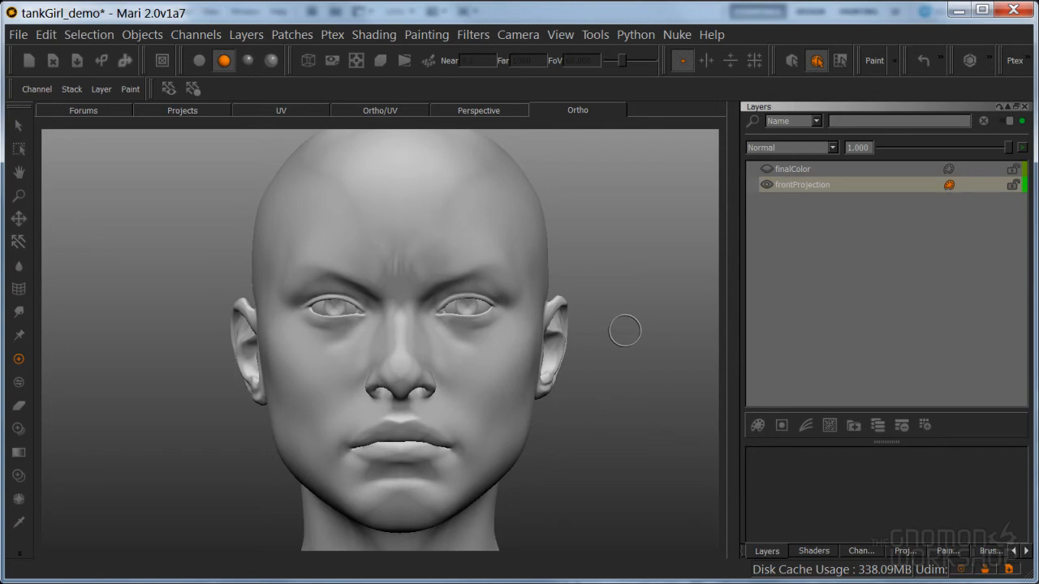
key(space)
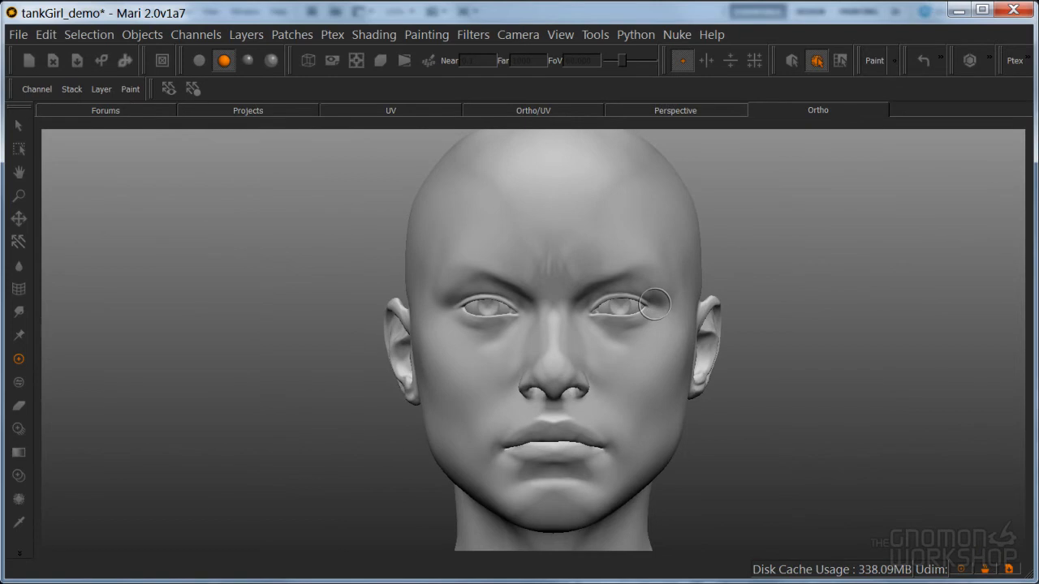
key(t)
shift+drag(647, 370, 658, 362)
key(Right)
key(Right)
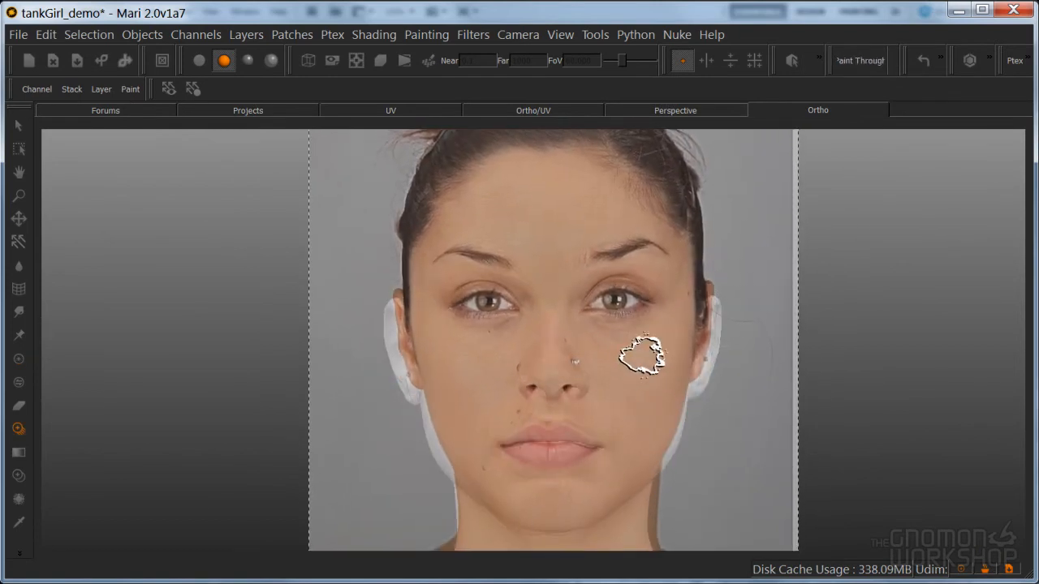
mouse_move(633, 367)
alt+mouse_down()
mouse_move(632, 393)
mouse_move(627, 381)
alt+mouse_up()
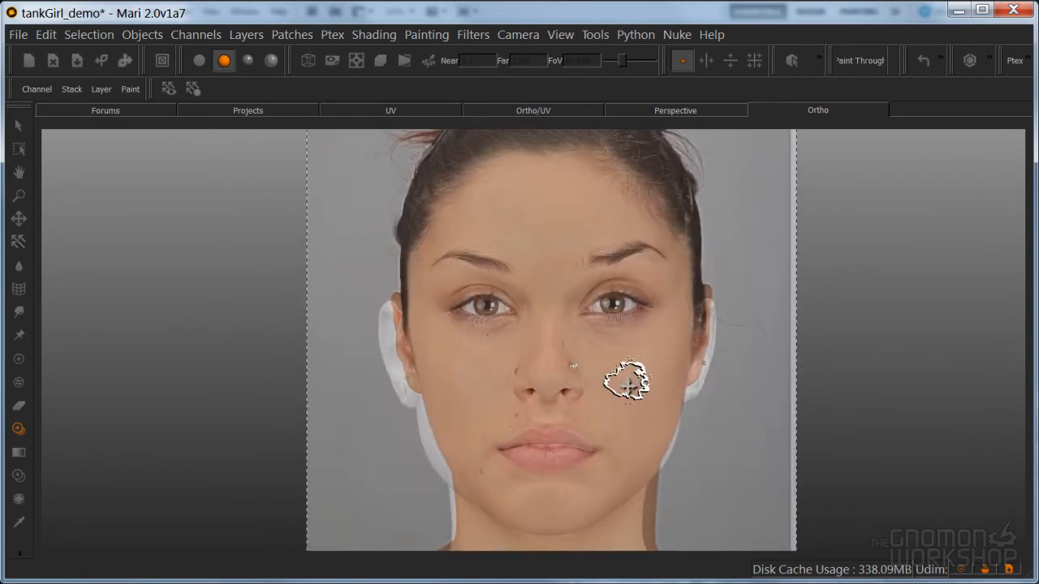
mouse_move(559, 388)
mouse_down()
mouse_move(598, 343)
mouse_move(649, 313)
mouse_move(591, 318)
mouse_move(508, 302)
mouse_move(498, 425)
mouse_move(524, 464)
mouse_move(619, 432)
mouse_move(595, 199)
mouse_move(631, 244)
mouse_move(447, 364)
mouse_move(531, 388)
mouse_move(467, 412)
mouse_move(582, 487)
mouse_move(631, 424)
mouse_move(654, 422)
mouse_move(617, 227)
mouse_move(498, 225)
mouse_move(494, 192)
mouse_move(637, 223)
mouse_move(452, 224)
mouse_move(557, 216)
mouse_move(568, 387)
mouse_move(446, 436)
mouse_move(615, 487)
mouse_move(528, 524)
mouse_move(666, 394)
mouse_move(596, 262)
mouse_move(447, 447)
mouse_move(457, 260)
mouse_move(447, 309)
mouse_move(577, 189)
mouse_move(529, 208)
mouse_up()
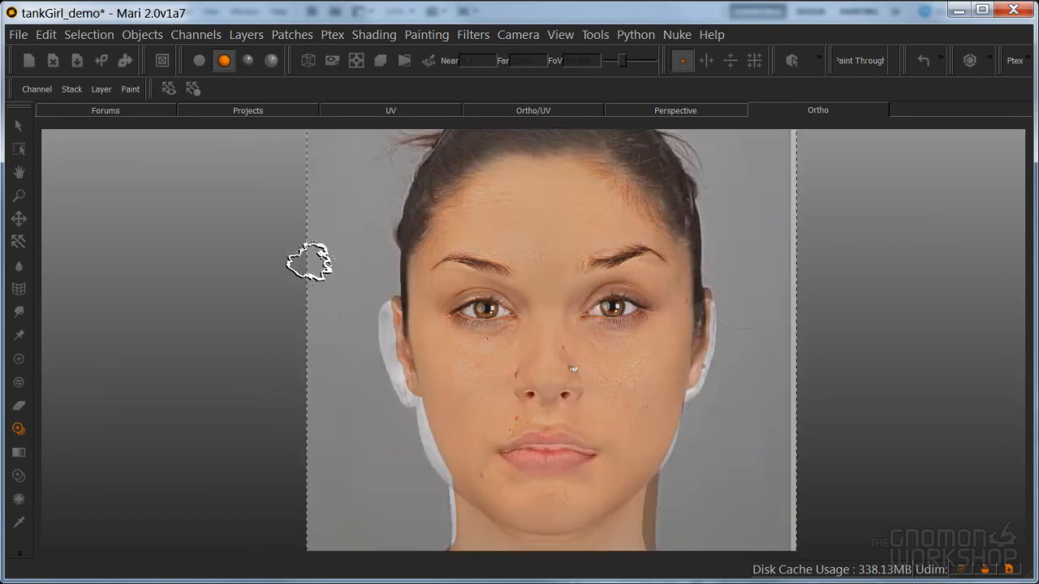
Warp the forehead and eyebrow areas of the unbaked paint to fit the model's brow
click(18, 289)
drag(469, 258, 707, 547)
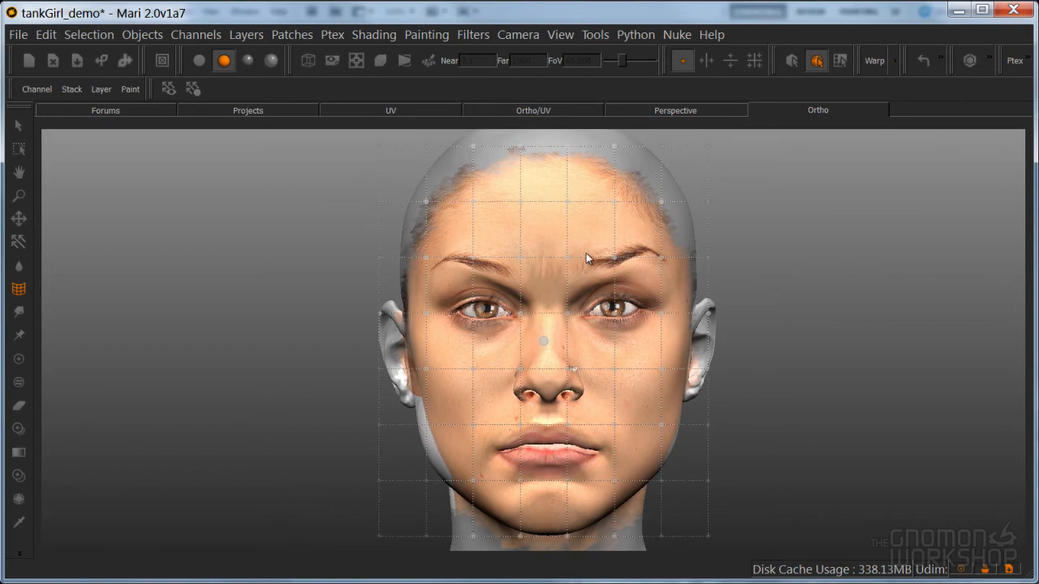
drag(662, 257, 654, 263)
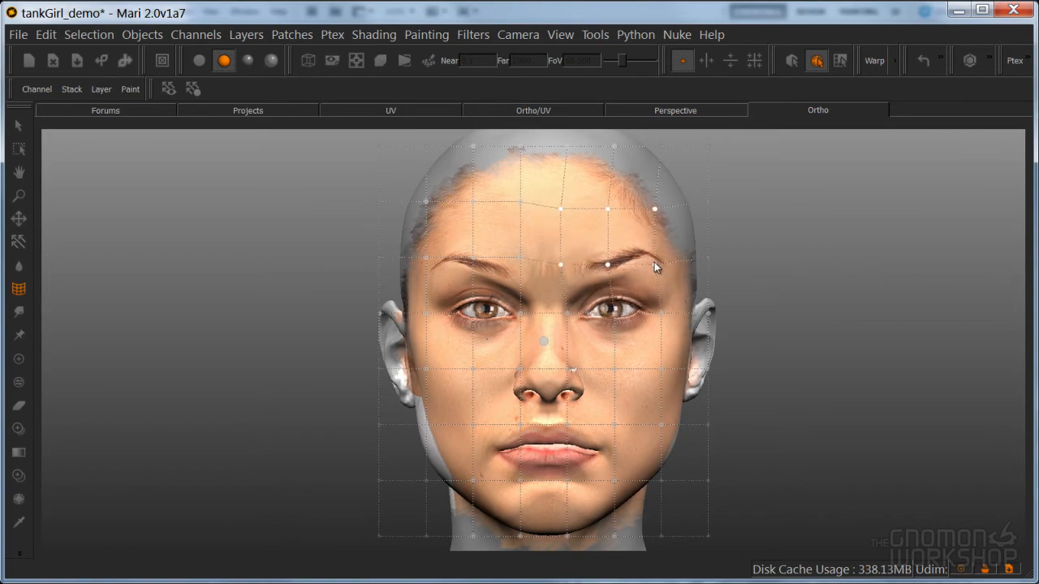
drag(552, 185, 647, 214)
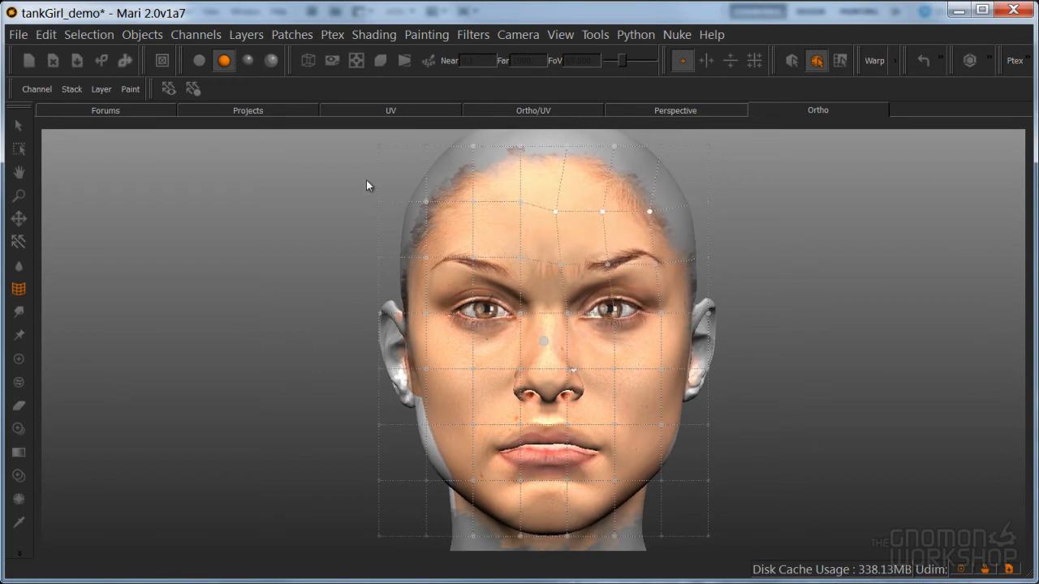
drag(359, 236, 520, 259)
mouse_move(521, 205)
mouse_down()
mouse_move(522, 222)
mouse_move(521, 209)
mouse_up()
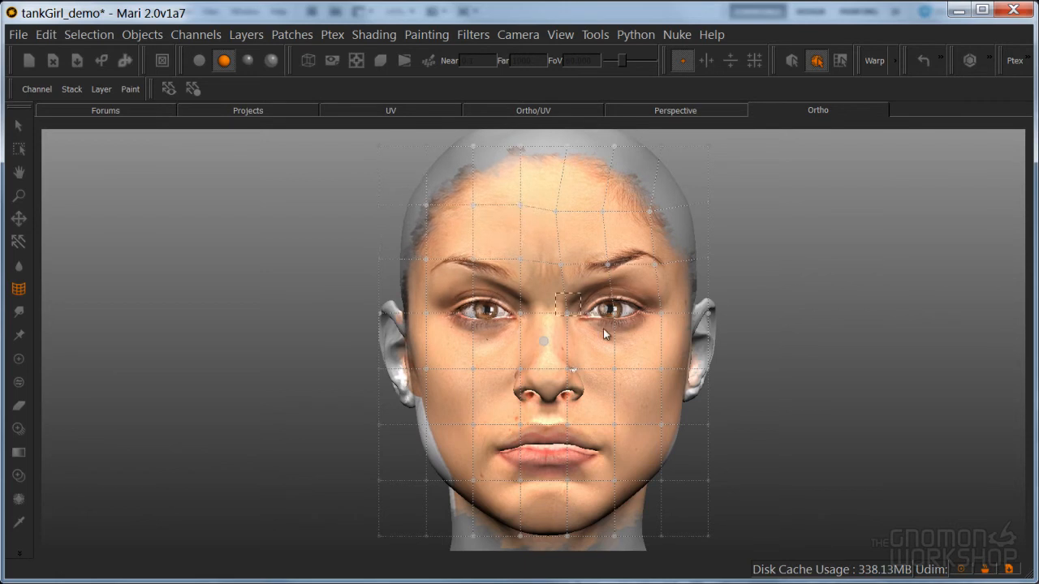
Warp the eye, nose, mouth and jaw areas to match the model's features, bake the paint and return to the Paint tool
drag(570, 311, 583, 305)
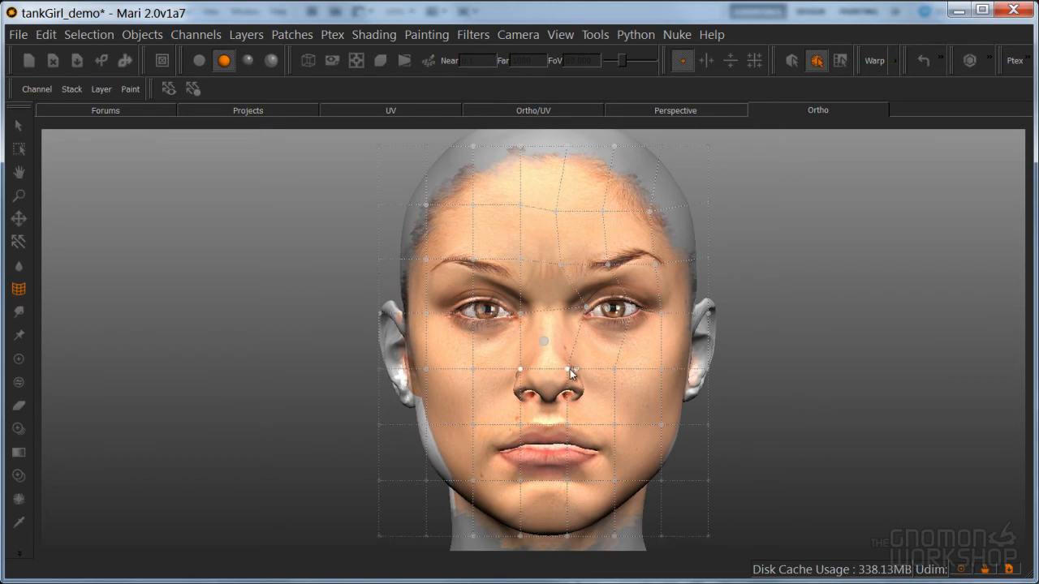
drag(569, 363, 568, 352)
drag(457, 403, 637, 516)
drag(567, 479, 569, 468)
drag(457, 391, 468, 492)
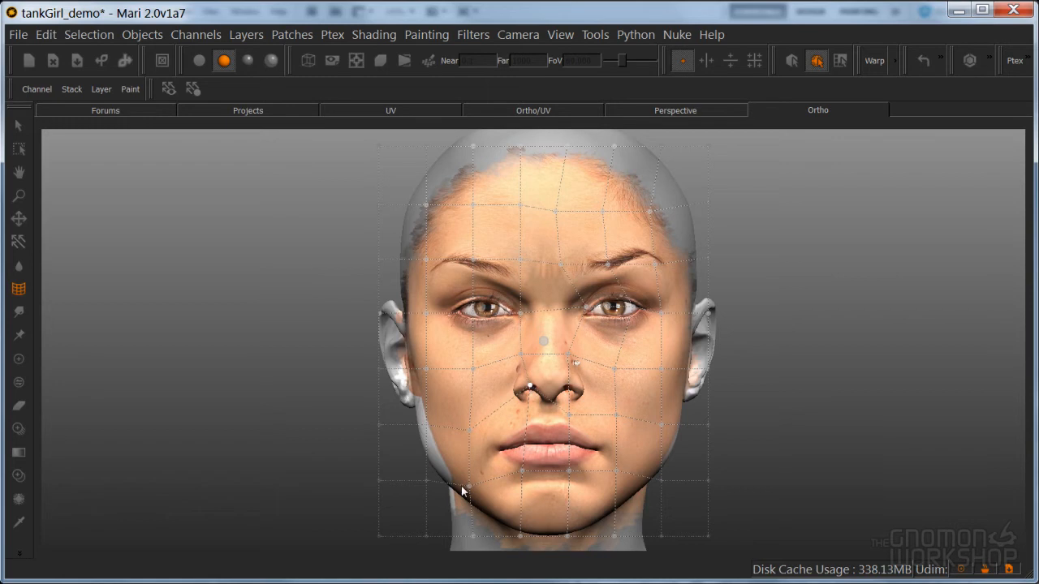
drag(460, 504, 467, 492)
key(b)
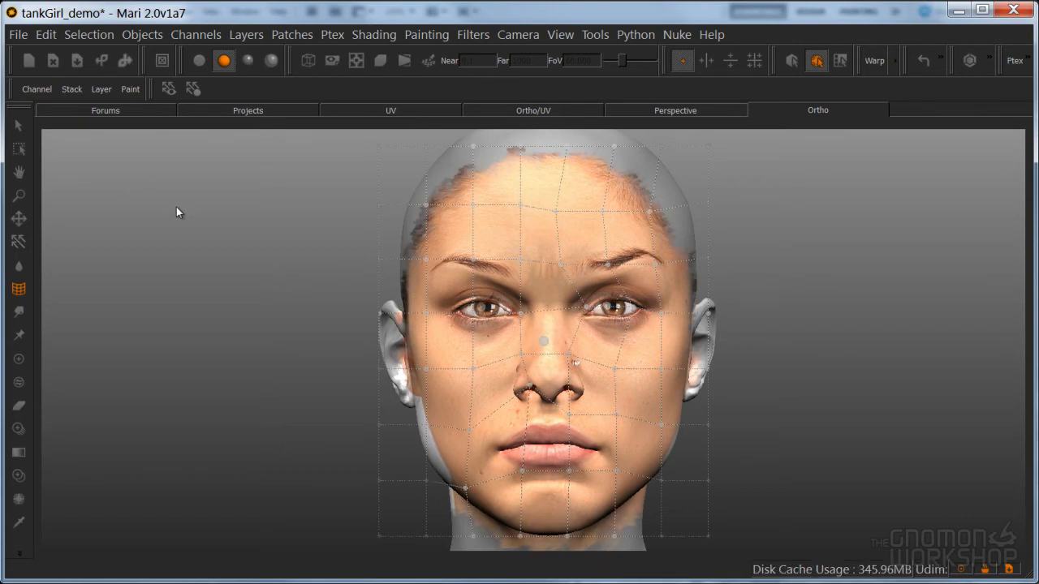
key(p)
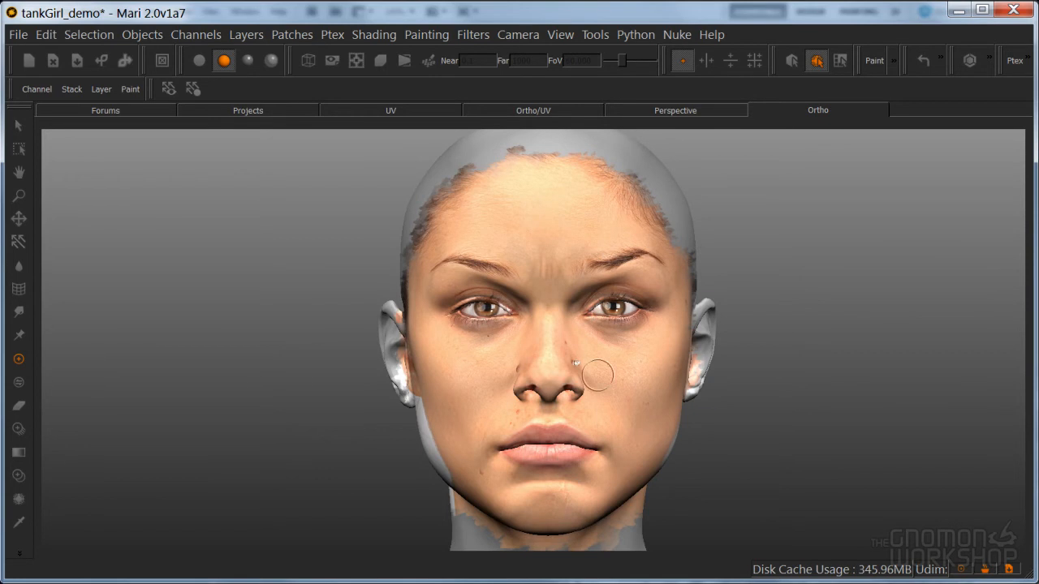
Examine the baked front face projection on the head from several angles
alt+drag(556, 347, 528, 362)
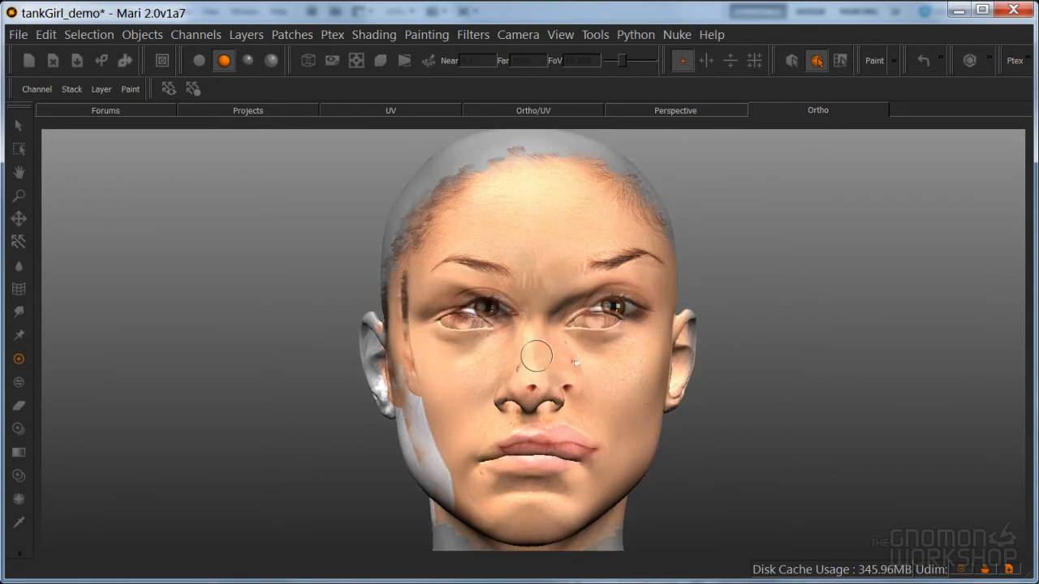
alt+right_drag(560, 334, 609, 335)
mouse_move(608, 335)
alt+middle_down()
mouse_move(534, 336)
mouse_move(535, 315)
alt+middle_up()
alt+right_drag(537, 315, 706, 274)
mouse_move(651, 308)
alt+mouse_down()
mouse_move(619, 329)
mouse_move(536, 313)
alt+mouse_up()
alt+right_drag(505, 286, 601, 317)
alt+middle_drag(601, 316, 677, 329)
alt+right_drag(677, 329, 550, 389)
alt+middle_drag(550, 390, 560, 352)
mouse_move(560, 351)
alt+mouse_down()
mouse_move(465, 339)
mouse_move(584, 337)
mouse_move(572, 336)
alt+mouse_up()
alt+right_drag(530, 328, 617, 328)
alt+middle_drag(647, 322, 609, 327)
alt+drag(608, 327, 633, 325)
alt+right_drag(633, 325, 571, 328)
key(a)
alt+middle_drag(597, 328, 601, 411)
alt+right_drag(601, 411, 645, 355)
alt+middle_drag(644, 355, 651, 371)
alt+right_drag(651, 371, 692, 341)
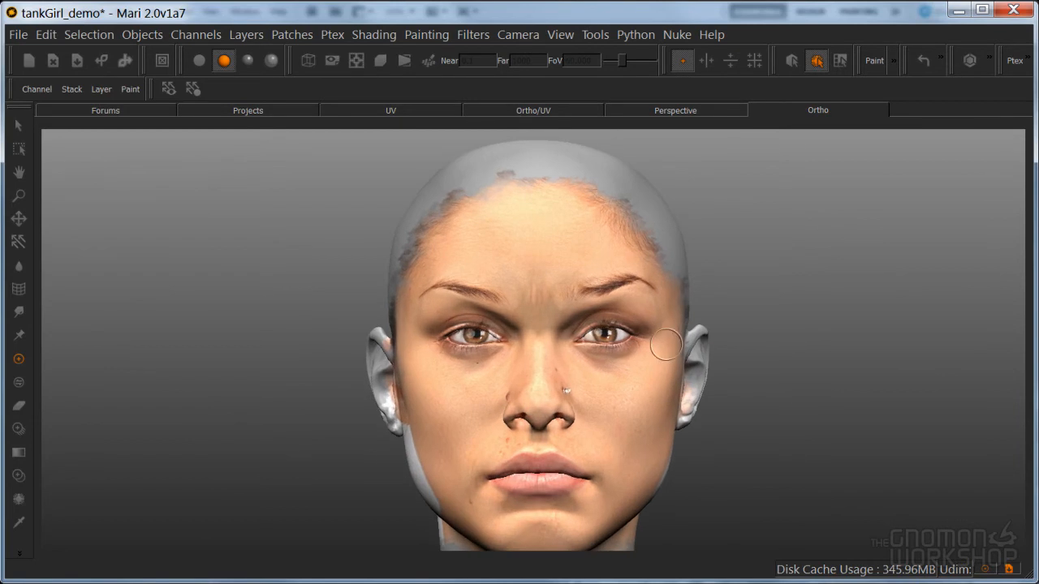
alt+right_drag(586, 363, 631, 356)
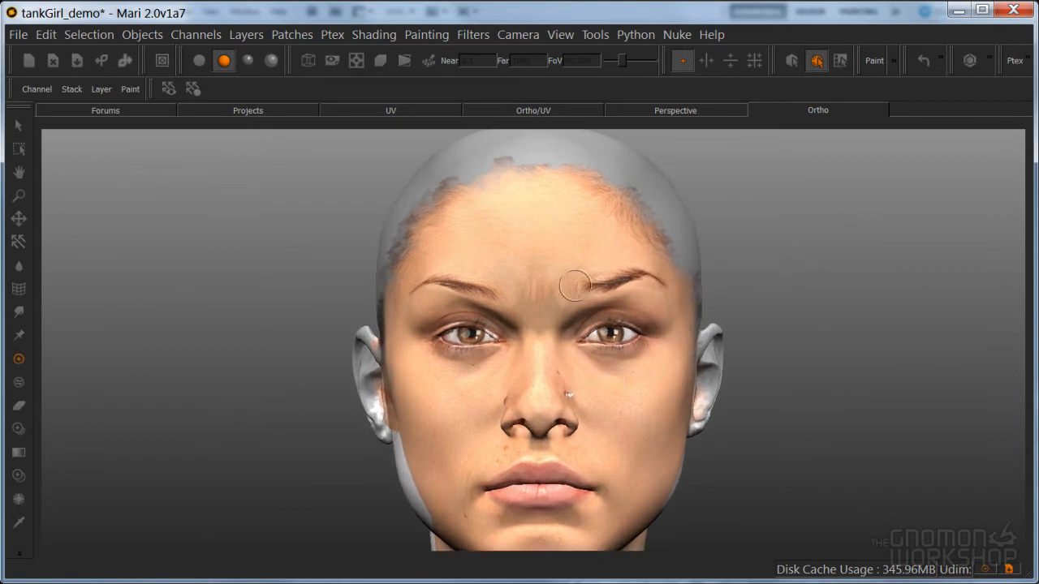
Add a paint layer named frontProjection02 directly above frontProjection
key(space)
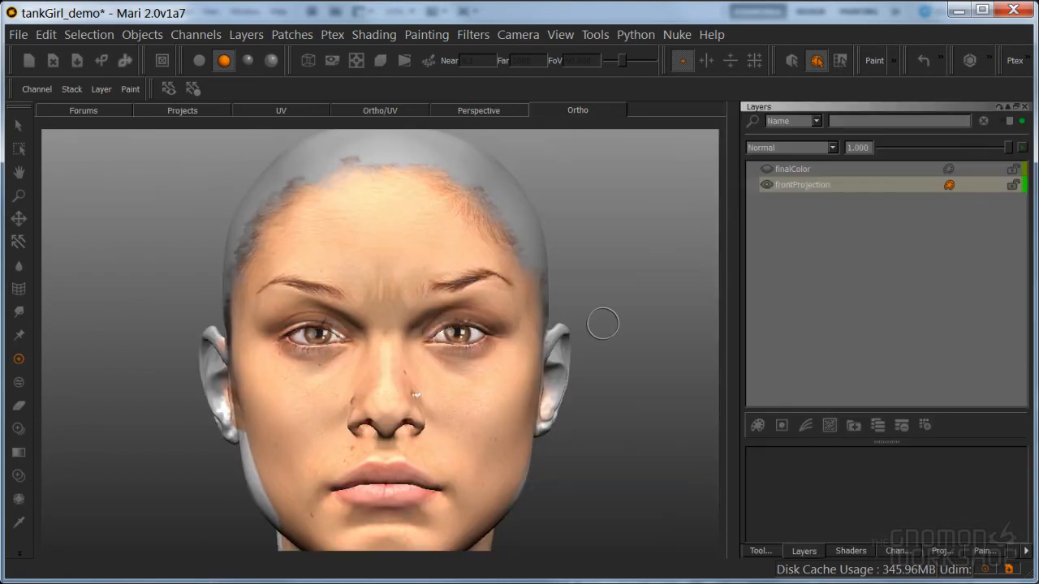
click(789, 189)
click(759, 425)
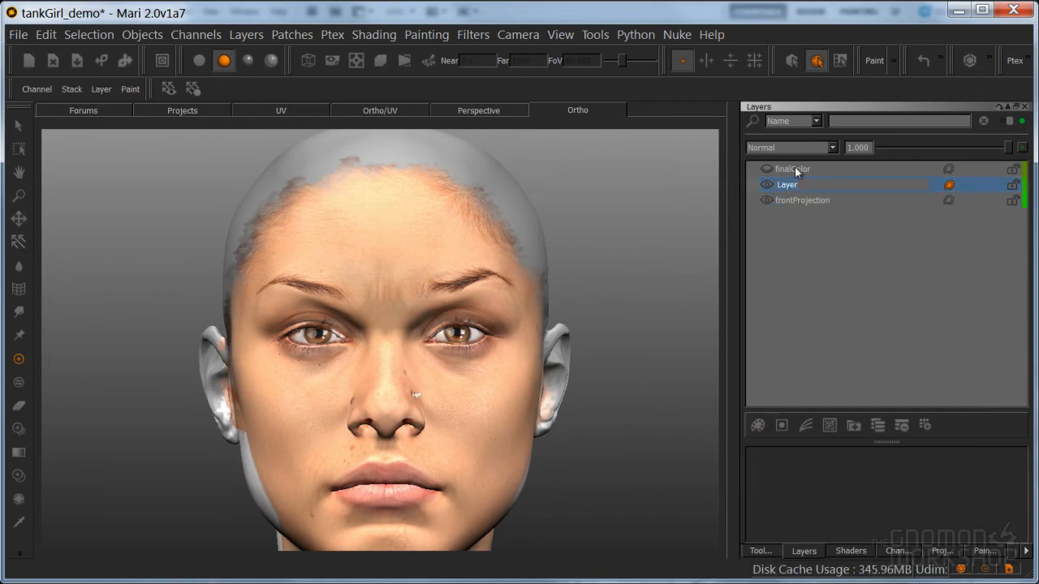
text(ion02)
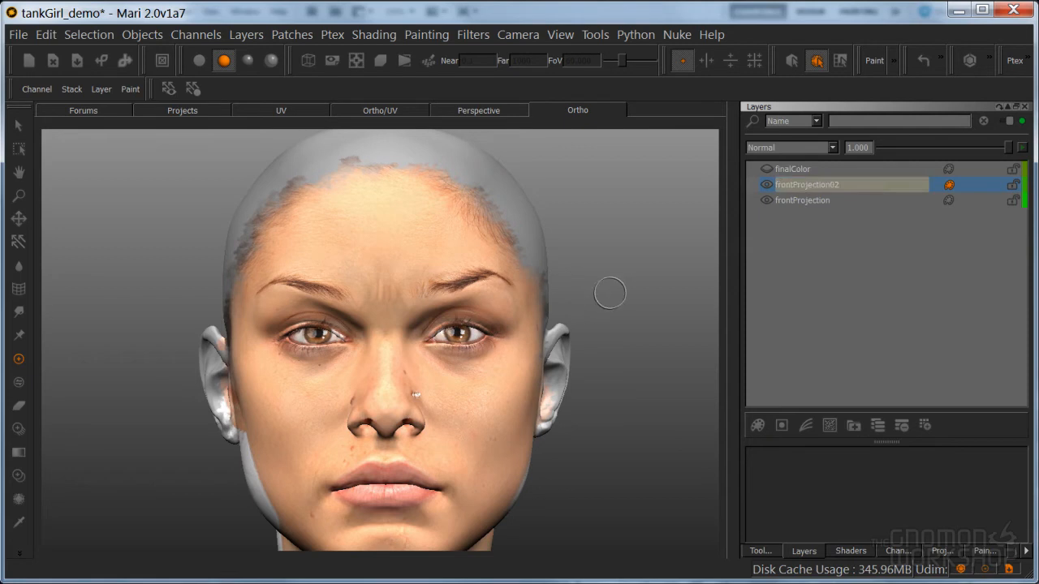
key(Tab)
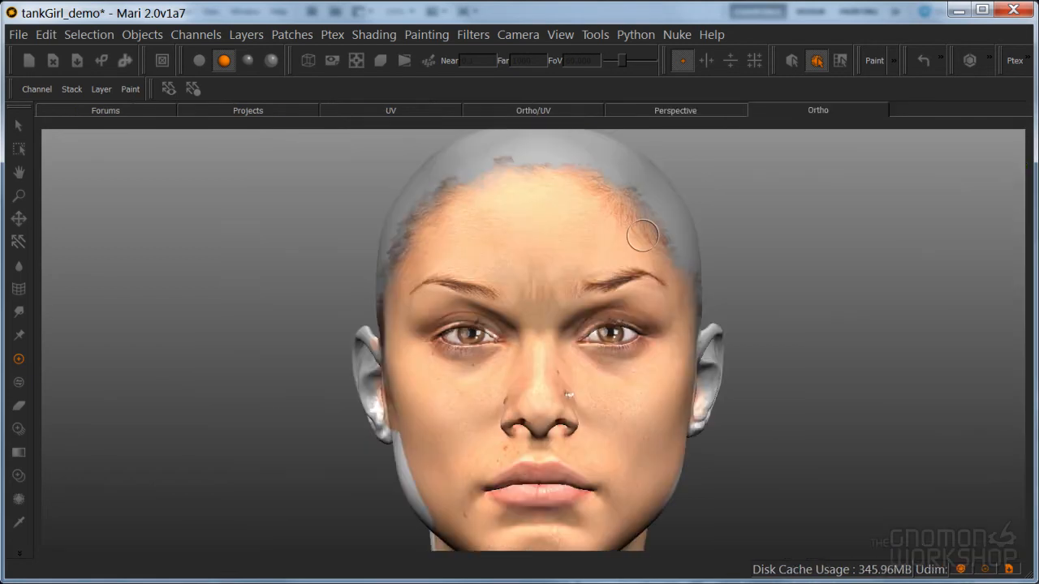
Hide the frontProjection layer and select frontProjection02 for painting around the eyes
alt+right_drag(575, 287, 639, 299)
alt+middle_drag(639, 299, 682, 298)
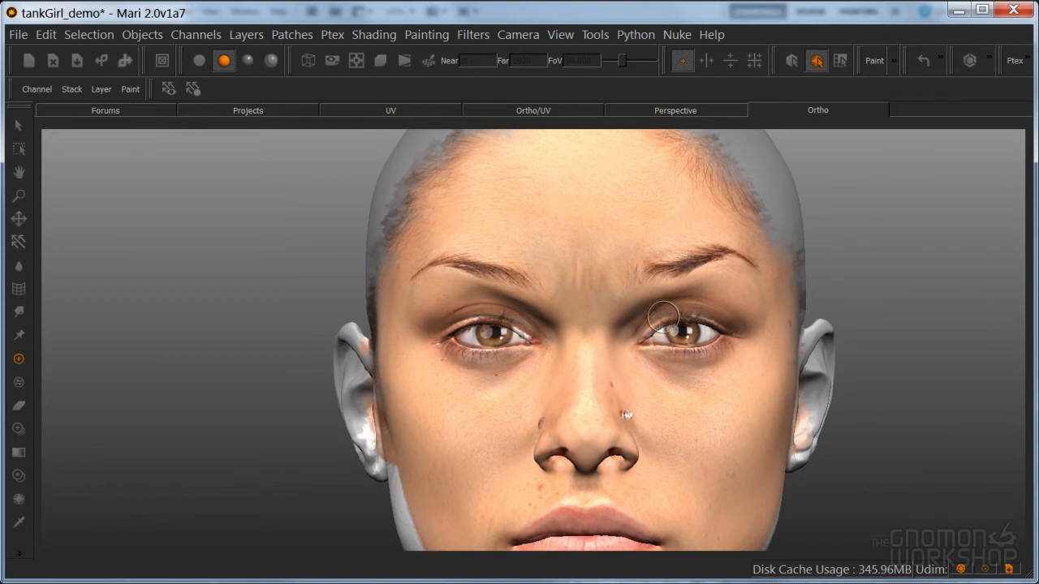
key(Tab)
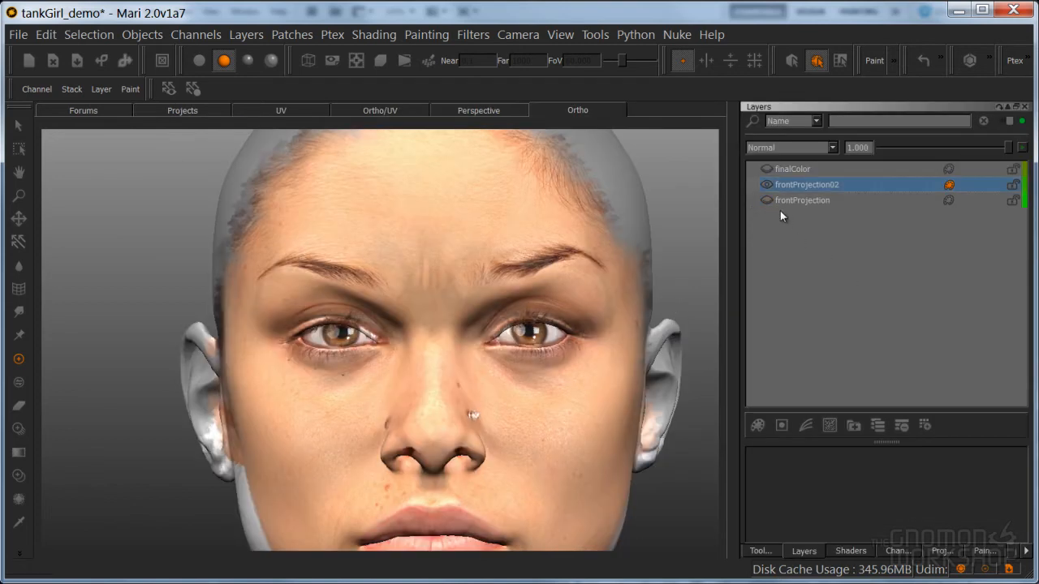
alt+middle_drag(522, 345, 513, 332)
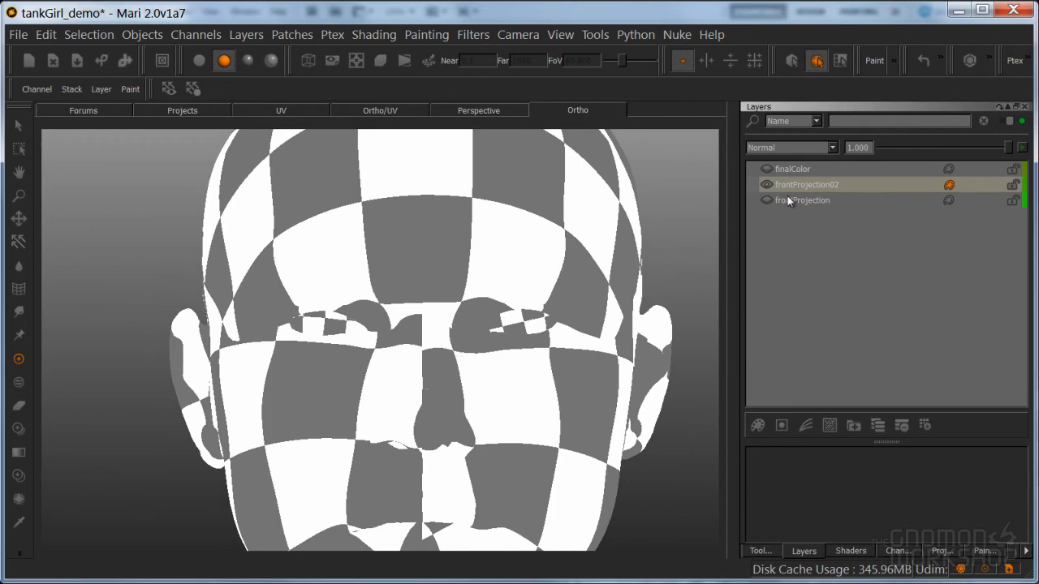
click(20, 556)
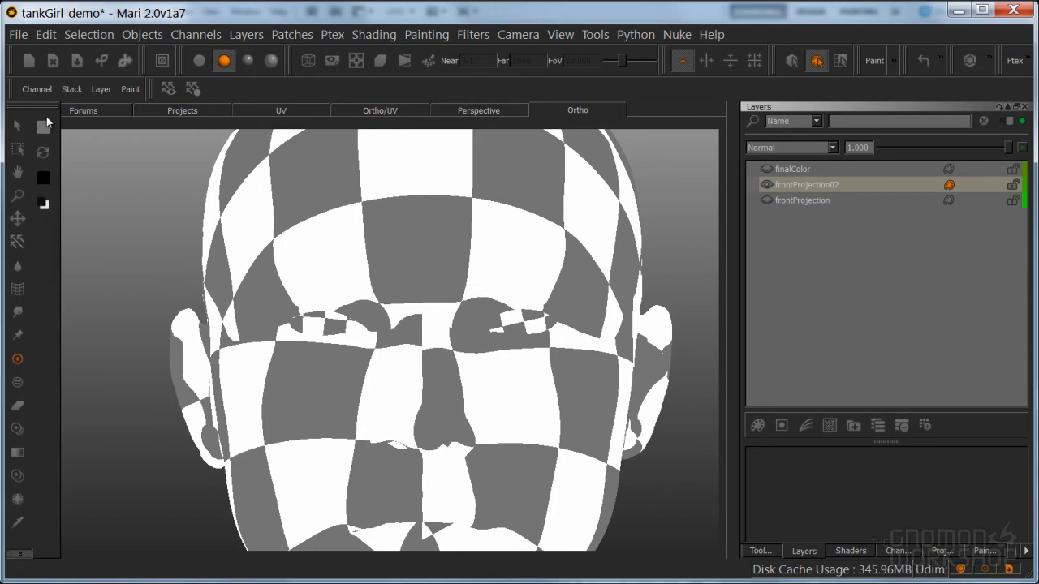
click(808, 187)
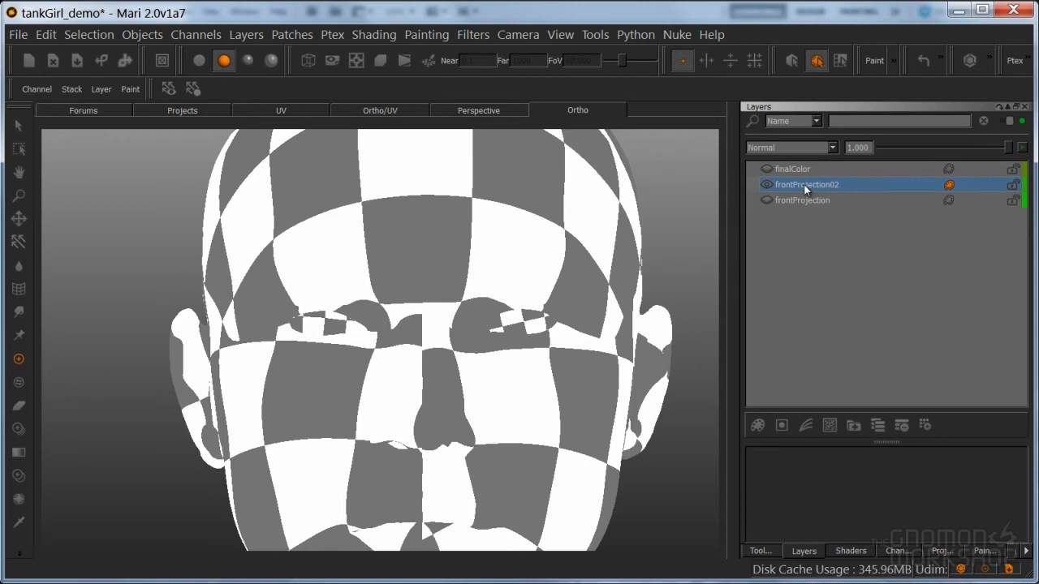
right_click(806, 186)
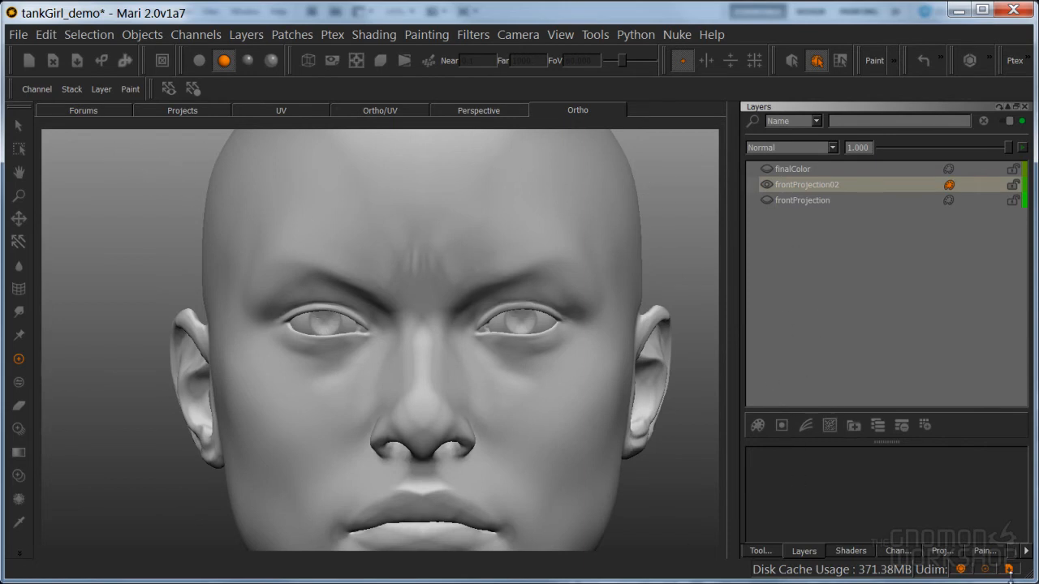
right_click(147, 156)
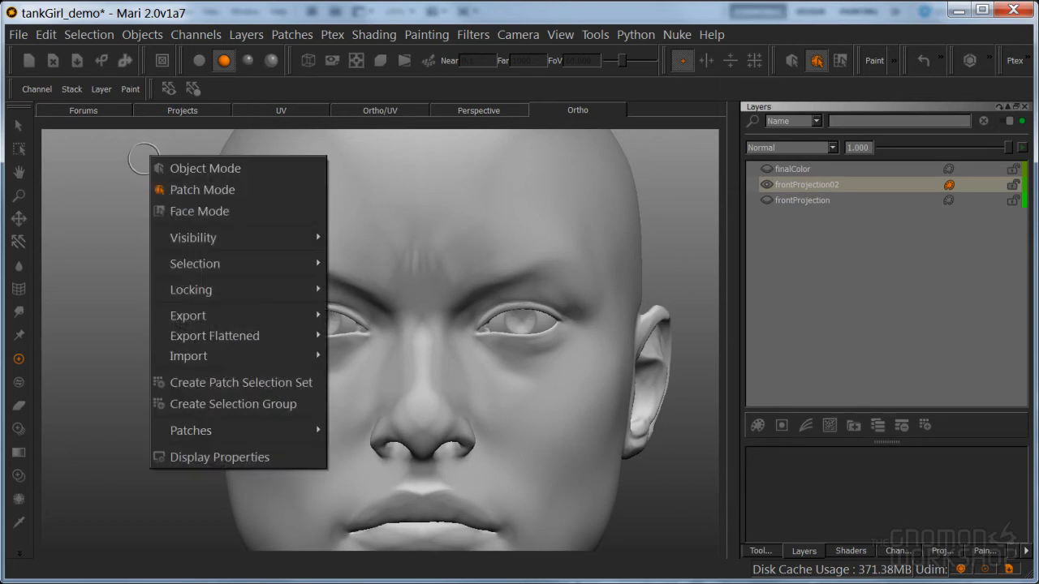
mouse_move(209, 437)
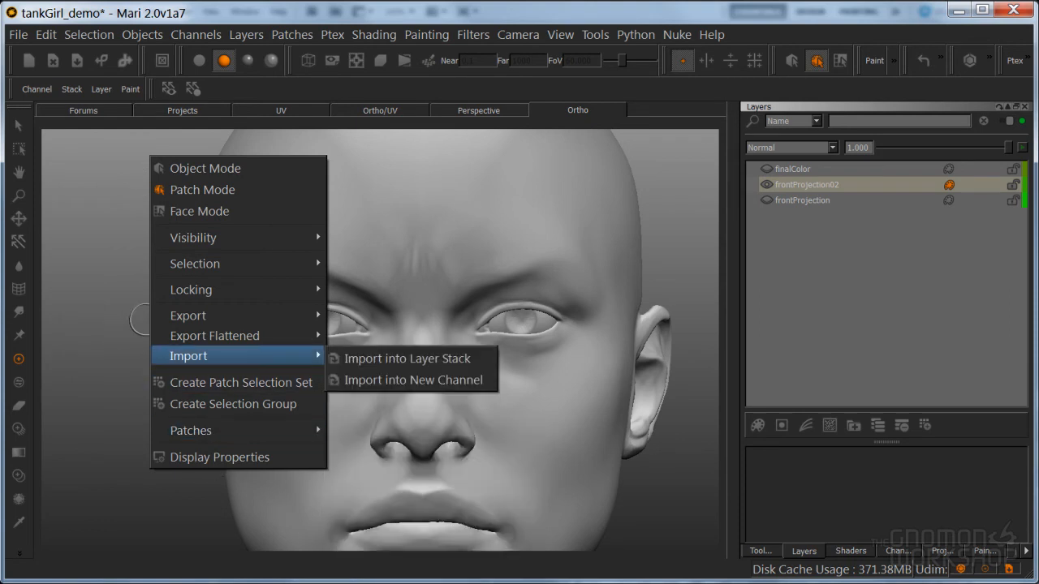
click(355, 152)
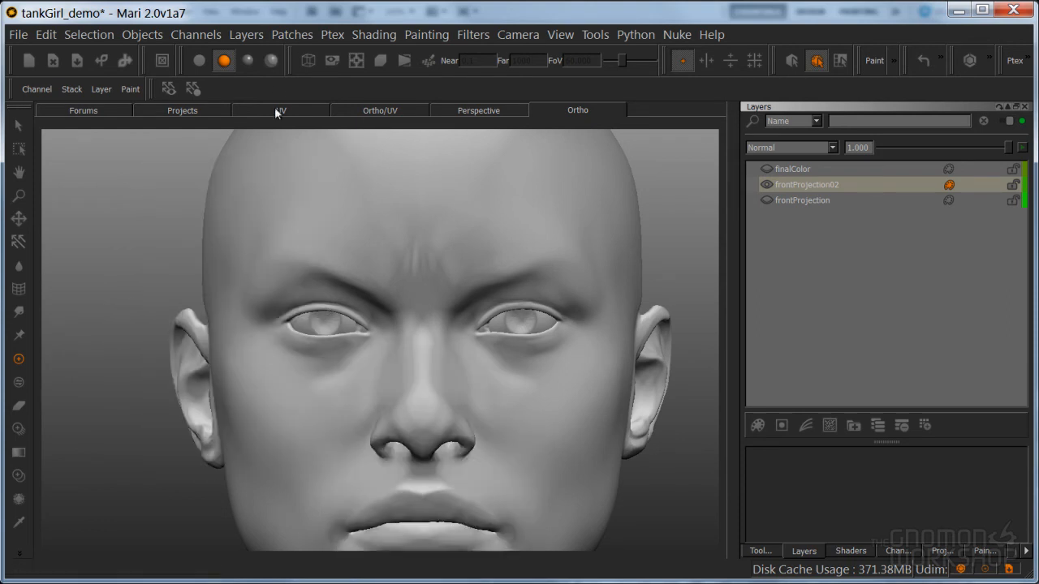
right_click(171, 177)
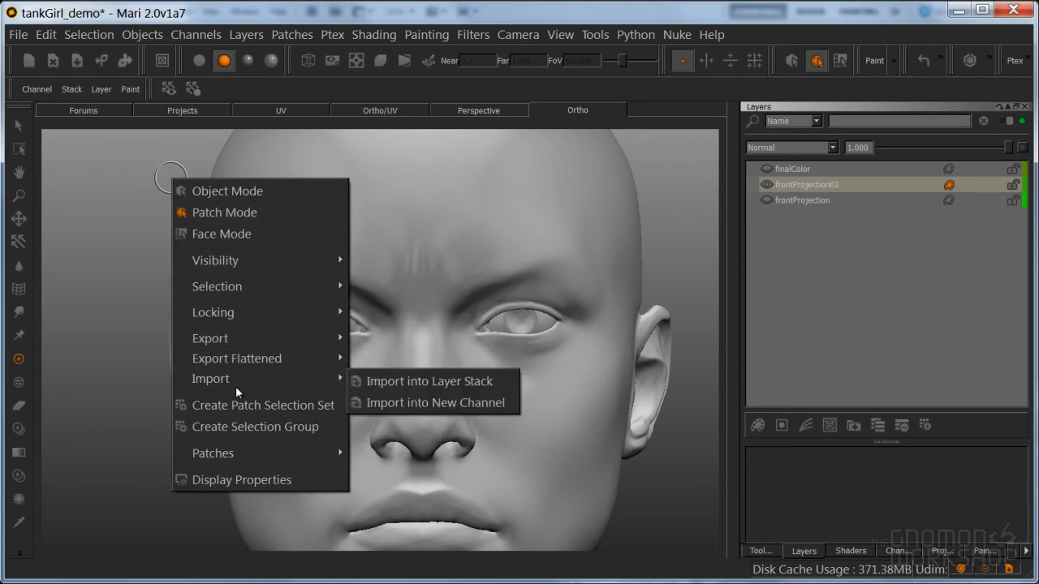
mouse_move(252, 455)
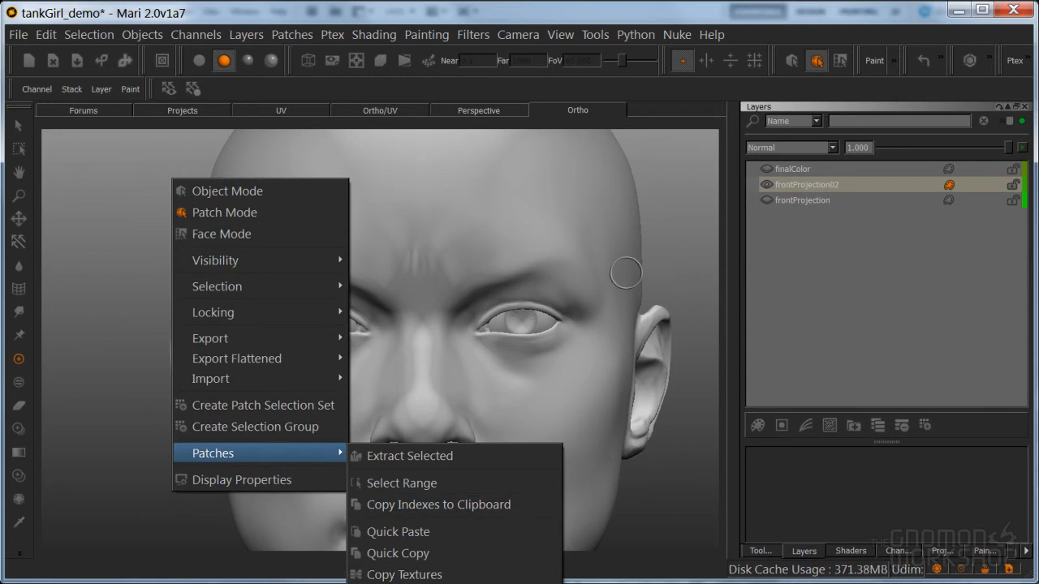
key(Escape)
key(Escape)
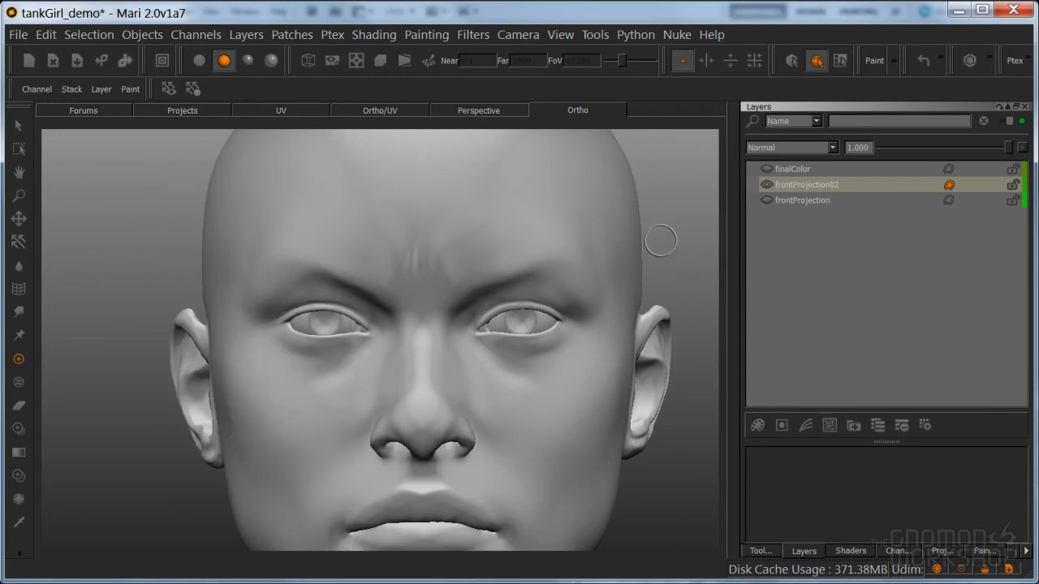
Enlarge the ortho view by hiding the palettes and activate the Paint Through tool for the frontProjection02 layer
scroll(584, 314, down, 4)
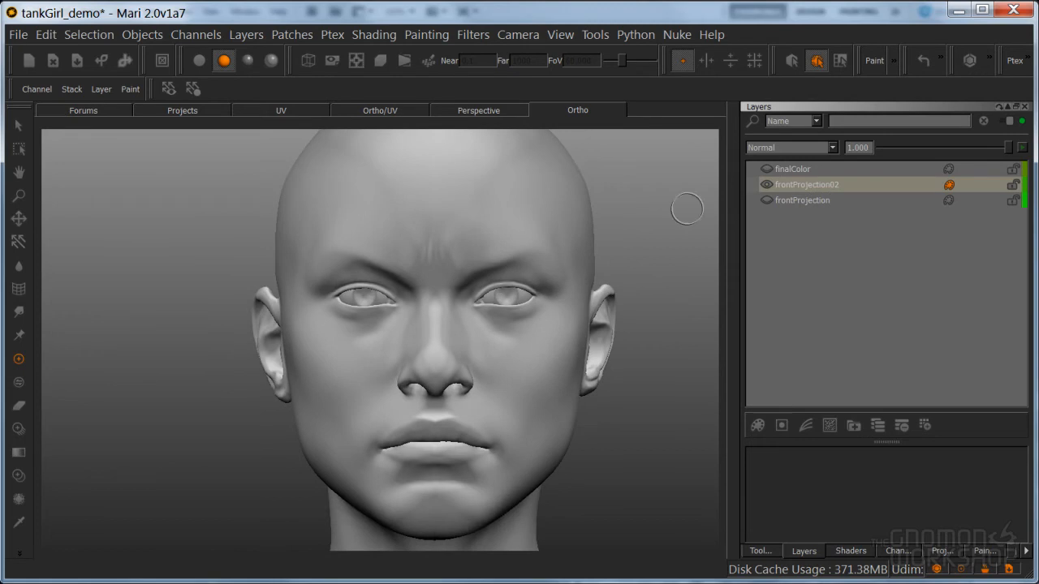
click(785, 192)
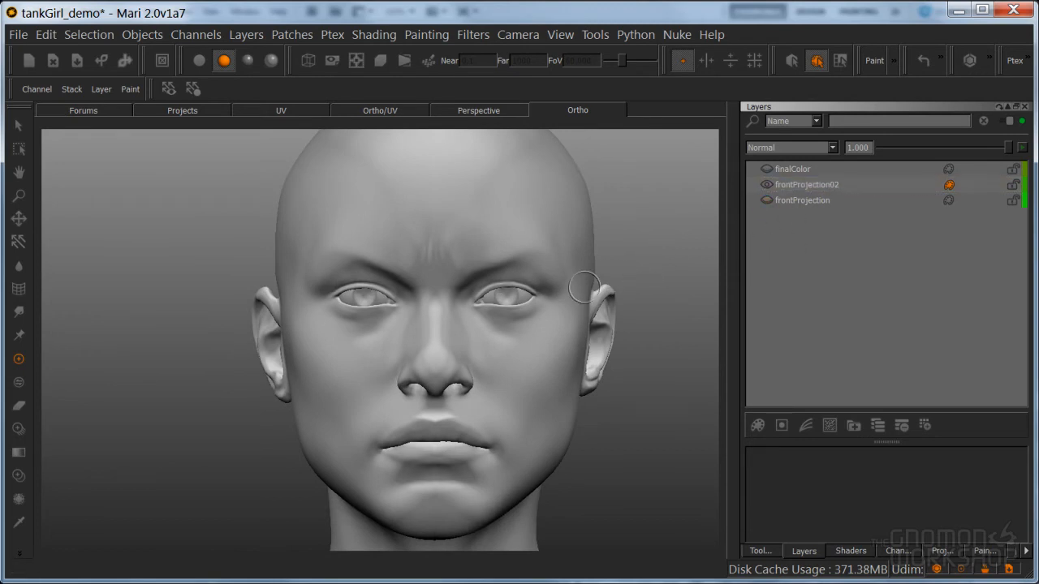
key(Tab)
alt+right_drag(641, 254, 652, 318)
mouse_move(651, 318)
alt+middle_down()
mouse_move(607, 344)
mouse_move(621, 381)
alt+middle_up()
key(h)
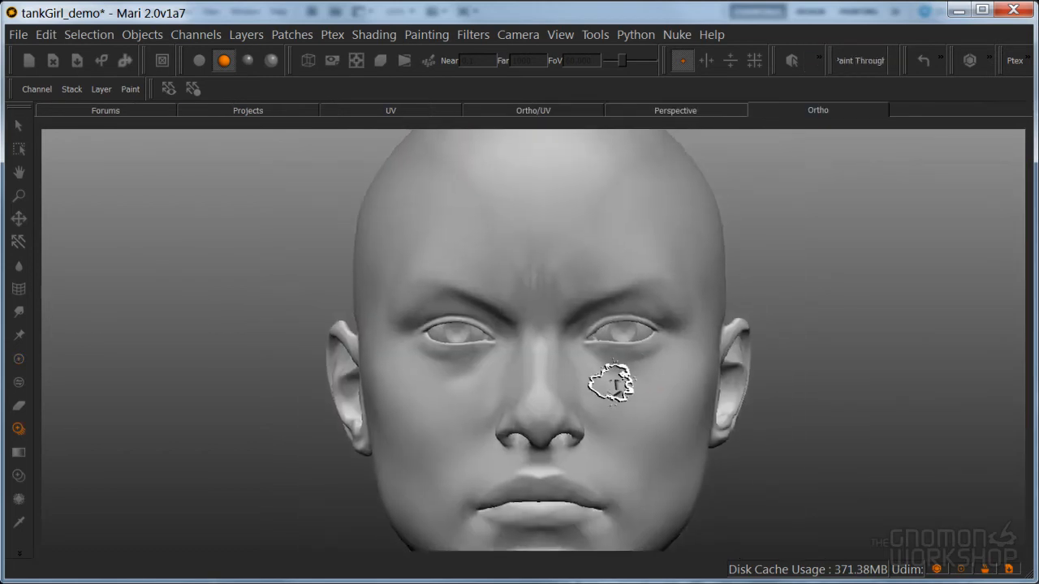
Frame the model's eyes and nose closely and align the front face photo over them
alt+right_drag(621, 382, 694, 369)
alt+middle_drag(694, 369, 696, 357)
alt+right_drag(696, 356, 719, 352)
alt+middle_drag(721, 352, 723, 345)
alt+right_drag(728, 335, 737, 332)
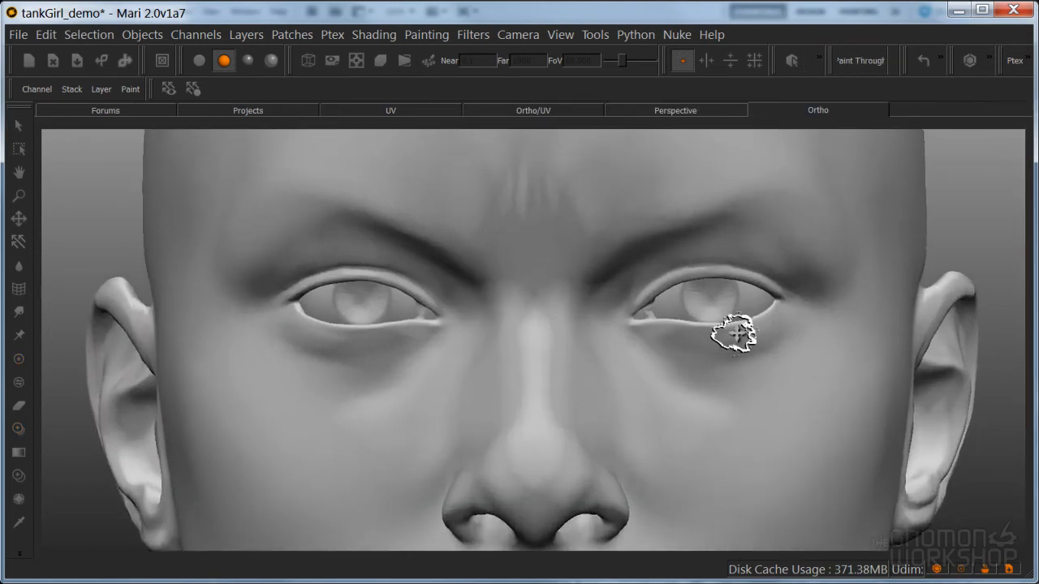
alt+middle_drag(737, 332, 747, 302)
alt+right_drag(747, 302, 751, 317)
alt+middle_drag(751, 317, 746, 326)
ctrl+shift+drag(571, 398, 750, 360)
shift+drag(690, 343, 682, 425)
key(apostrophe)
key(apostrophe)
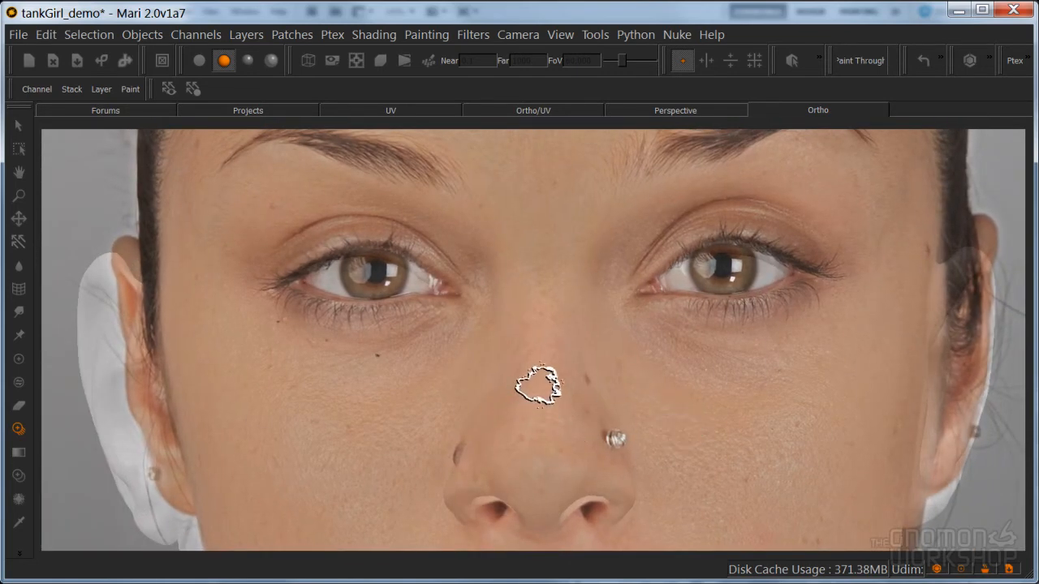
Choose an organic brush and paint the photo onto the nose, cheeks and the area between the brows, leaving the eyes unpainted
key(k)
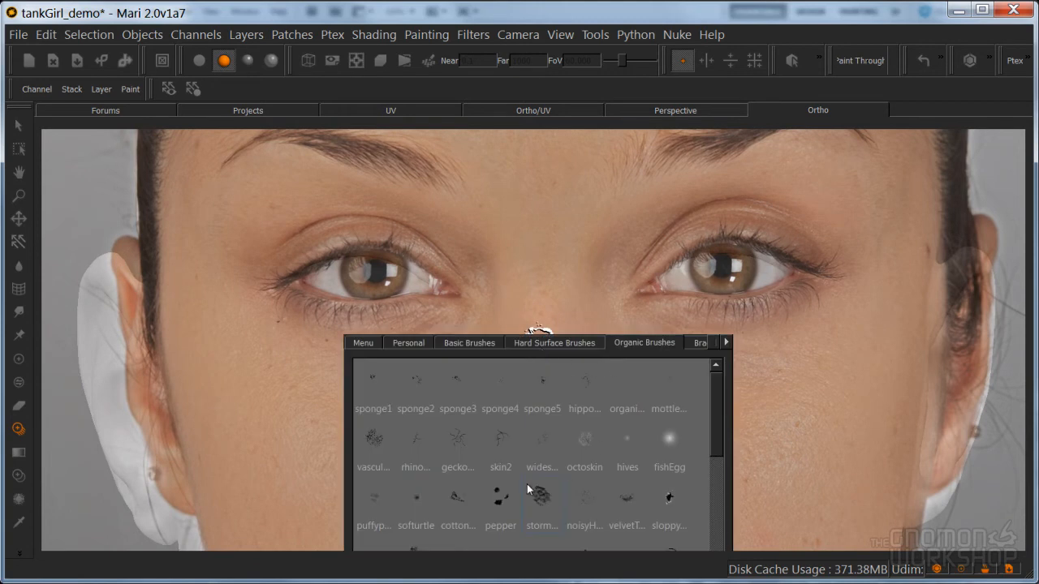
click(541, 503)
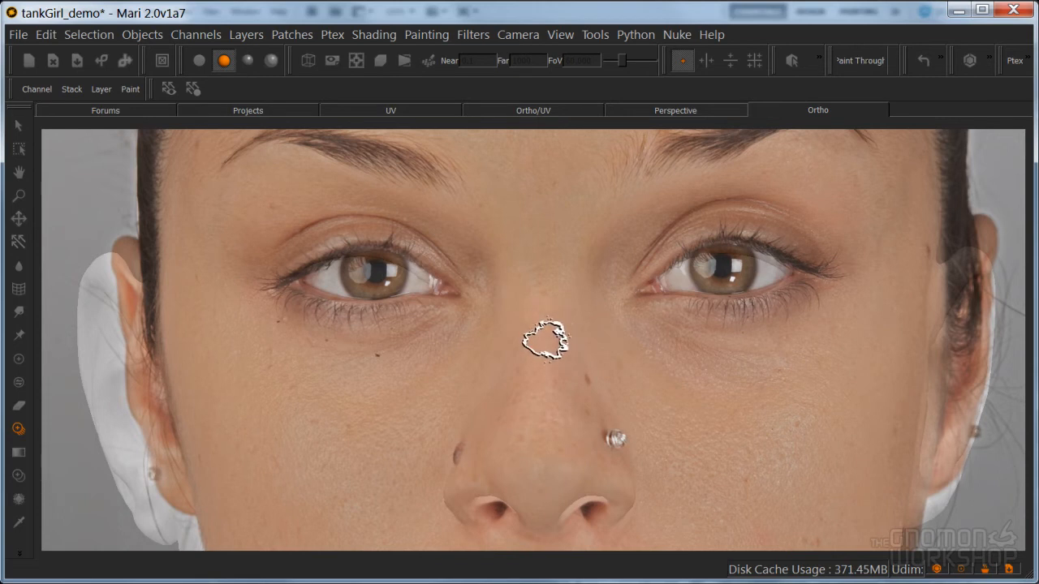
key(apostrophe)
key(apostrophe)
key(apostrophe)
key(apostrophe)
key(apostrophe)
key(apostrophe)
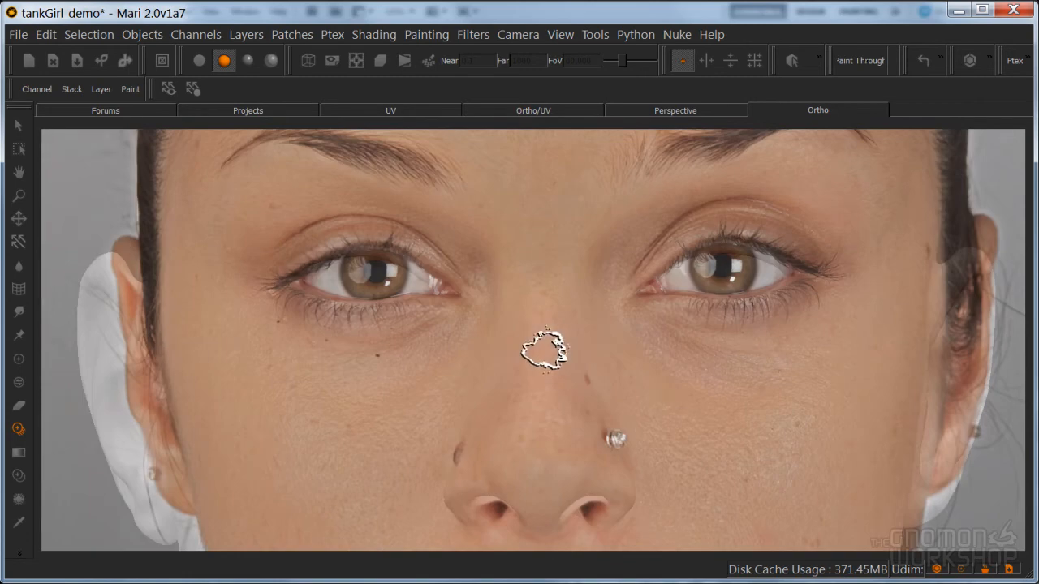
key(apostrophe)
mouse_move(545, 350)
mouse_down()
mouse_move(541, 410)
mouse_move(533, 336)
mouse_move(545, 314)
mouse_move(568, 441)
mouse_move(508, 433)
mouse_move(447, 480)
mouse_move(598, 492)
mouse_move(586, 424)
mouse_move(598, 424)
mouse_move(522, 371)
mouse_move(471, 450)
mouse_move(606, 220)
mouse_move(580, 234)
mouse_move(471, 174)
mouse_move(681, 160)
mouse_move(480, 157)
mouse_move(524, 153)
mouse_move(478, 268)
mouse_move(482, 382)
mouse_move(584, 224)
mouse_move(583, 300)
mouse_move(609, 400)
mouse_move(595, 318)
mouse_move(620, 236)
mouse_move(631, 348)
mouse_move(617, 317)
mouse_move(645, 360)
mouse_move(536, 285)
mouse_move(419, 352)
mouse_move(460, 341)
mouse_move(399, 339)
mouse_move(344, 352)
mouse_move(413, 334)
mouse_move(358, 386)
mouse_move(401, 487)
mouse_move(371, 439)
mouse_move(381, 466)
mouse_move(262, 493)
mouse_move(227, 452)
mouse_move(313, 492)
mouse_move(275, 473)
mouse_move(225, 341)
mouse_move(227, 297)
mouse_move(308, 345)
mouse_move(204, 348)
mouse_move(352, 501)
mouse_move(262, 519)
mouse_move(371, 524)
mouse_move(376, 503)
mouse_move(302, 538)
mouse_move(564, 503)
mouse_move(647, 457)
mouse_move(641, 427)
mouse_move(772, 359)
mouse_move(656, 325)
mouse_move(800, 328)
mouse_move(721, 358)
mouse_move(839, 320)
mouse_move(858, 283)
mouse_move(879, 327)
mouse_move(703, 441)
mouse_move(660, 511)
mouse_move(718, 527)
mouse_move(816, 492)
mouse_move(817, 480)
mouse_move(823, 492)
mouse_move(743, 517)
mouse_up()
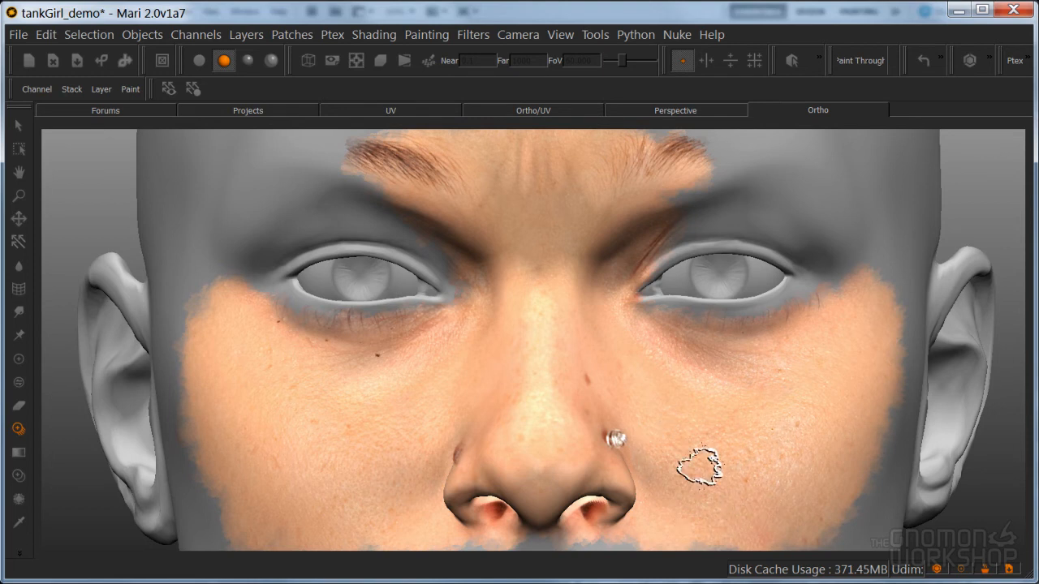
Paint the photo through onto both eyebrows and the skin above the eyes, and return to the Paint tool
key(apostrophe)
key(apostrophe)
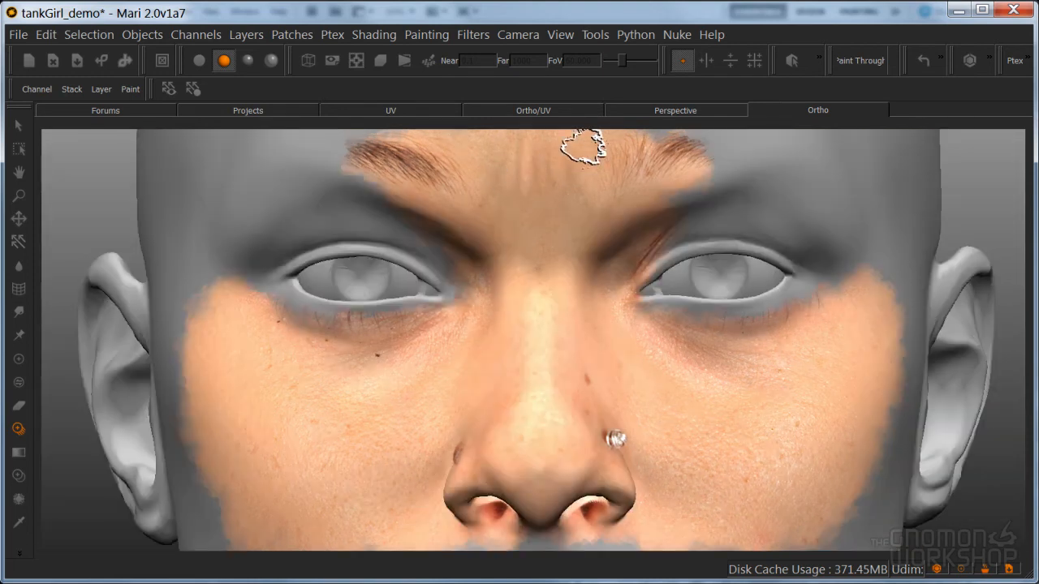
mouse_move(684, 153)
mouse_down()
mouse_move(668, 167)
mouse_move(711, 166)
mouse_move(723, 147)
mouse_move(738, 171)
mouse_move(256, 162)
mouse_move(413, 186)
mouse_move(302, 139)
mouse_move(232, 151)
mouse_move(351, 185)
mouse_move(854, 162)
mouse_move(823, 151)
mouse_move(843, 201)
mouse_up()
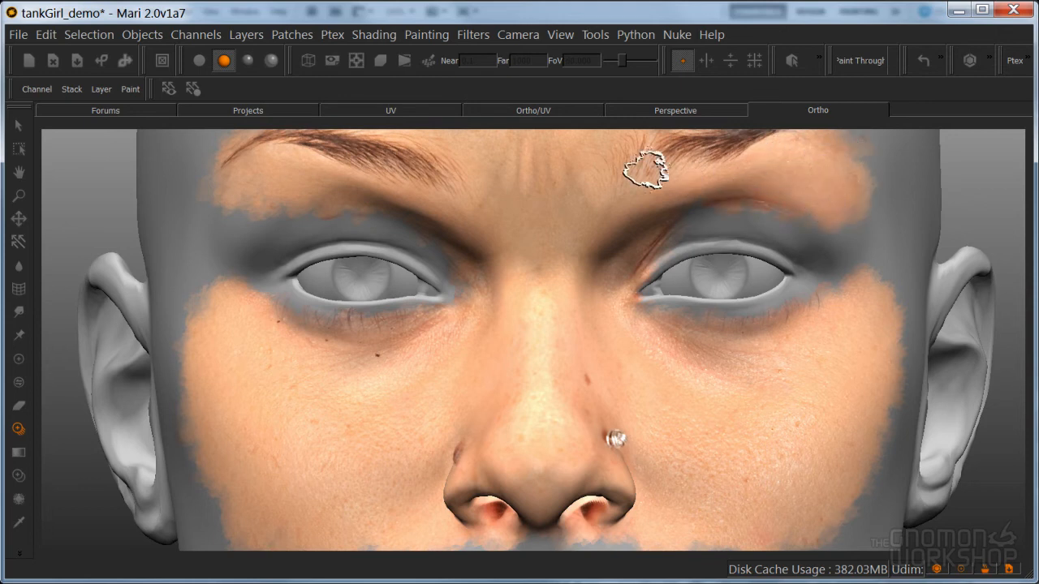
mouse_move(692, 160)
mouse_down()
mouse_move(348, 168)
mouse_move(523, 164)
mouse_up()
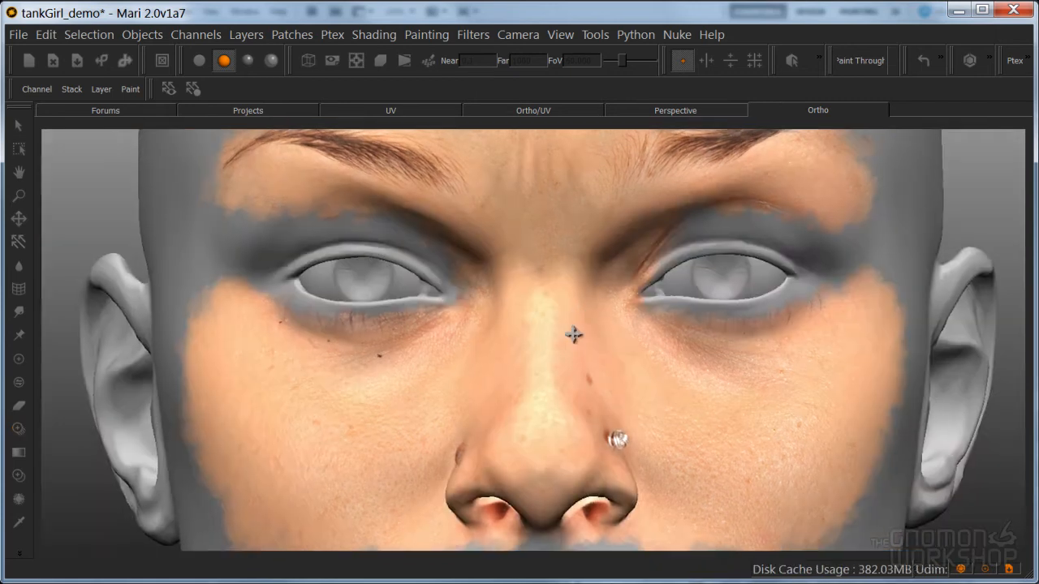
alt+middle_drag(573, 335, 581, 336)
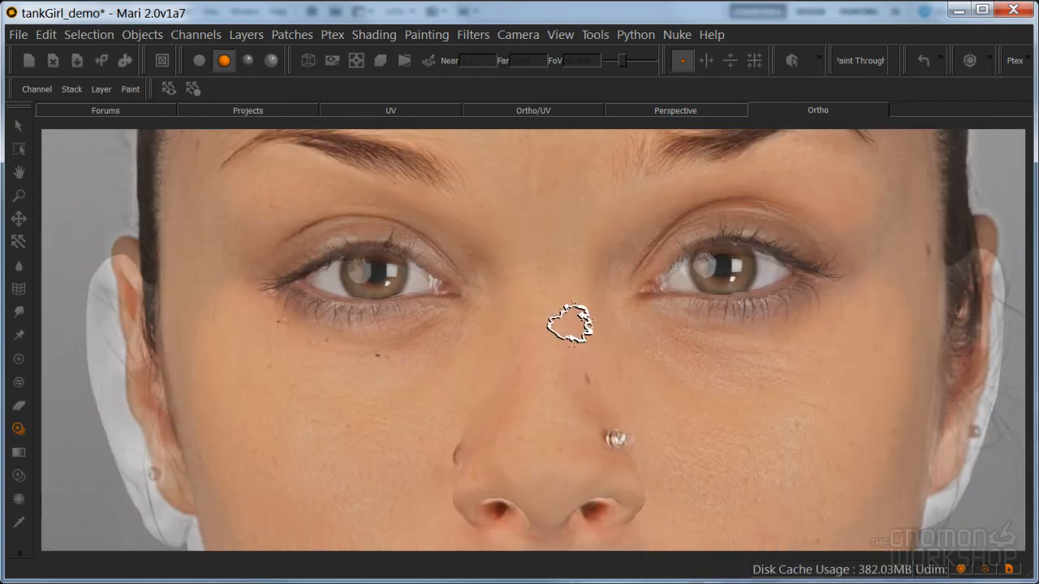
key(p)
Compare the frontProjection02 paint with frontProjection around the nose and cheek by switching the upper layer off and on
alt+drag(649, 378, 455, 346)
alt+right_drag(454, 346, 585, 325)
alt+middle_drag(584, 325, 537, 307)
mouse_move(537, 307)
alt+mouse_down()
mouse_move(547, 338)
mouse_move(567, 350)
alt+mouse_up()
key(space)
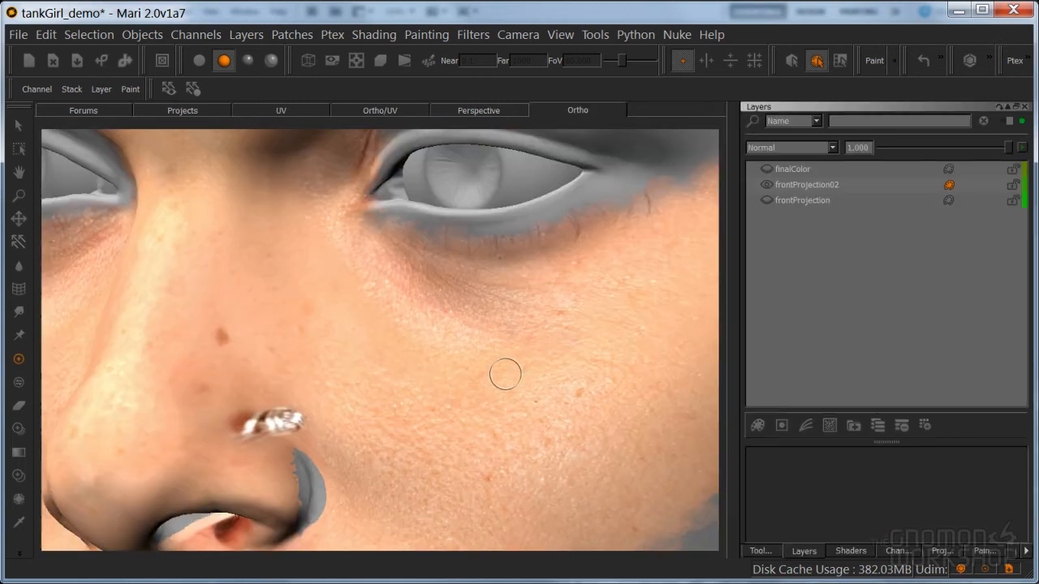
click(764, 184)
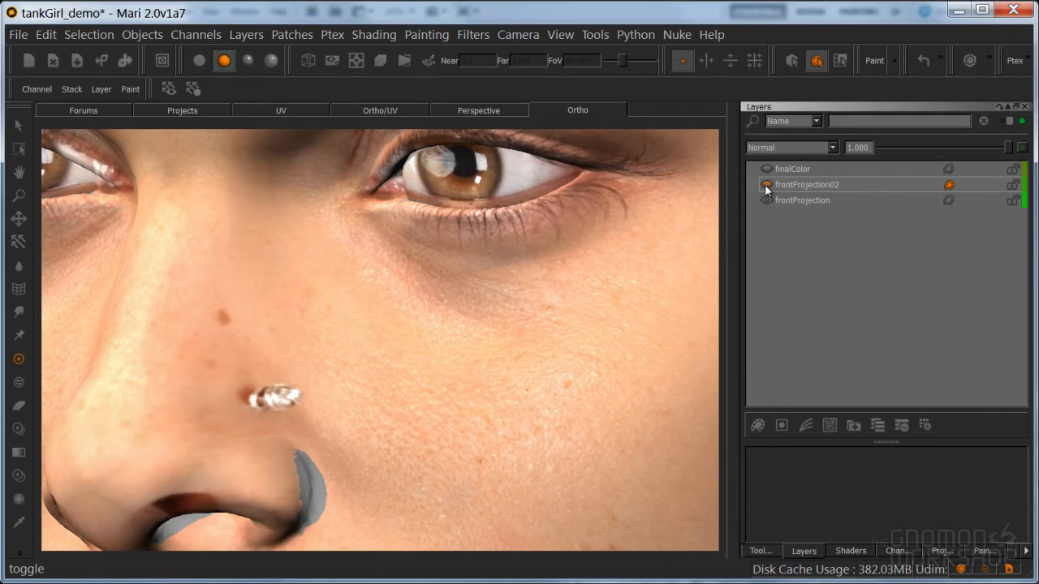
click(764, 185)
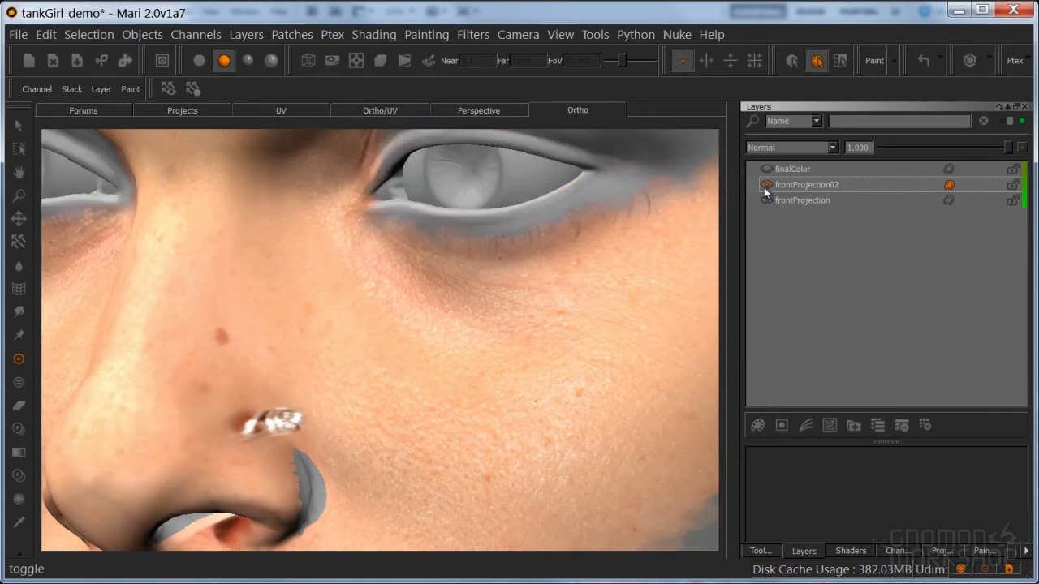
Switch to flat lighting and compare the skin detail of the two projection layers beside the nose
click(199, 61)
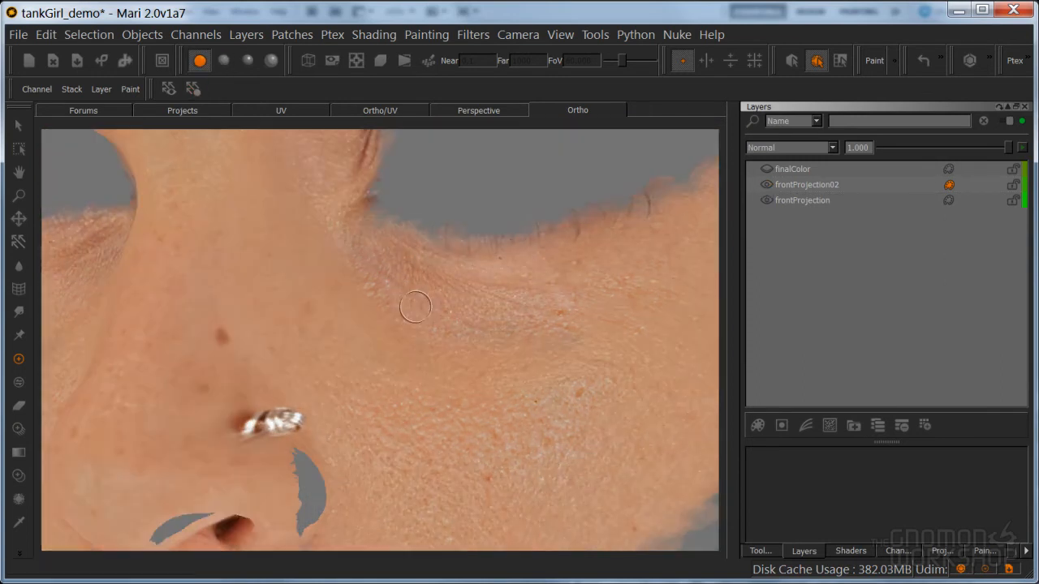
click(767, 186)
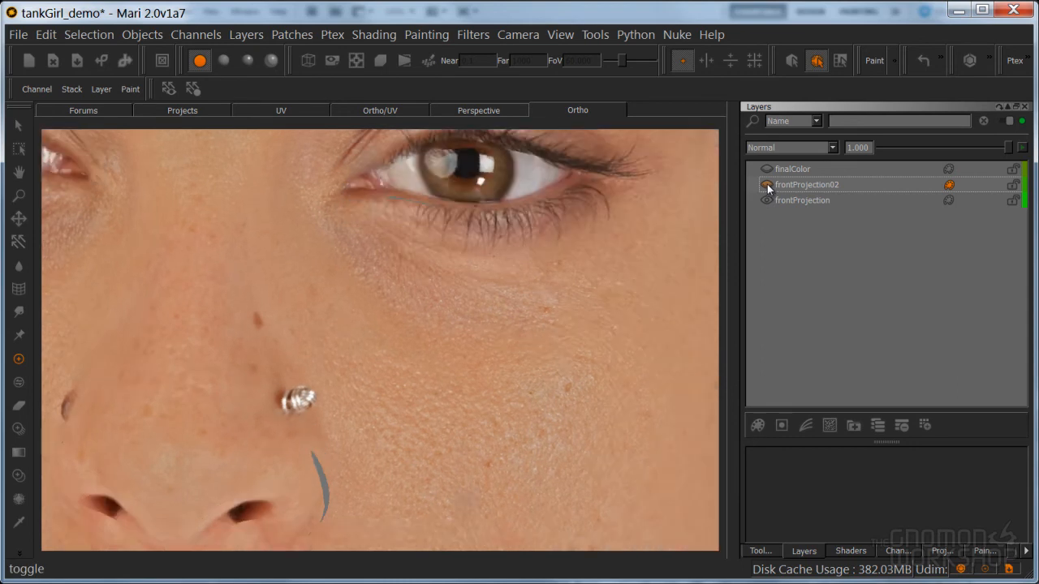
click(768, 186)
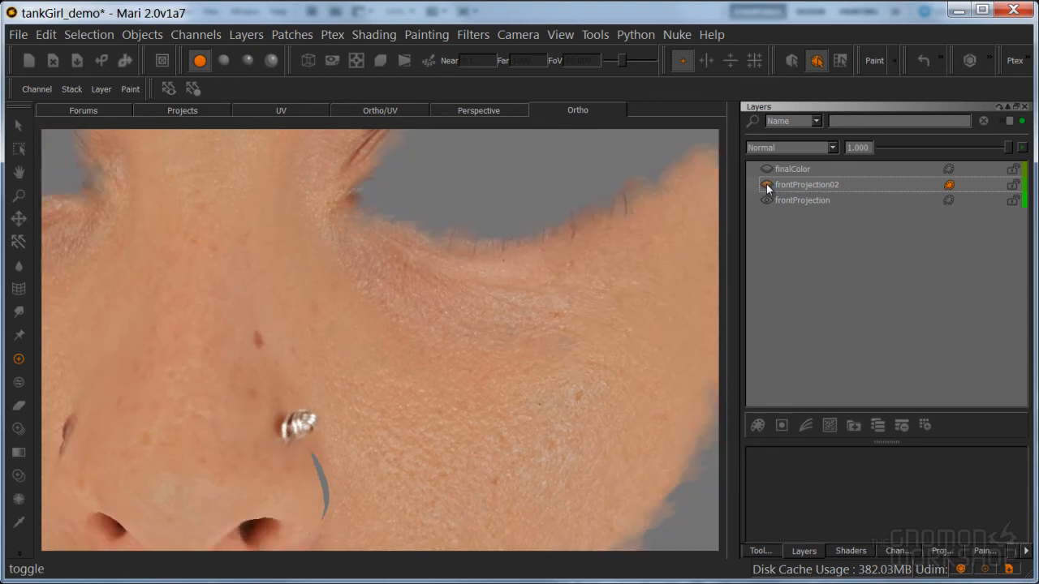
click(767, 185)
click(767, 185)
Compare both projection layers on the opposite cheek by toggling the visibility of frontProjection02
alt+drag(328, 346, 519, 390)
alt+middle_drag(359, 409, 480, 355)
mouse_move(479, 355)
alt+mouse_down()
mouse_move(398, 379)
mouse_move(507, 324)
alt+mouse_up()
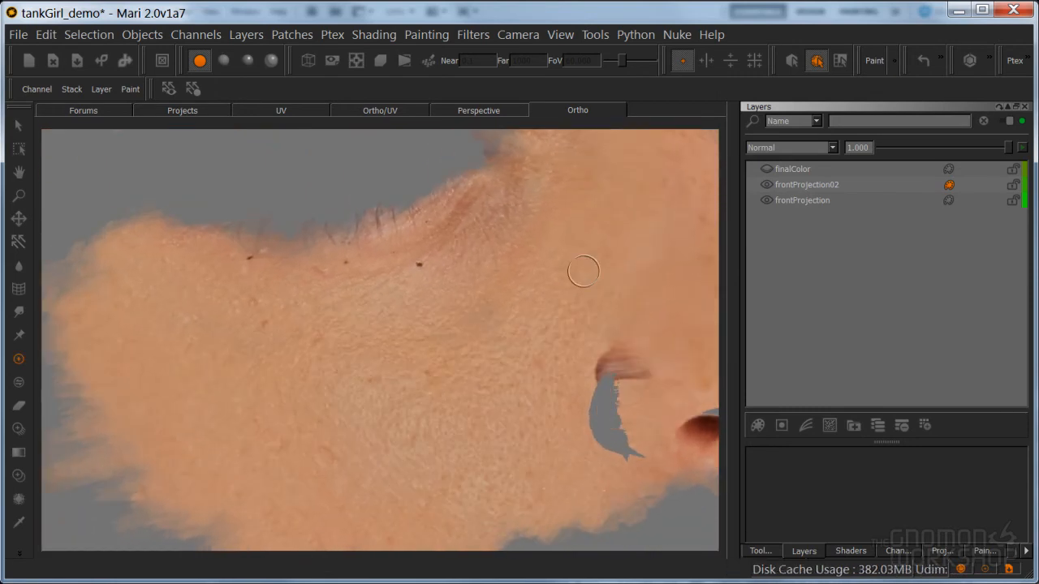
click(764, 184)
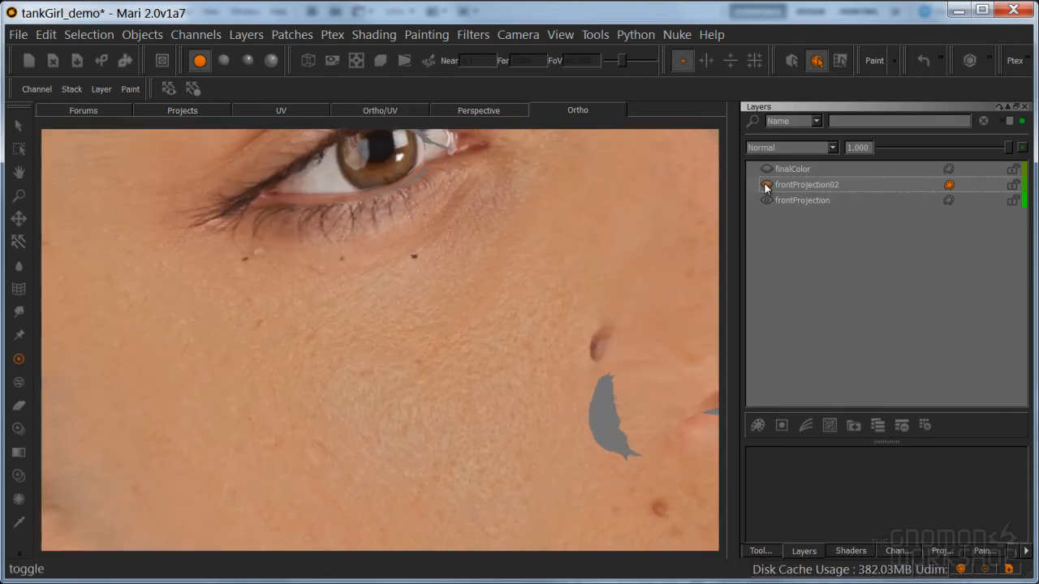
click(765, 184)
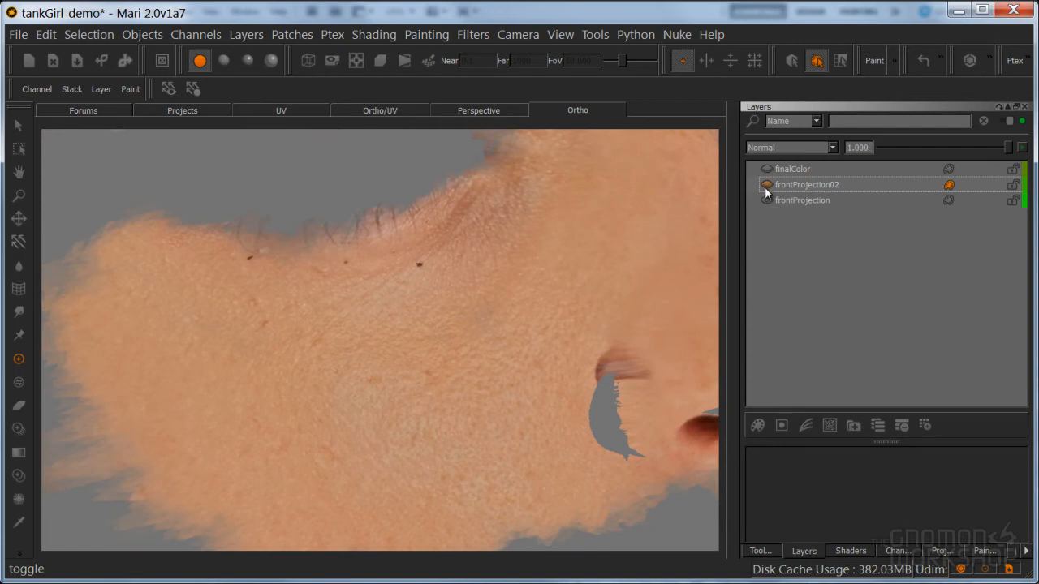
click(765, 185)
click(765, 189)
Restore basic lighting and examine the painted nose, cheeks and brows from several angles
alt+right_drag(448, 345, 496, 344)
alt+drag(495, 343, 454, 356)
alt+middle_drag(454, 355, 339, 350)
click(224, 61)
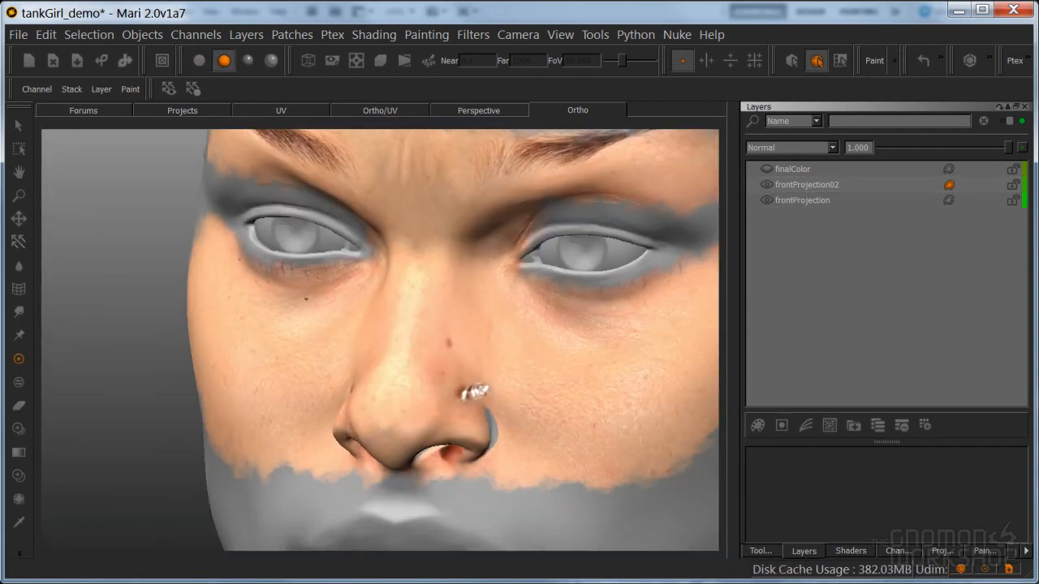
alt+middle_drag(457, 359, 403, 369)
alt+drag(403, 369, 456, 357)
alt+middle_drag(456, 357, 510, 354)
alt+drag(487, 387, 448, 388)
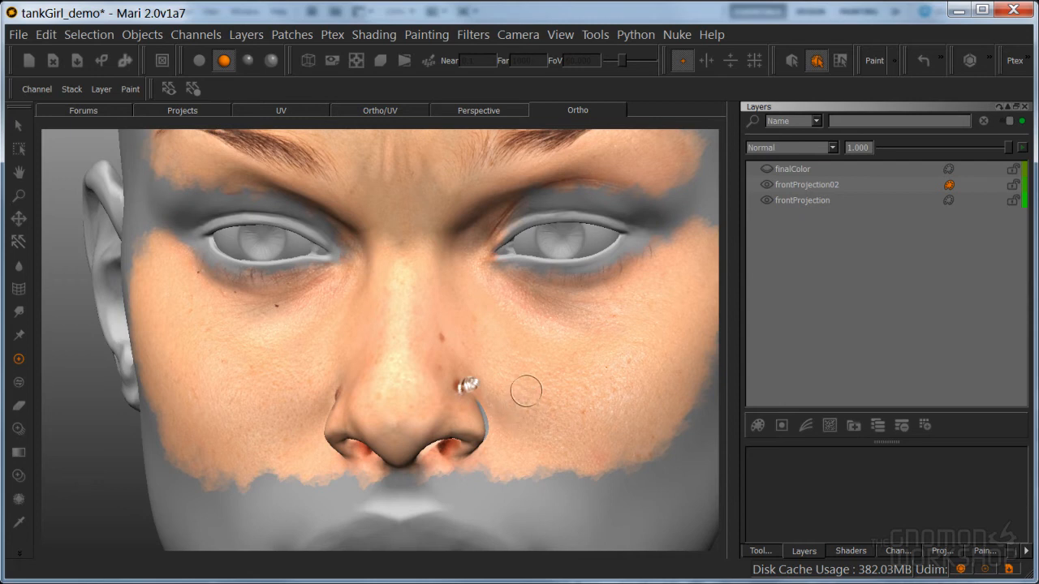
alt+drag(530, 363, 543, 395)
Undo the recent camera moves and frontProjection02 visibility toggles, back through the buffer clearing, to recover the unbaked front projection paint
key(ctrl+z)
key(ctrl+z)
key(ctrl+z)
key(ctrl+z)
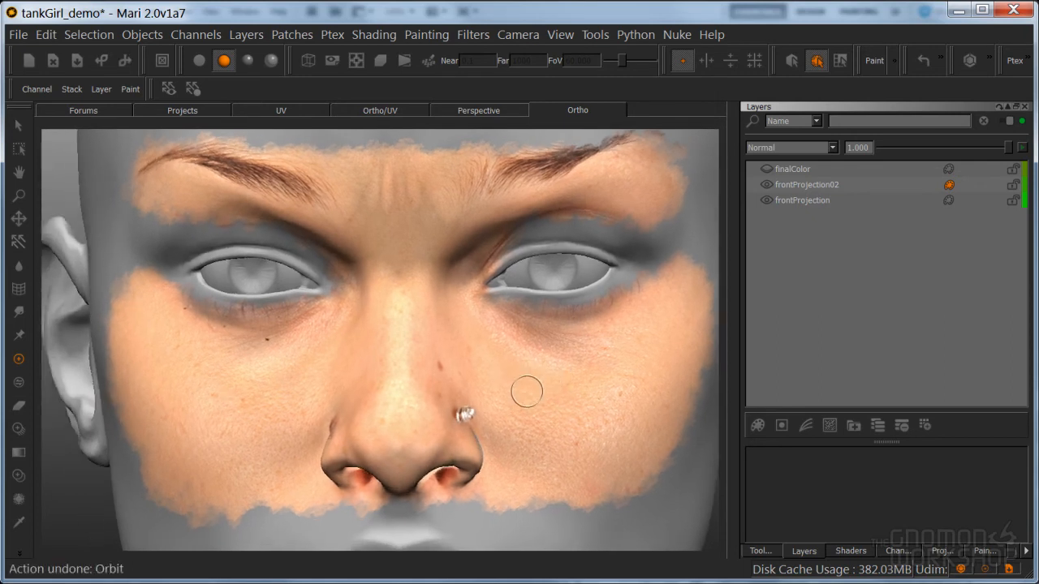
key(ctrl+z)
key(ctrl+z)
key(ctrl+z)
key(ctrl+z)
key(ctrl+z)
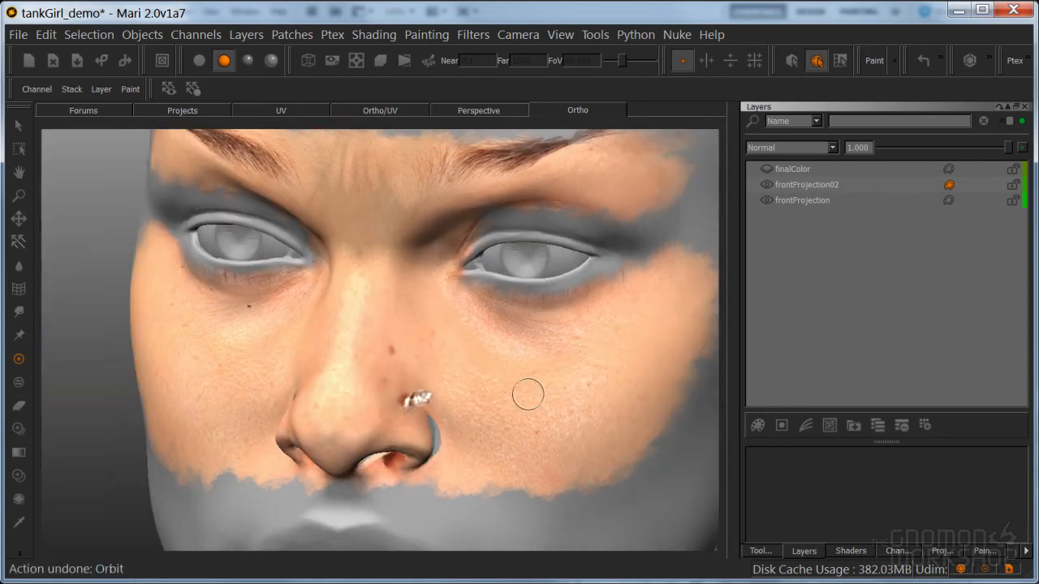
key(ctrl+z)
key(ctrl+z)
key(ctrl+z)
key(ctrl+z)
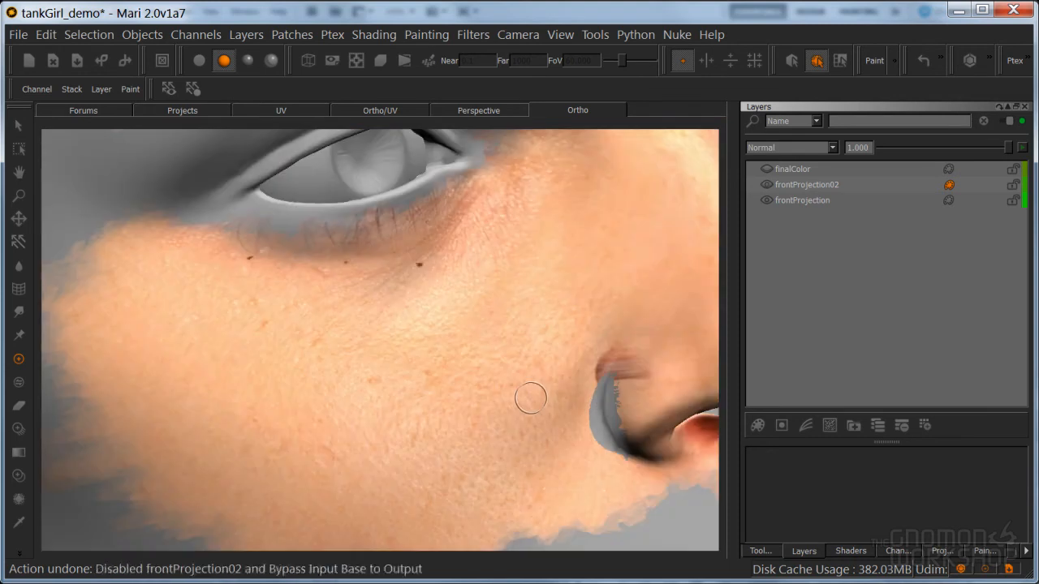
key(ctrl+z)
key(ctrl+z)
key(ctrl+z)
key(ctrl+z)
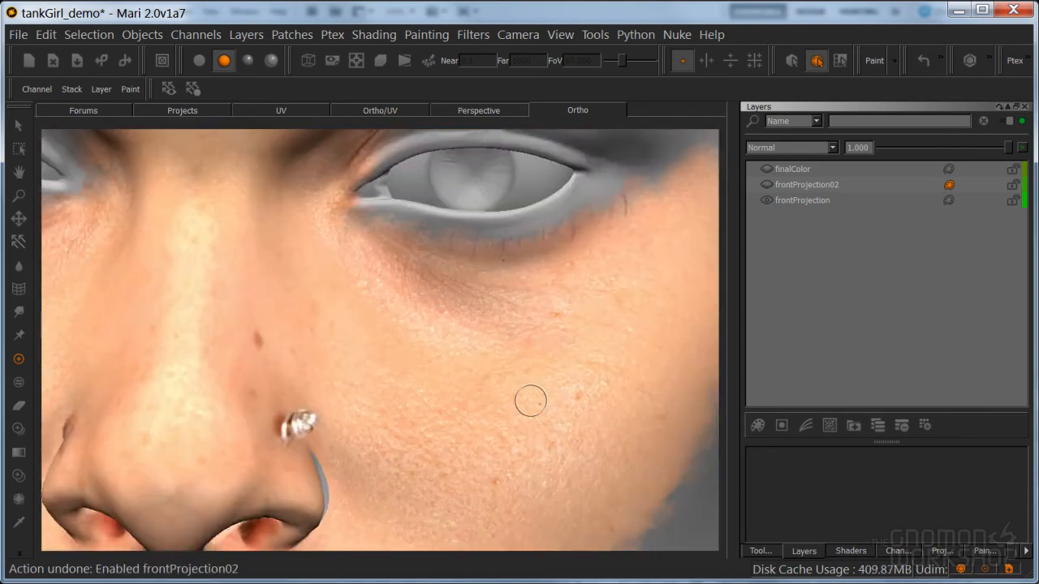
key(ctrl+z)
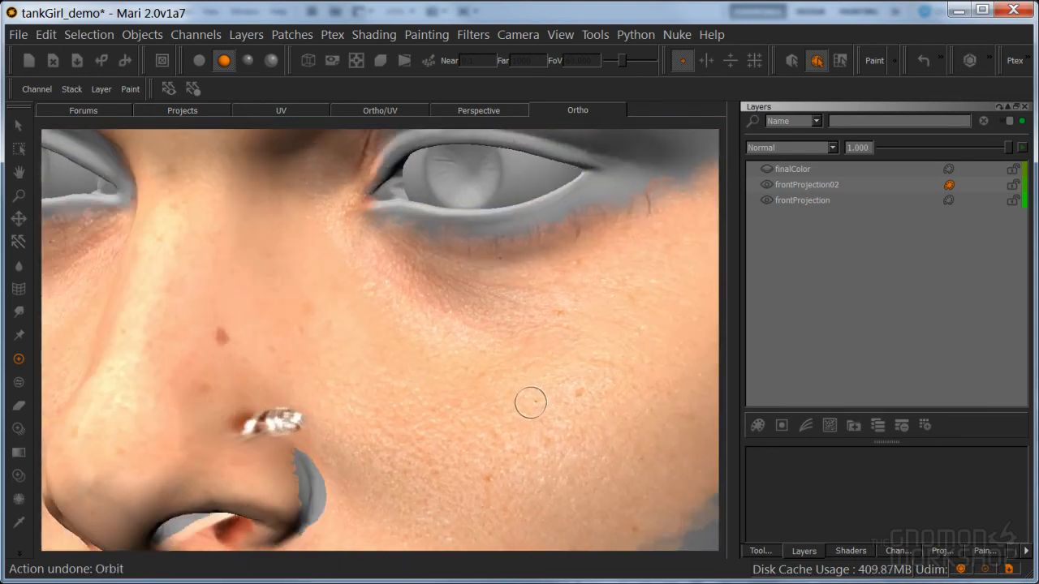
key(ctrl+z)
key(ctrl+z)
key(ctrl+z)
key(ctrl+z)
key(ctrl+z)
key(ctrl+z)
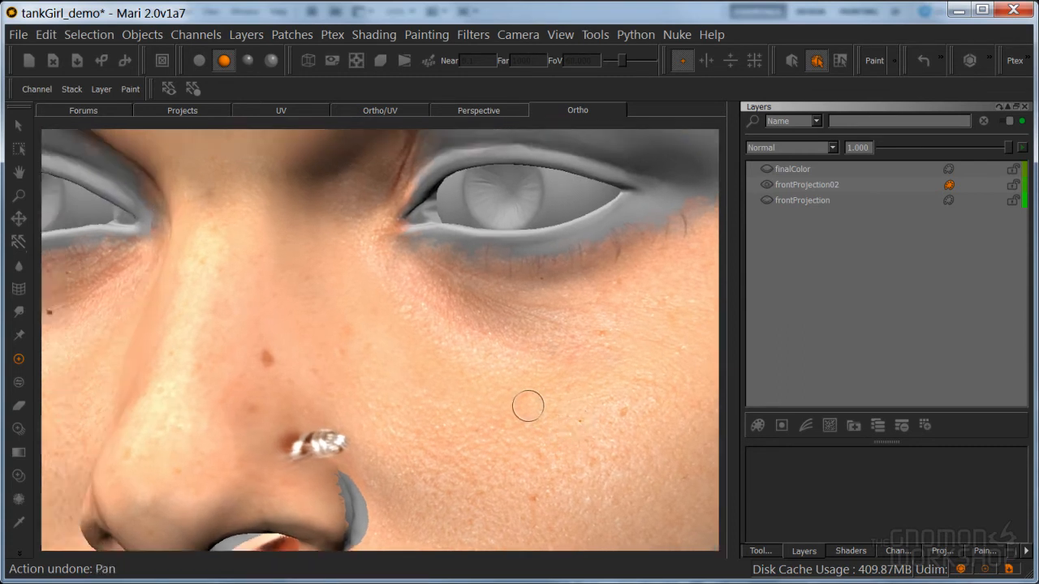
key(ctrl+z)
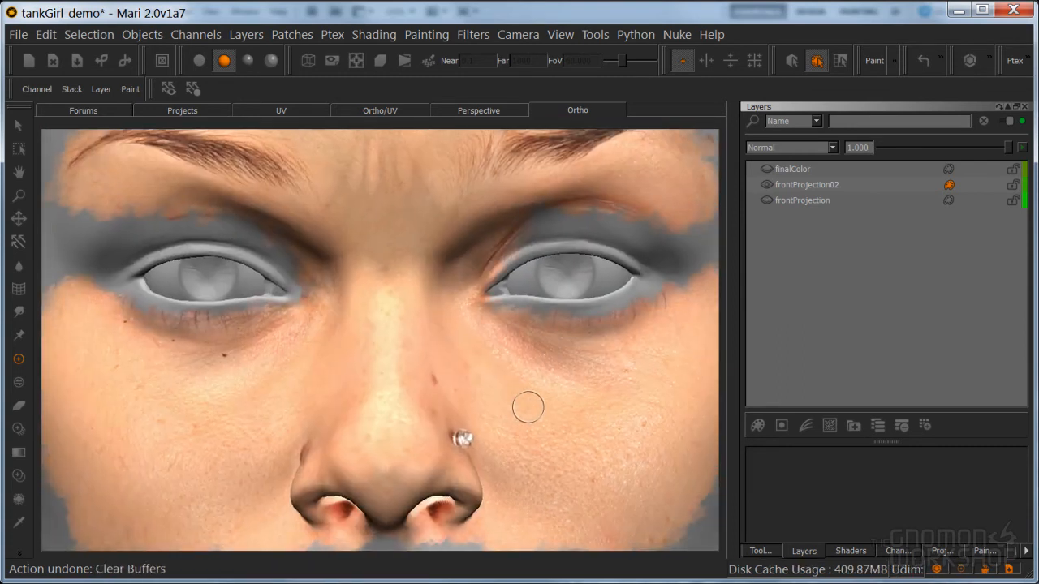
Hide the palettes and undo the last projection and Paint Through stroke, leaving Paint Through active over the face
key(Tab)
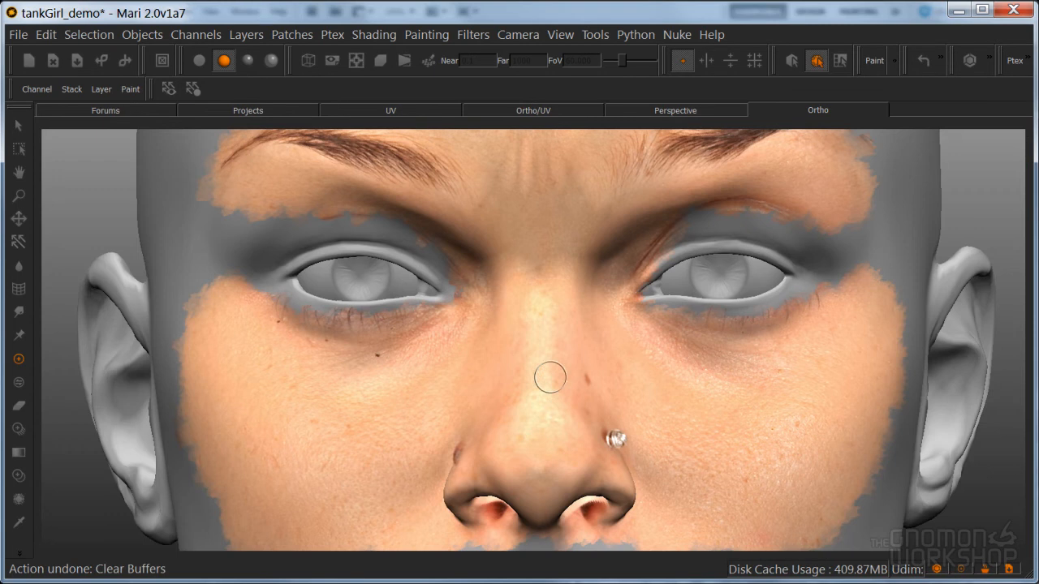
key(ctrl+z)
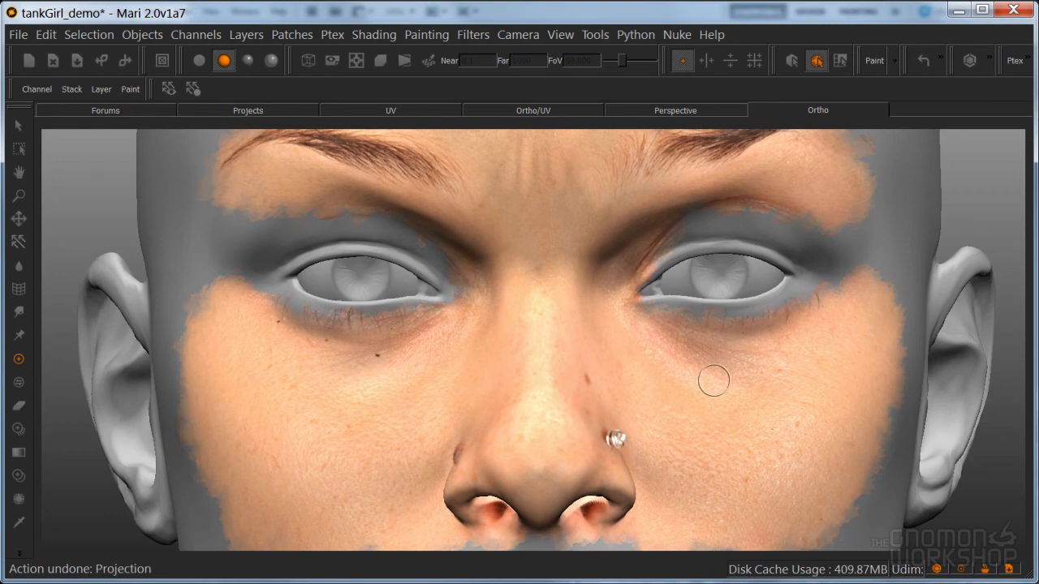
key(ctrl+z)
key(t)
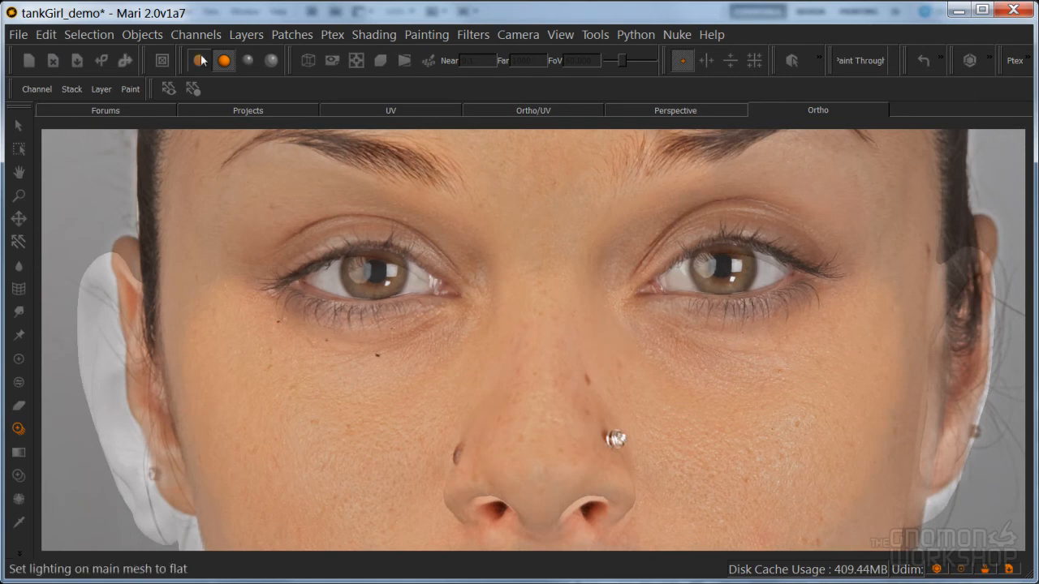
Switch to flat lighting and use Paint Through to extend the skin across both brows and the outer cheeks
click(201, 60)
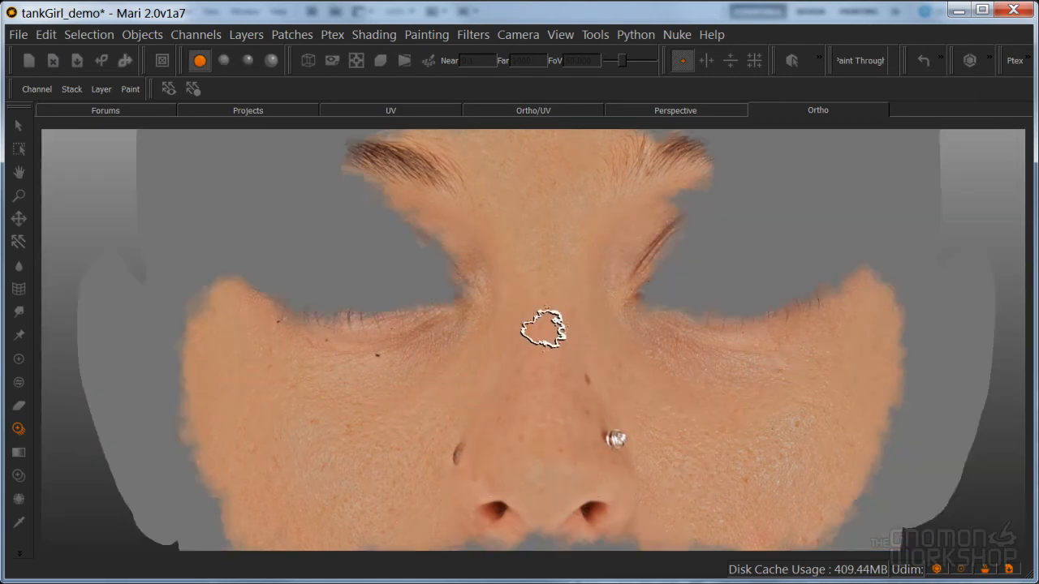
mouse_move(471, 203)
mouse_down()
mouse_move(812, 157)
mouse_move(543, 162)
mouse_move(366, 148)
mouse_move(529, 153)
mouse_up()
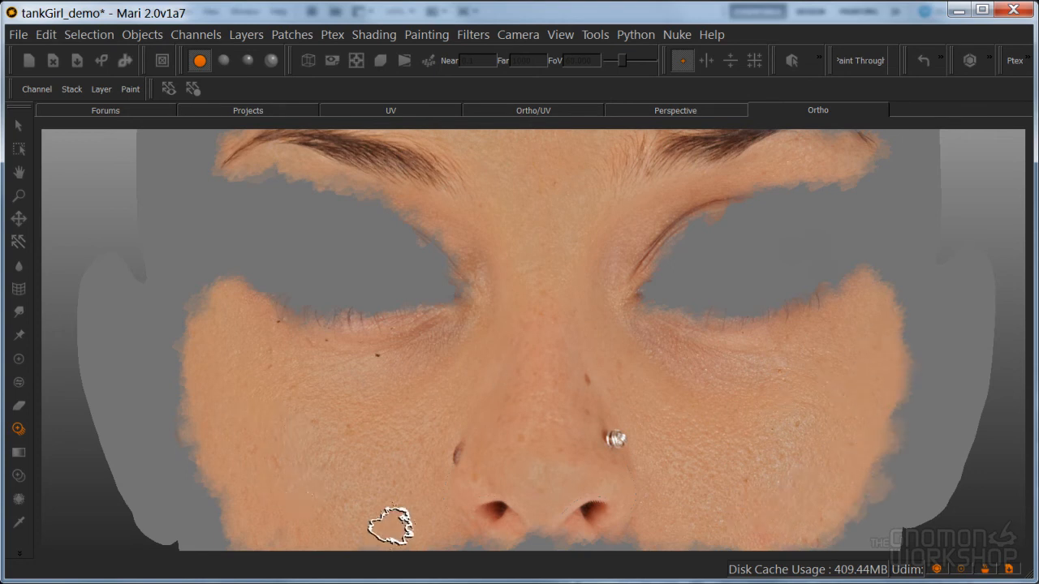
drag(266, 520, 208, 393)
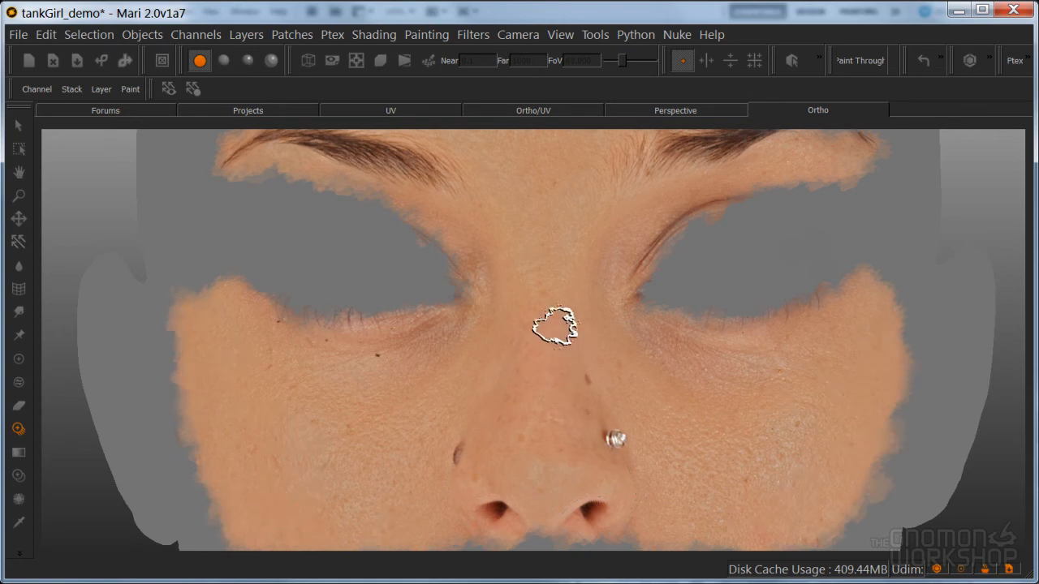
Restore basic lighting and view the painted face from the front and from a slight angle
key(F2)
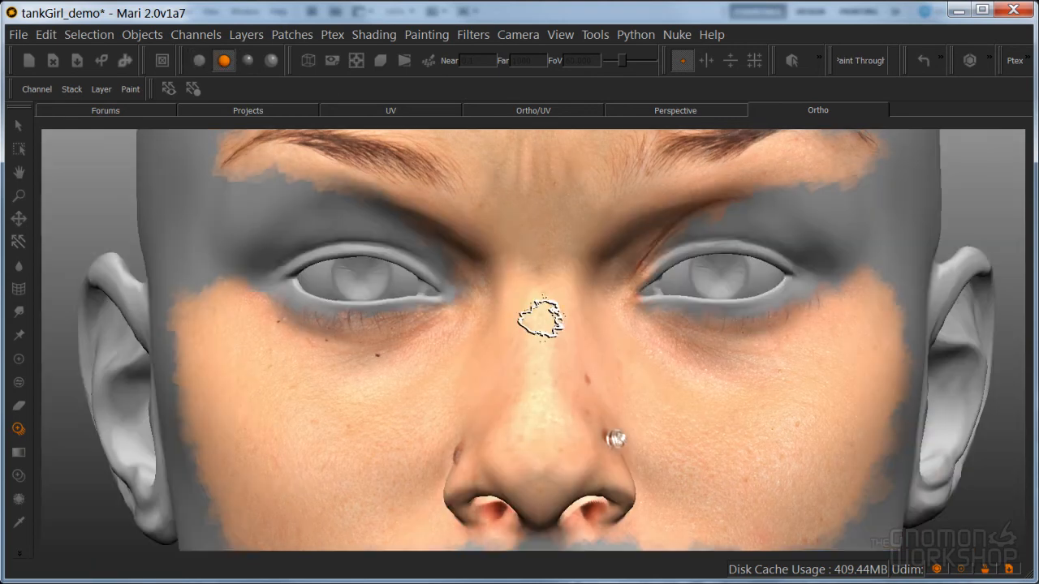
key(apostrophe)
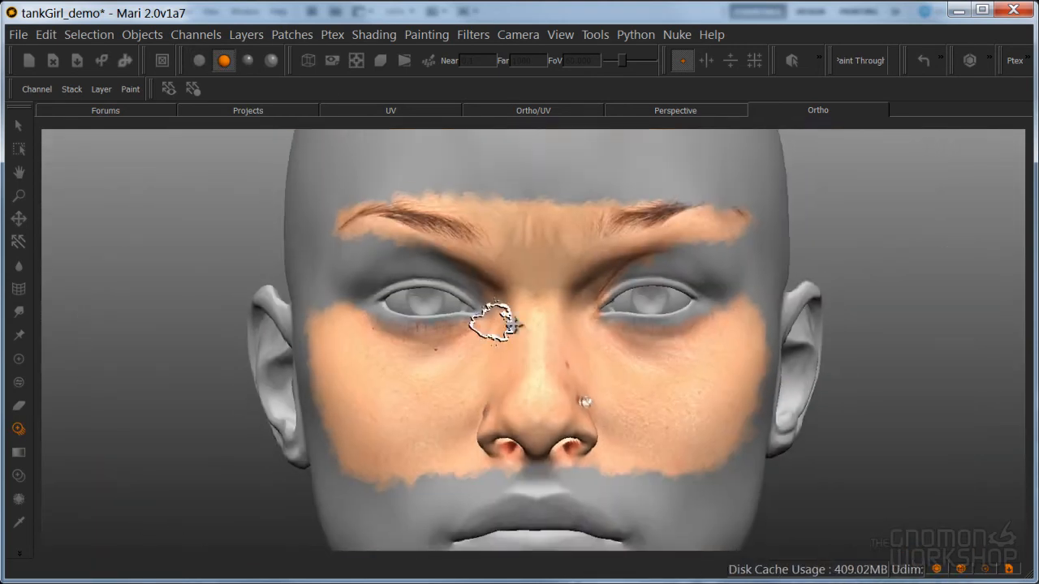
alt+middle_drag(552, 368, 559, 316)
alt+drag(560, 316, 459, 318)
alt+middle_drag(458, 319, 429, 439)
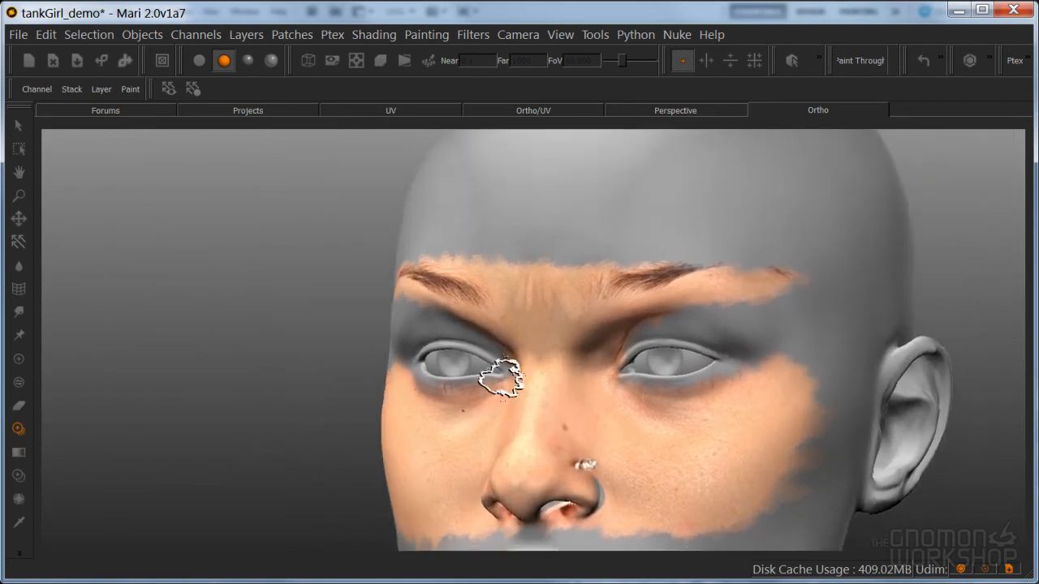
Undo the last camera moves to bring the head back to a straight front view
key(ctrl+z)
key(ctrl+z)
key(ctrl+z)
key(ctrl+z)
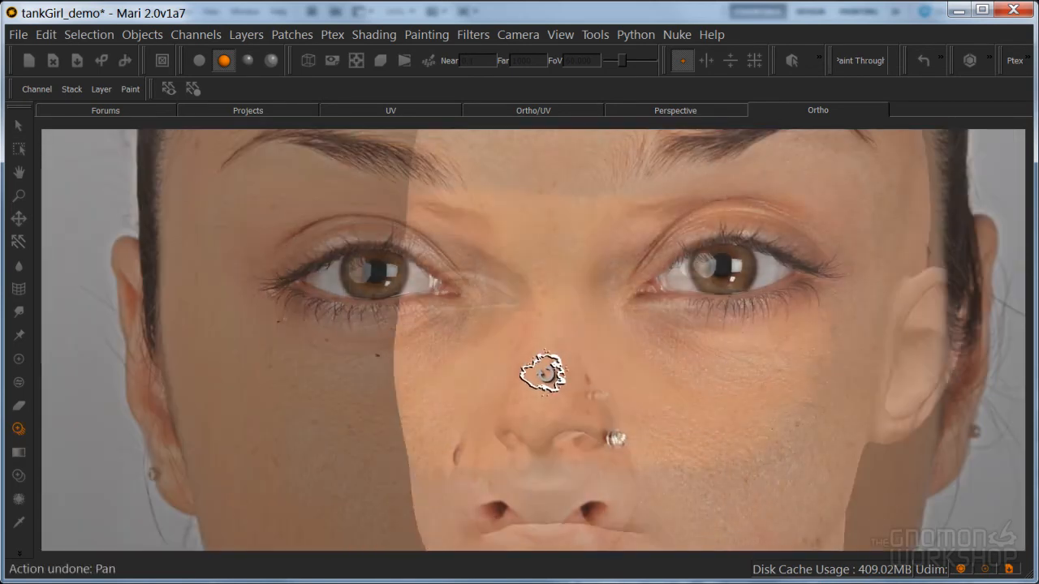
key(ctrl+z)
key(ctrl+z)
key(ctrl+z)
key(ctrl+z)
key(ctrl+z)
key(ctrl+z)
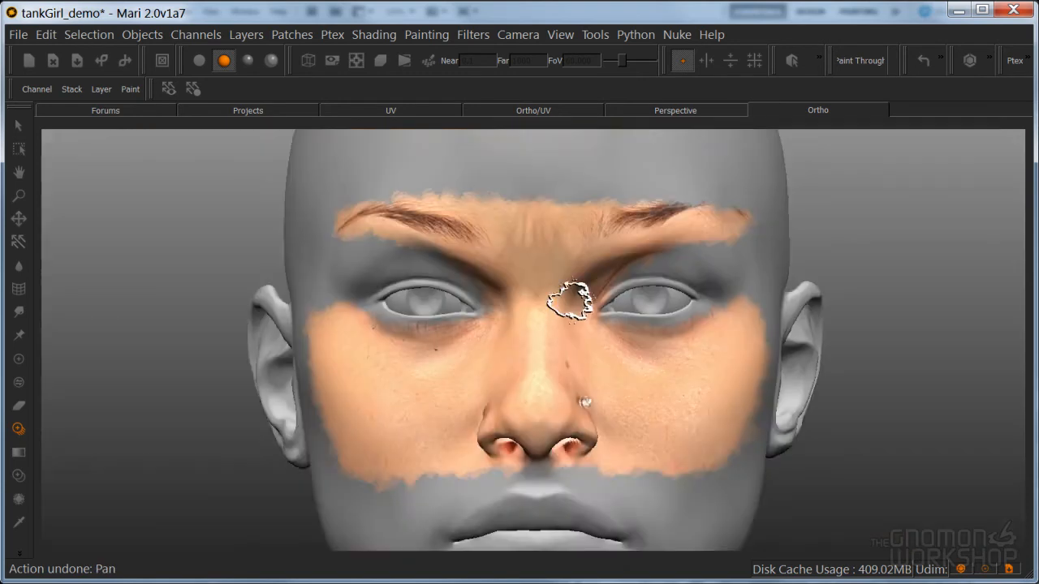
key(ctrl+z)
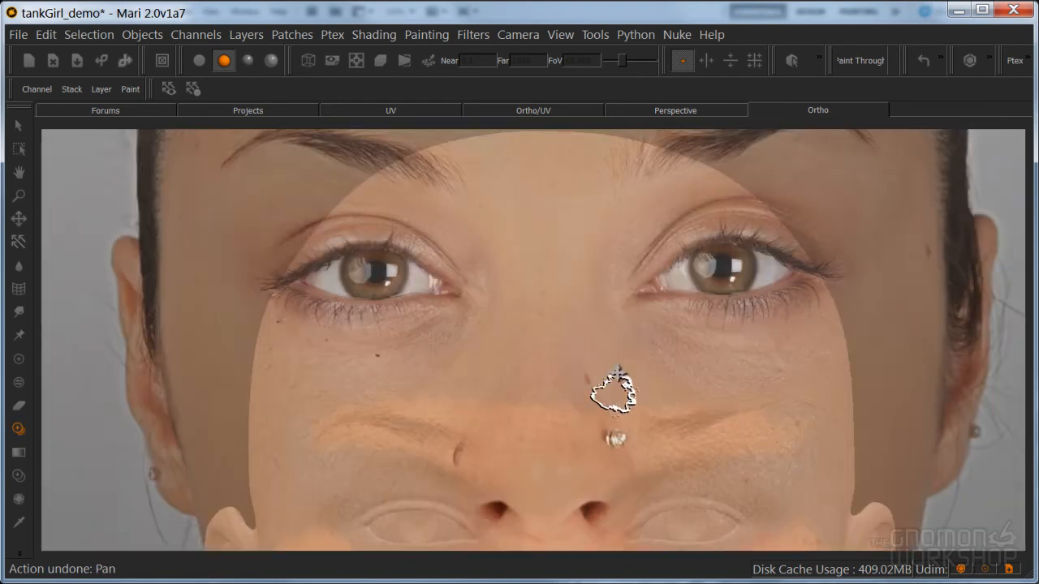
Line up the head's forehead and brows with the front photo, toggling the paint preview to check the fit
shift+middle_drag(614, 371, 619, 435)
mouse_move(618, 393)
shift+middle_down()
mouse_move(619, 443)
mouse_move(634, 423)
shift+middle_up()
ctrl+shift+drag(633, 431, 532, 453)
shift+drag(571, 446, 596, 387)
key(apostrophe)
key(apostrophe)
key(apostrophe)
alt+middle_drag(606, 398, 617, 407)
key(apostrophe)
mouse_move(618, 401)
shift+mouse_down()
mouse_move(603, 450)
mouse_move(590, 457)
mouse_move(585, 426)
shift+mouse_up()
key(apostrophe)
key(apostrophe)
key(apostrophe)
Paint the front photo through onto the whole forehead, up to the hairline and out to both temples and brow ends
mouse_move(532, 337)
mouse_down()
mouse_move(604, 355)
mouse_move(575, 419)
mouse_move(630, 390)
mouse_move(691, 399)
mouse_move(696, 353)
mouse_move(724, 348)
mouse_move(641, 292)
mouse_move(531, 339)
mouse_move(455, 311)
mouse_move(493, 253)
mouse_move(522, 236)
mouse_move(479, 348)
mouse_move(406, 352)
mouse_move(433, 393)
mouse_move(537, 421)
mouse_up()
drag(468, 296, 357, 407)
drag(416, 347, 439, 287)
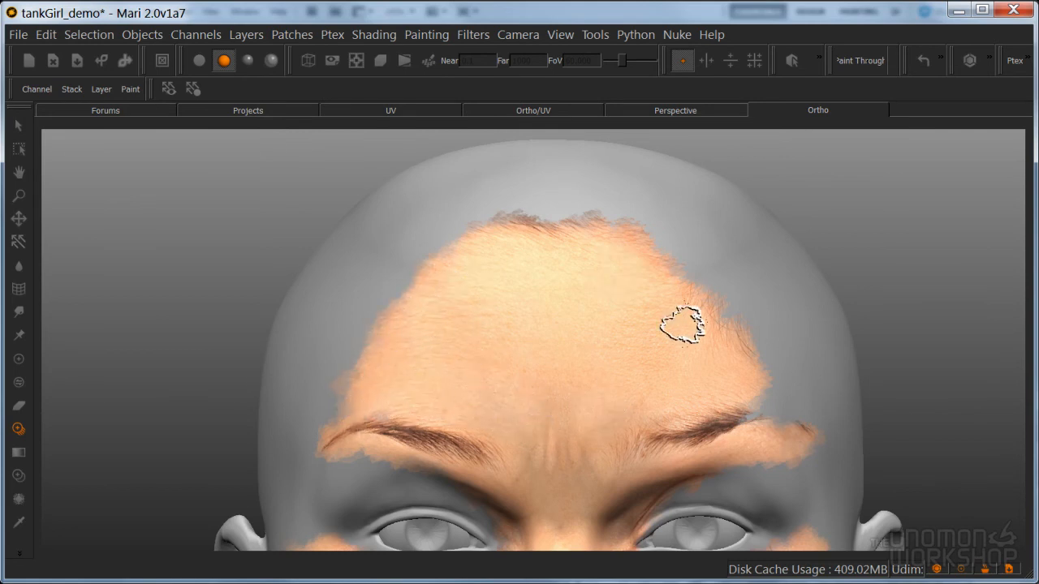
mouse_move(667, 277)
mouse_down()
mouse_move(712, 387)
mouse_move(707, 336)
mouse_move(780, 424)
mouse_move(780, 406)
mouse_move(566, 243)
mouse_move(364, 382)
mouse_move(395, 284)
mouse_move(320, 436)
mouse_move(359, 417)
mouse_move(317, 479)
mouse_move(348, 463)
mouse_move(453, 465)
mouse_move(726, 427)
mouse_move(687, 447)
mouse_move(784, 478)
mouse_move(800, 470)
mouse_move(779, 378)
mouse_up()
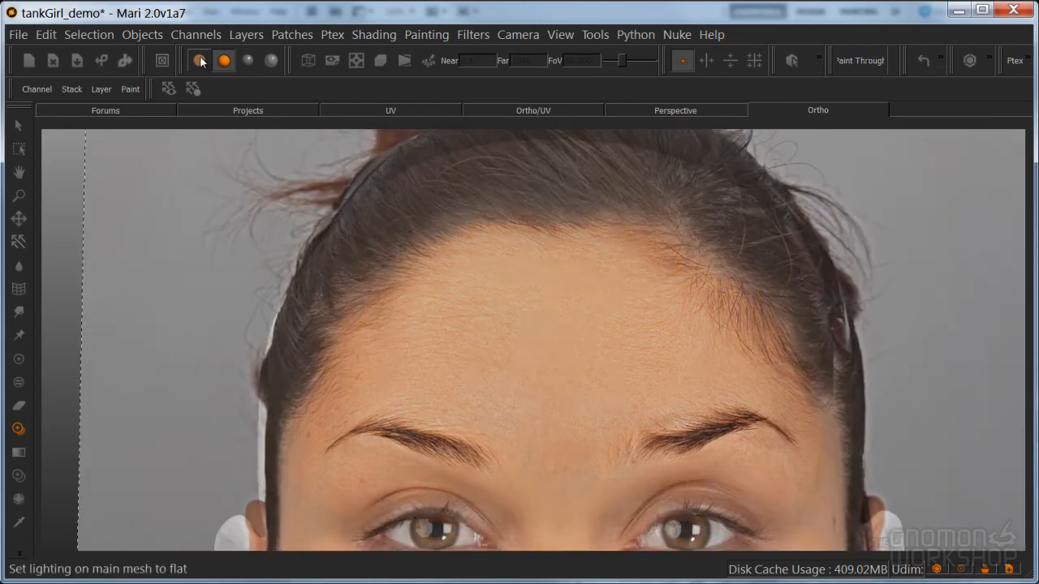
Check the forehead paint against the photo in flat lighting, restore basic lighting and bake the paint onto the layer
click(199, 61)
drag(422, 262, 665, 311)
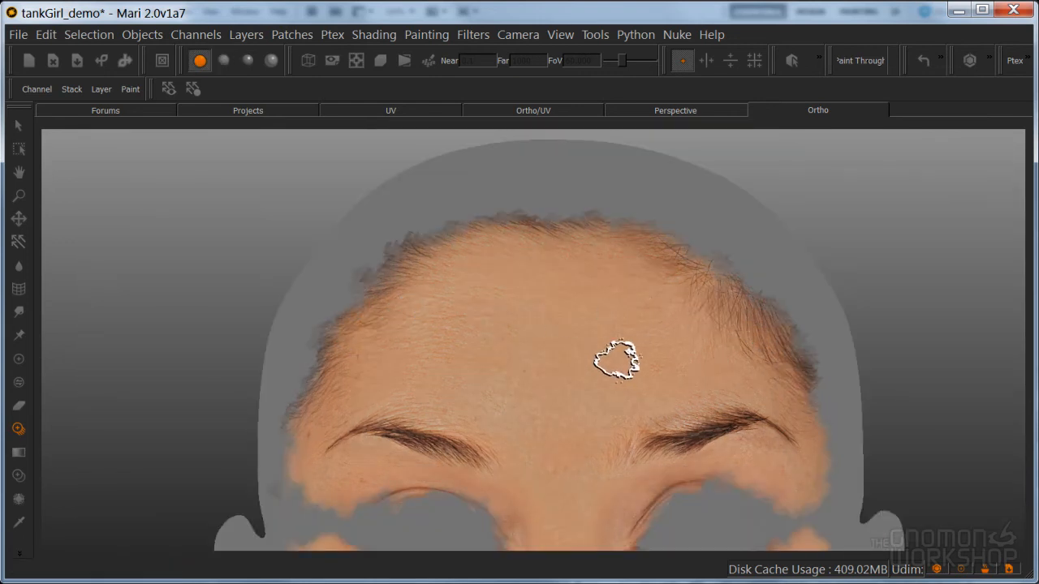
drag(603, 386, 605, 372)
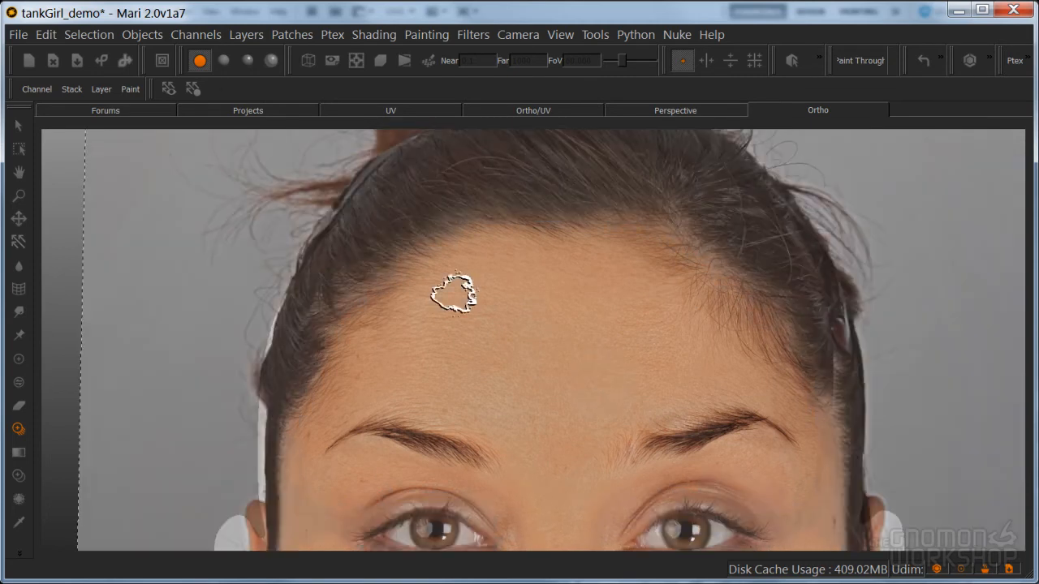
click(225, 62)
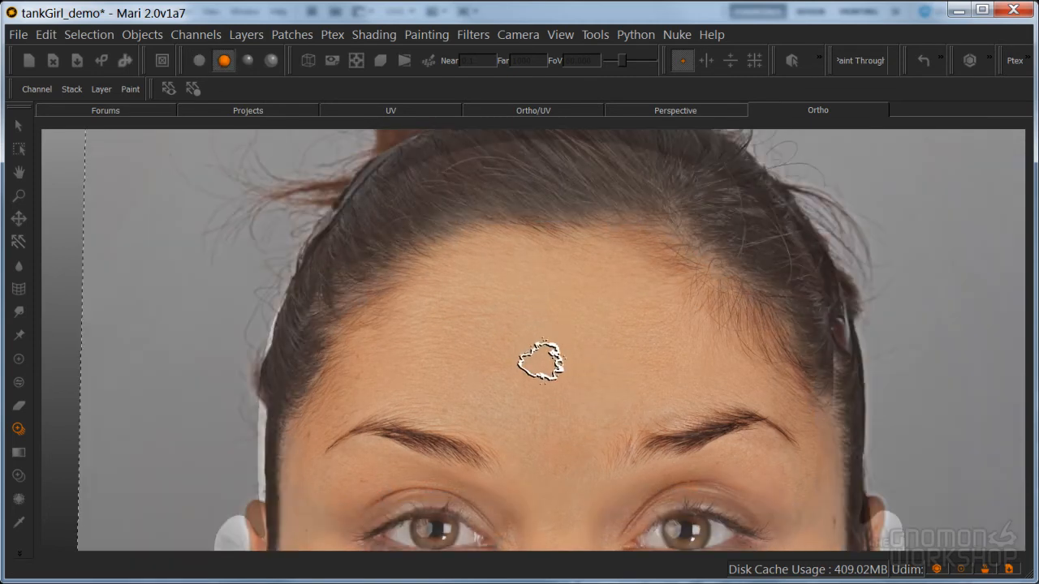
key(b)
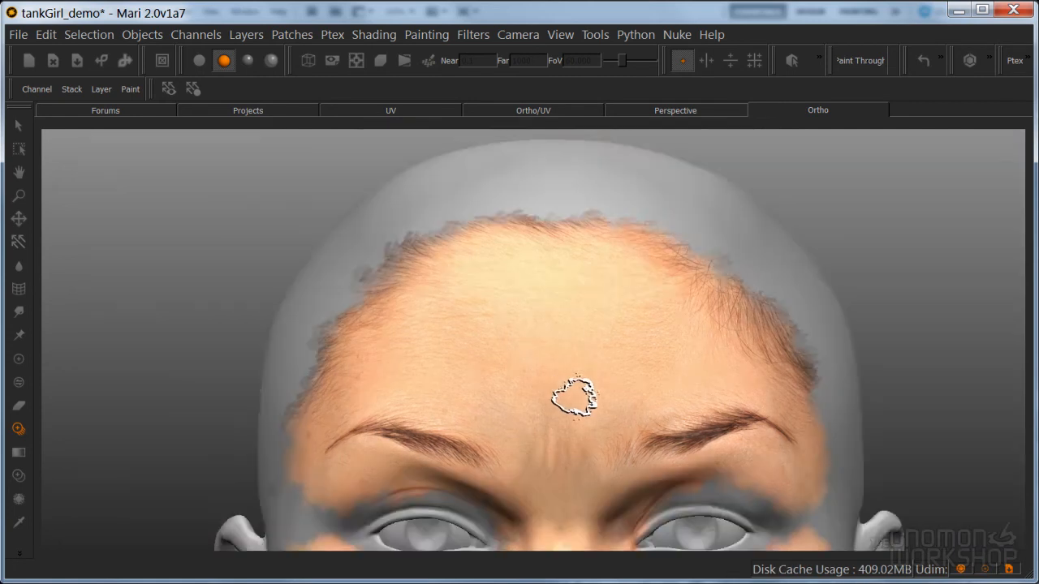
Reposition the head so its nose, mouth and chin sit under the same features of the front photo
alt+middle_drag(574, 395, 587, 265)
alt+middle_drag(576, 322, 586, 274)
alt+middle_drag(576, 438, 583, 216)
alt+right_drag(583, 244, 661, 244)
alt+middle_drag(641, 276, 604, 232)
alt+right_drag(597, 264, 628, 280)
shift+middle_drag(600, 431, 618, 185)
shift+middle_drag(580, 467, 562, 275)
shift+right_drag(536, 324, 686, 315)
shift+middle_drag(609, 404, 620, 327)
shift+drag(666, 307, 654, 317)
shift+middle_drag(649, 315, 651, 311)
shift+right_drag(632, 315, 647, 315)
shift+middle_drag(647, 315, 667, 307)
Toggle the paint preview to check how the photo's lips match the model and fine-tune the alignment
key(apostrophe)
key(apostrophe)
shift+middle_drag(648, 341, 652, 330)
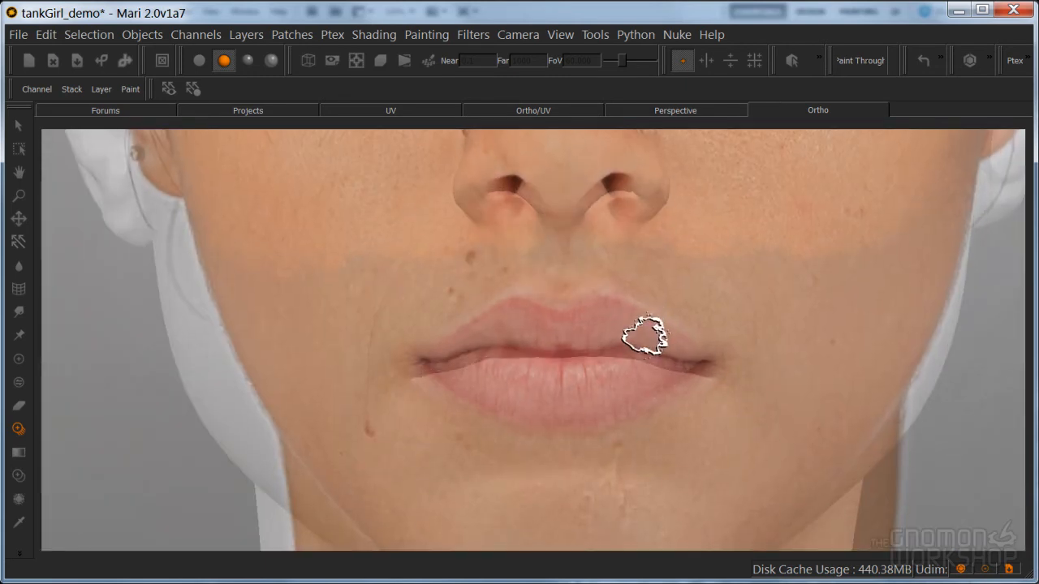
key(apostrophe)
key(apostrophe)
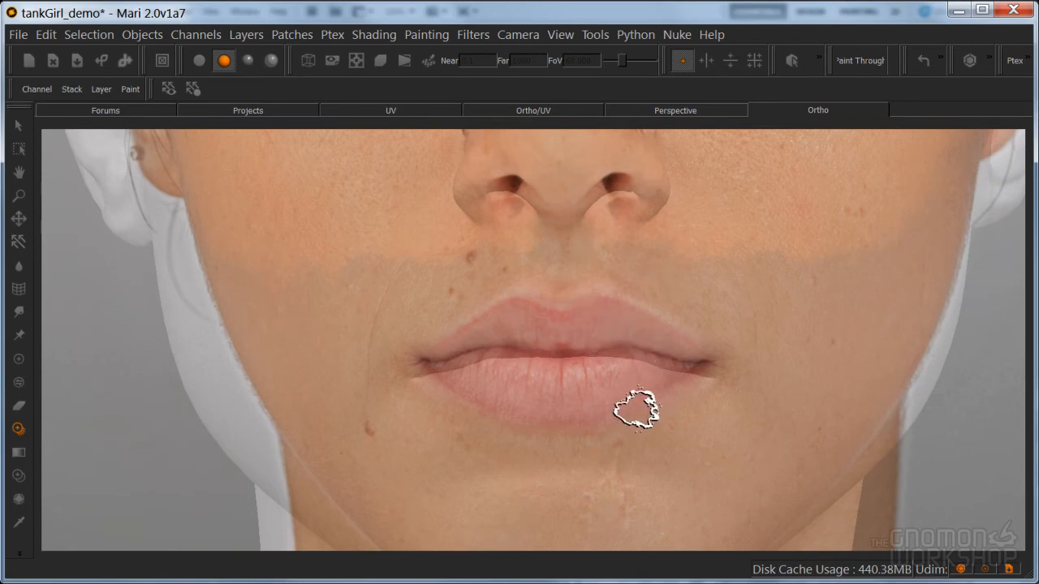
Paint the front photo through onto the lips, the area around the mouth, the chin, lower cheeks and jaw
shift+middle_drag(614, 338, 616, 346)
mouse_move(583, 348)
mouse_down()
mouse_move(568, 330)
mouse_move(595, 324)
mouse_move(554, 313)
mouse_move(599, 297)
mouse_move(661, 332)
mouse_move(592, 297)
mouse_move(649, 320)
mouse_move(703, 308)
mouse_move(675, 283)
mouse_move(664, 252)
mouse_move(561, 255)
mouse_move(509, 271)
mouse_move(427, 348)
mouse_move(431, 293)
mouse_move(493, 258)
mouse_move(399, 306)
mouse_move(394, 297)
mouse_move(353, 419)
mouse_move(332, 294)
mouse_move(274, 332)
mouse_move(320, 267)
mouse_move(241, 260)
mouse_move(232, 301)
mouse_move(290, 413)
mouse_move(298, 403)
mouse_move(360, 489)
mouse_move(445, 450)
mouse_move(381, 371)
mouse_move(272, 351)
mouse_up()
mouse_move(418, 395)
mouse_down()
mouse_move(464, 414)
mouse_move(441, 382)
mouse_move(561, 382)
mouse_move(536, 339)
mouse_up()
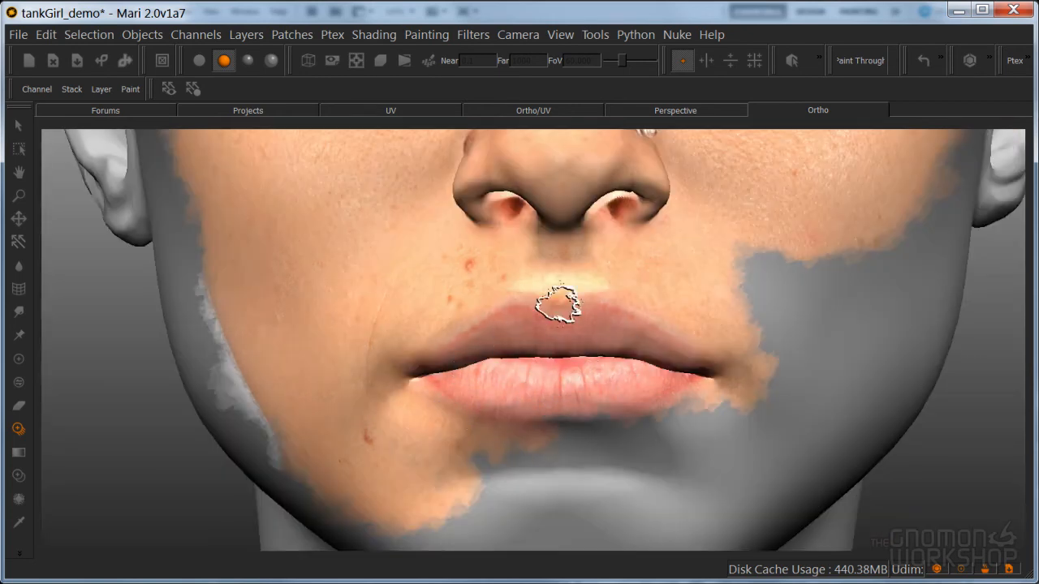
mouse_move(613, 266)
mouse_down()
mouse_move(738, 290)
mouse_move(791, 385)
mouse_move(800, 371)
mouse_move(796, 216)
mouse_move(877, 246)
mouse_move(884, 232)
mouse_move(733, 402)
mouse_up()
mouse_move(772, 249)
mouse_down()
mouse_move(695, 436)
mouse_move(622, 413)
mouse_move(594, 425)
mouse_move(595, 465)
mouse_move(529, 512)
mouse_up()
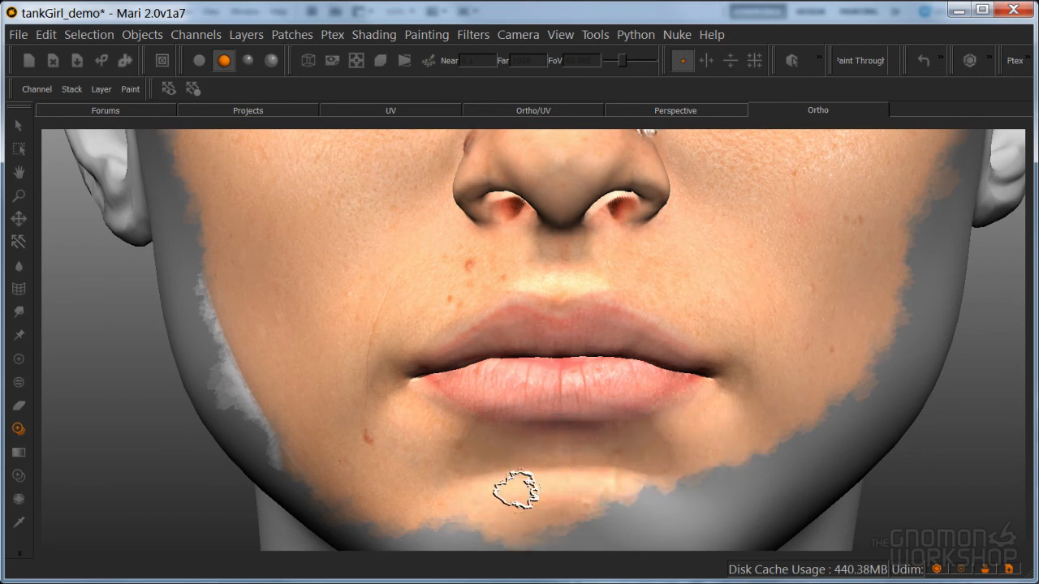
mouse_move(379, 416)
mouse_down()
mouse_move(431, 503)
mouse_move(528, 487)
mouse_move(684, 487)
mouse_move(627, 519)
mouse_move(738, 452)
mouse_move(801, 445)
mouse_move(886, 301)
mouse_move(836, 426)
mouse_move(916, 232)
mouse_move(872, 377)
mouse_up()
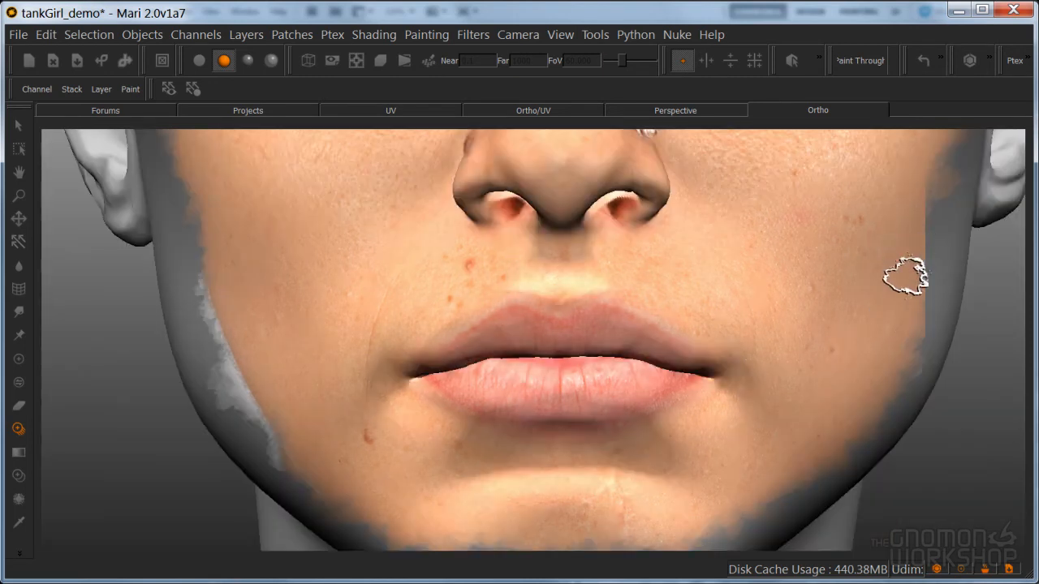
Bring back the palettes and open the Painting settings with the paint buffer transform
key(Tab)
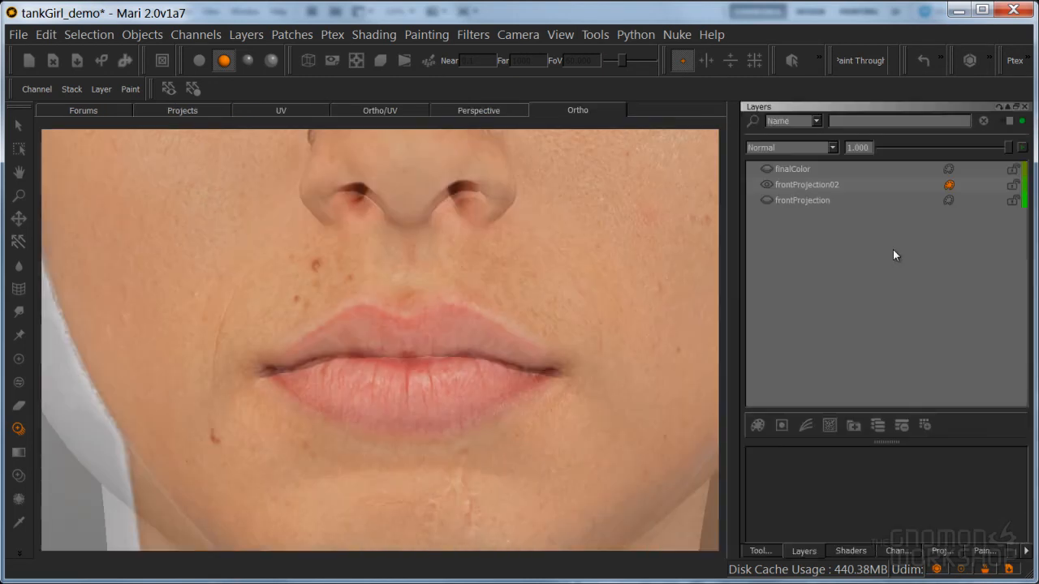
click(943, 552)
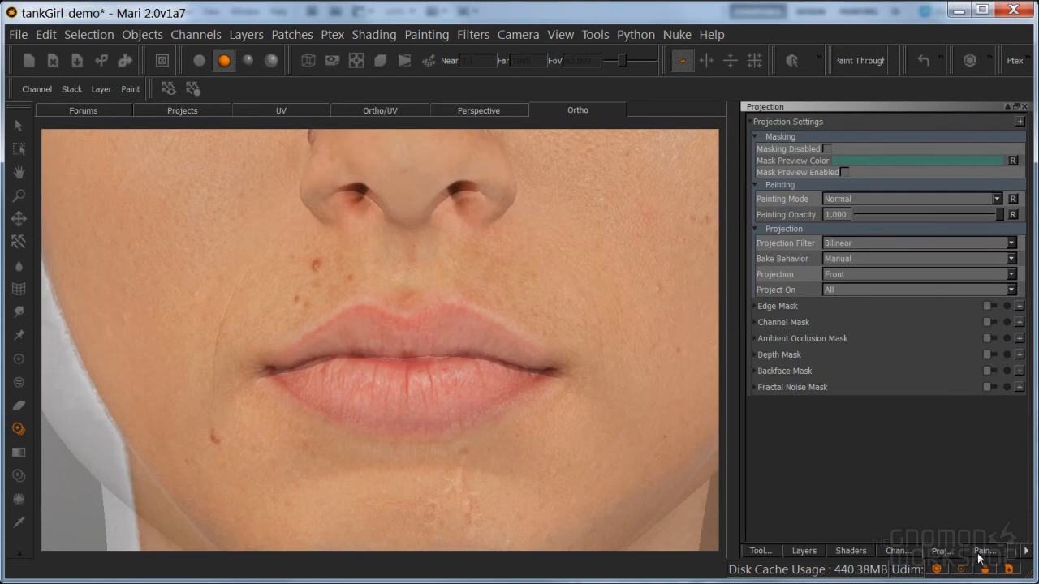
click(985, 552)
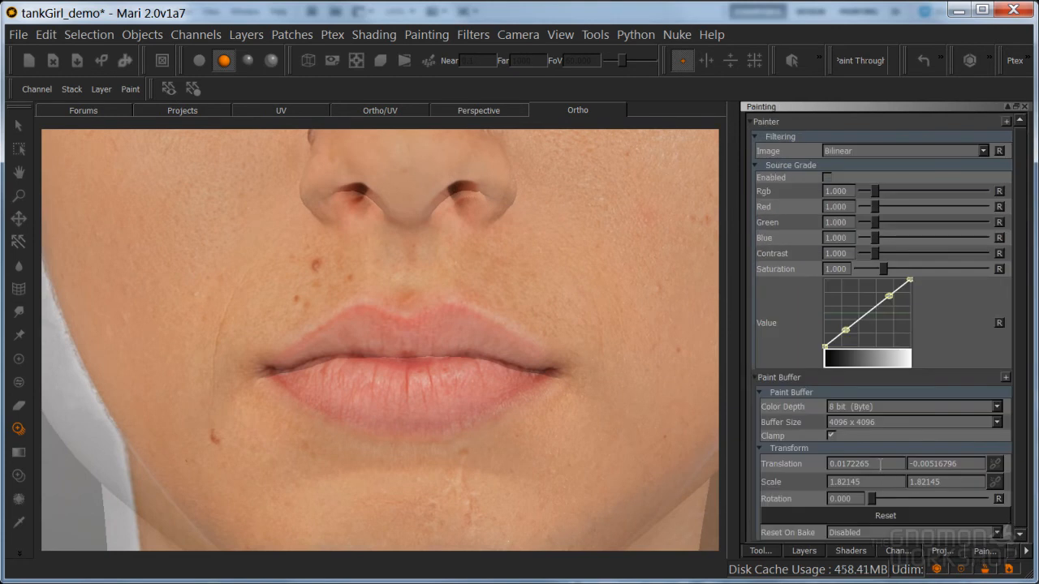
Try a paint buffer scale of 1.95 by 1, and reset the buffer transform
text(1.95)
key(Tab)
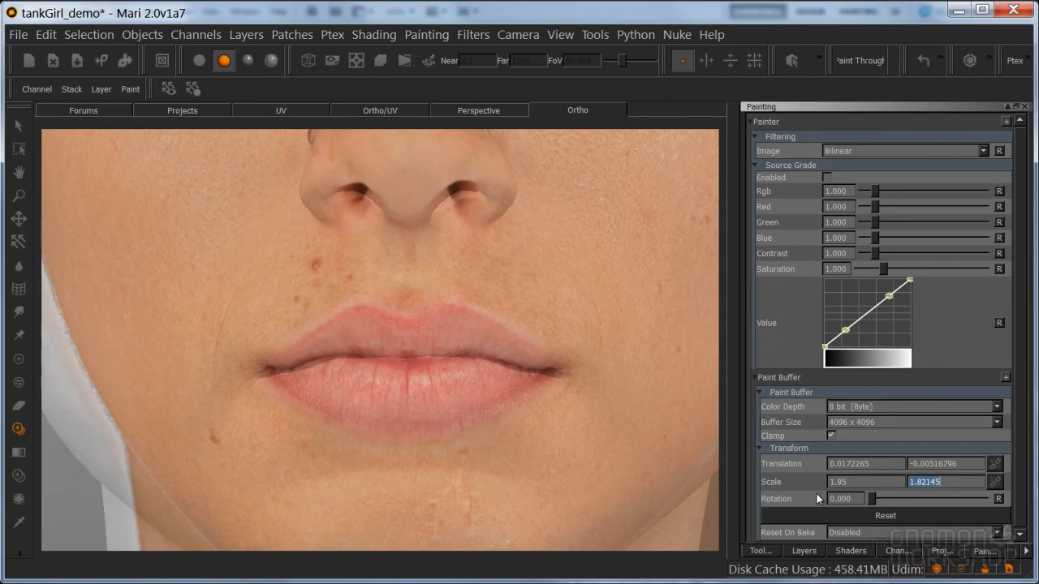
text(1)
key(Return)
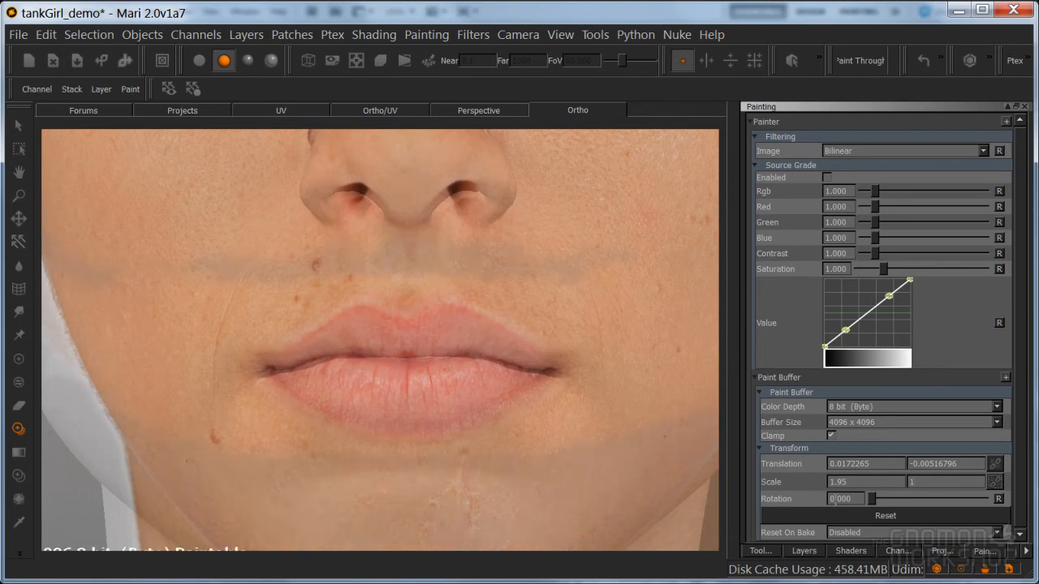
click(871, 518)
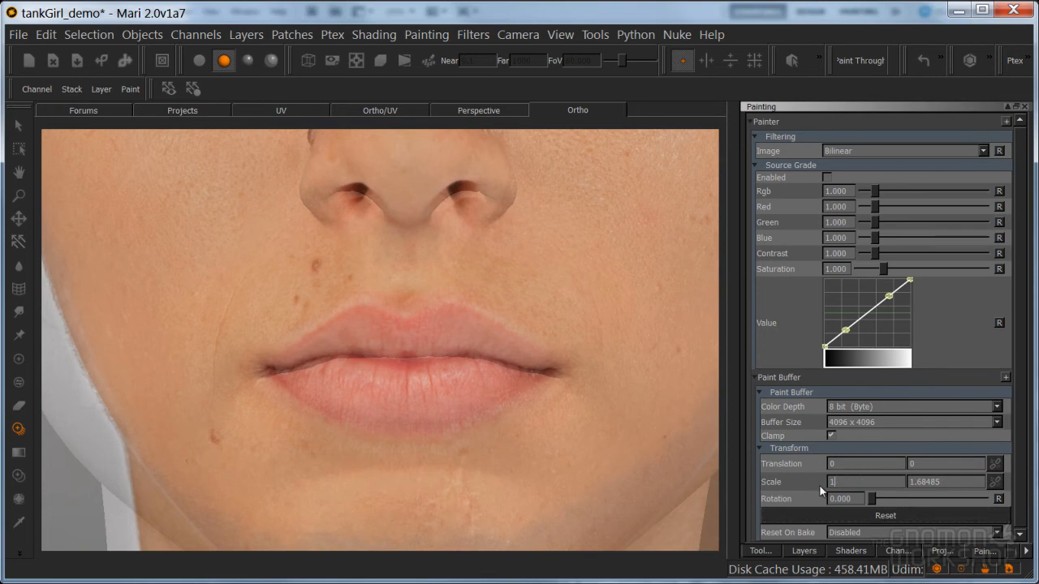
Set the paint buffer scale to 1.95 by 1 and hide the palettes
text(1.95)
key(Tab)
text(1)
key(Return)
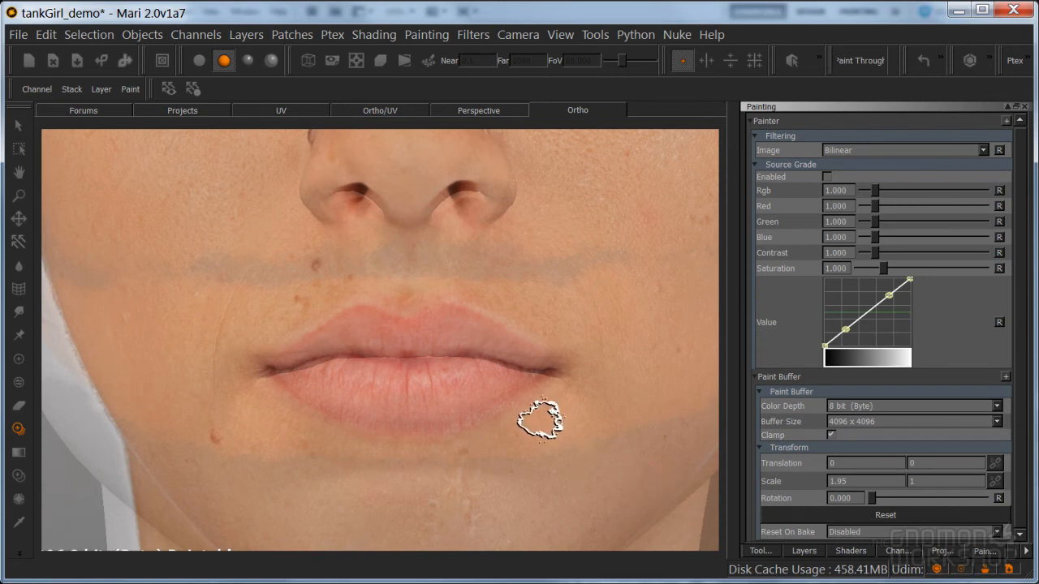
key(space)
click(595, 407)
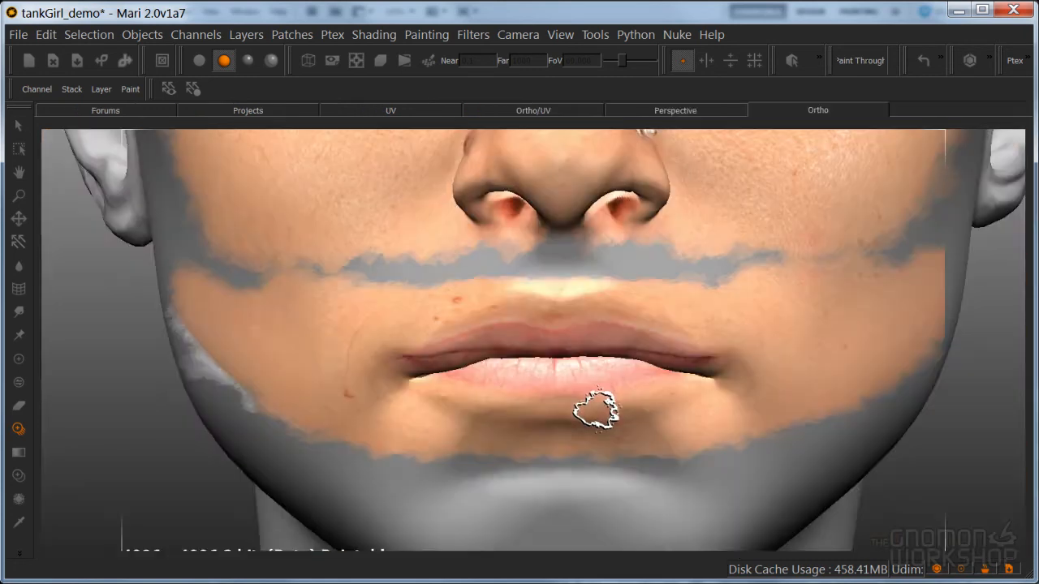
Undo the earlier mouth paint and paint the front photo through onto the lips, lower cheeks, chin and jaw
key(ctrl+z)
mouse_move(539, 329)
mouse_down()
mouse_move(526, 354)
mouse_move(544, 340)
mouse_move(495, 332)
mouse_move(599, 274)
mouse_move(533, 260)
mouse_move(604, 292)
mouse_move(706, 284)
mouse_move(738, 320)
mouse_move(839, 237)
mouse_move(876, 253)
mouse_move(906, 223)
mouse_move(908, 253)
mouse_up()
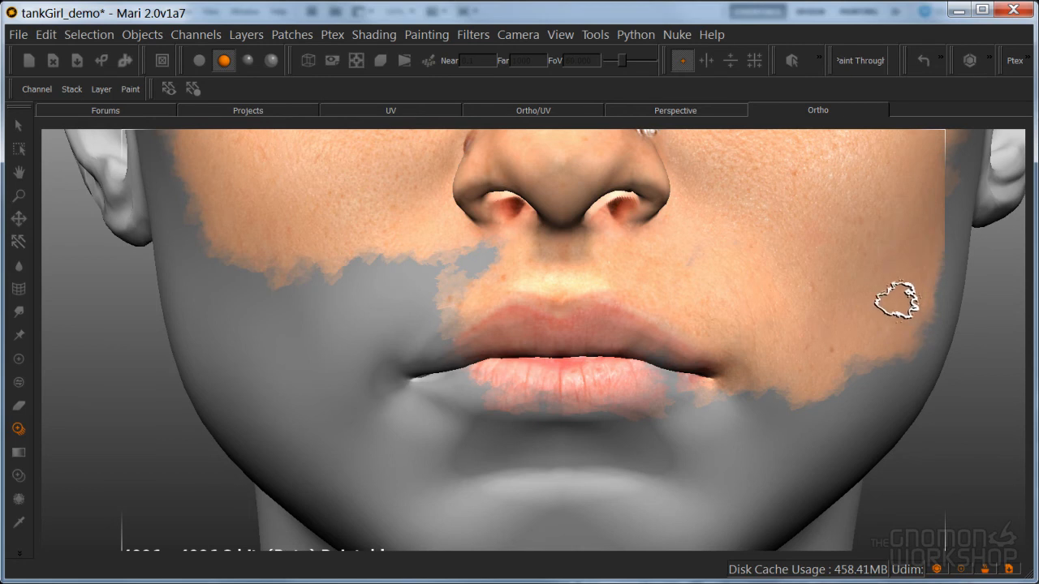
drag(901, 300, 674, 350)
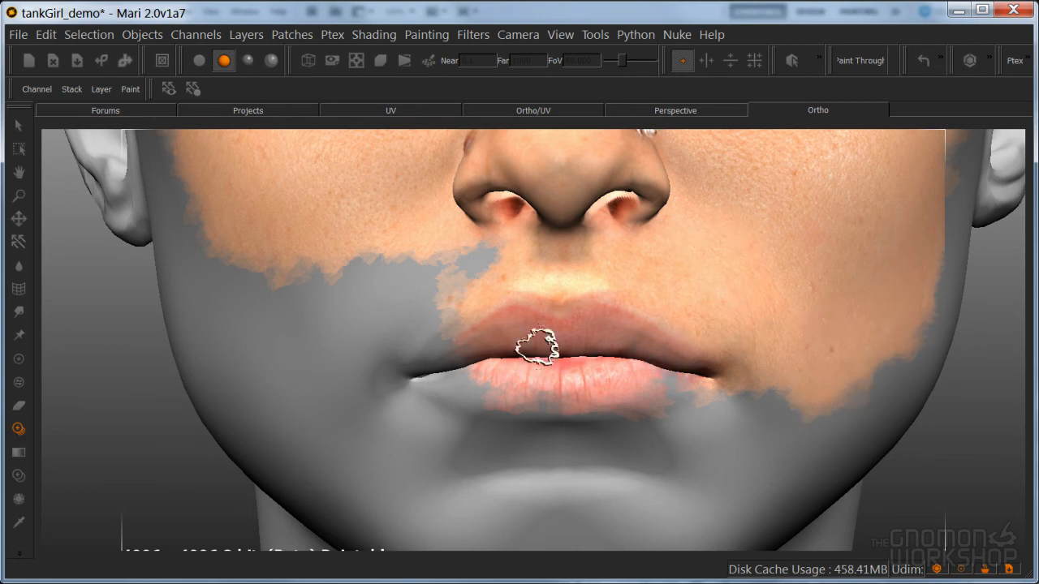
mouse_move(493, 261)
mouse_down()
mouse_move(394, 274)
mouse_move(376, 246)
mouse_move(280, 286)
mouse_move(336, 271)
mouse_move(262, 344)
mouse_move(250, 258)
mouse_up()
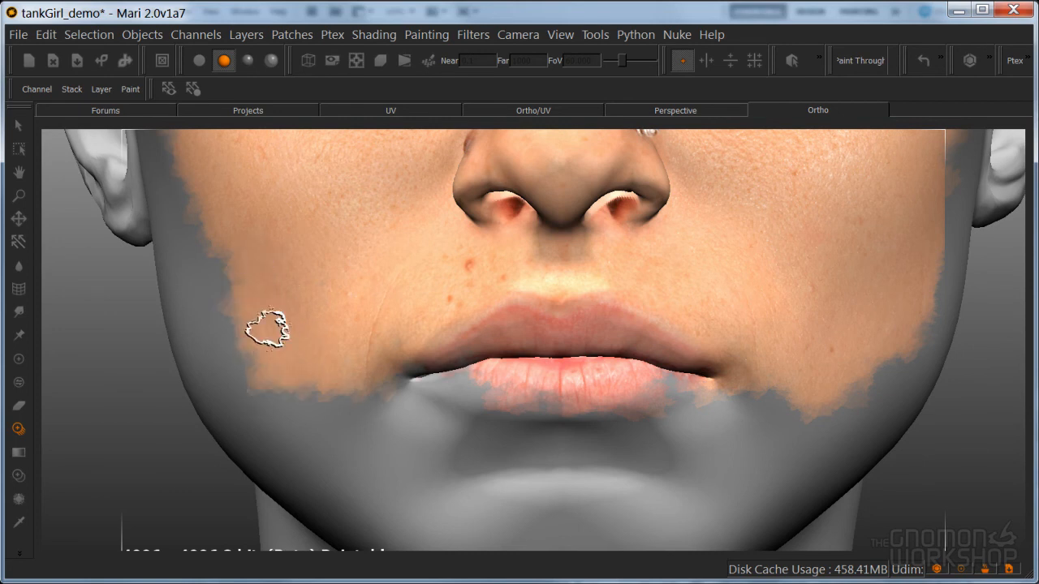
mouse_move(347, 355)
mouse_down()
mouse_move(527, 378)
mouse_move(433, 390)
mouse_move(758, 371)
mouse_move(747, 446)
mouse_move(626, 490)
mouse_move(875, 357)
mouse_move(801, 436)
mouse_move(568, 487)
mouse_move(429, 440)
mouse_move(464, 463)
mouse_move(297, 422)
mouse_move(255, 319)
mouse_move(295, 441)
mouse_move(341, 430)
mouse_move(425, 485)
mouse_move(491, 487)
mouse_up()
mouse_move(386, 459)
mouse_down()
mouse_move(476, 524)
mouse_move(631, 520)
mouse_move(772, 480)
mouse_move(588, 524)
mouse_move(824, 434)
mouse_up()
Place a Warp grid around the painted mouth and pull its upper points up to reshape the upper lip
click(18, 289)
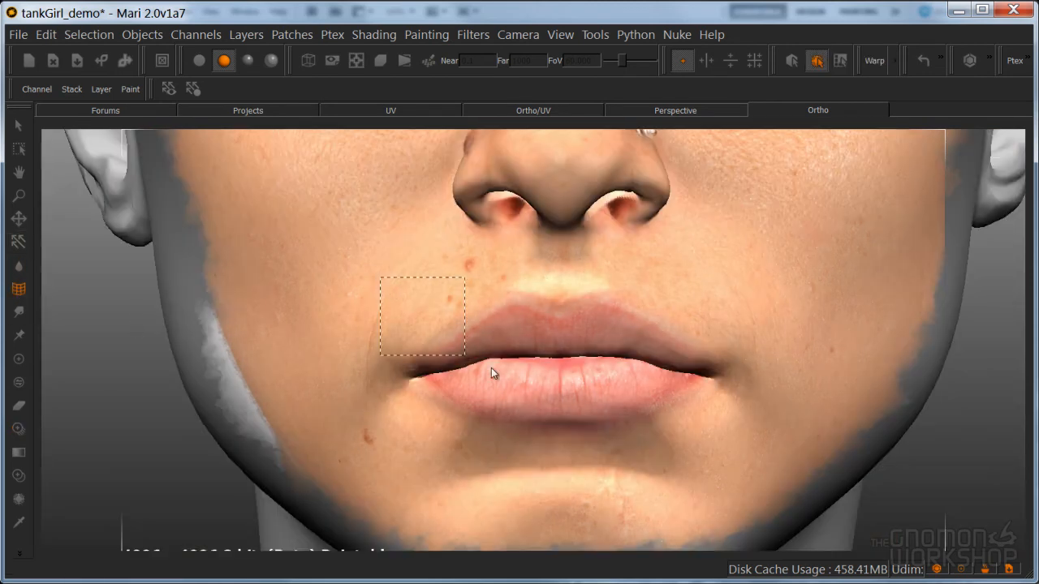
drag(724, 438, 736, 442)
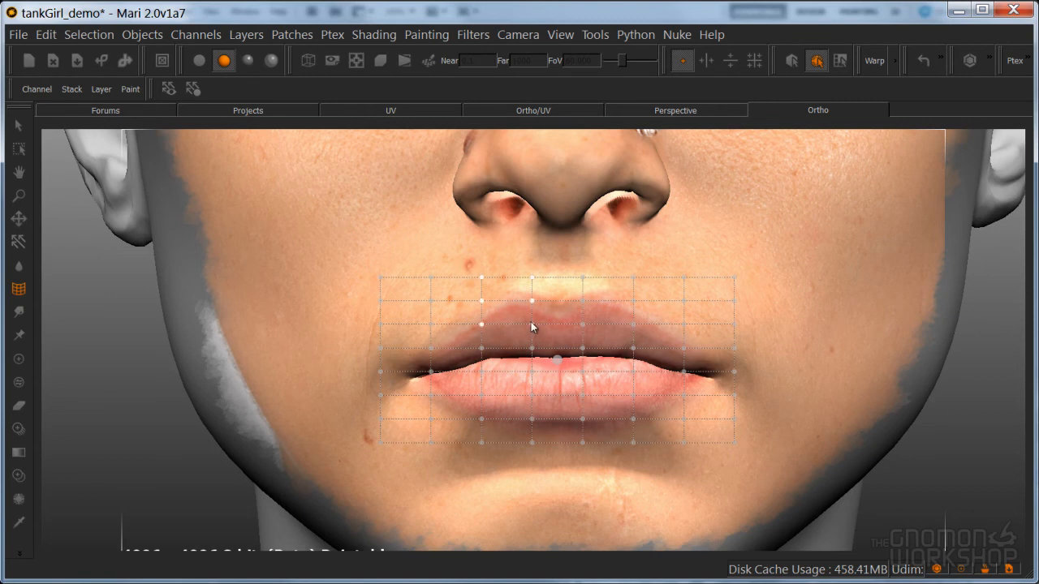
drag(533, 311, 533, 304)
drag(566, 250, 630, 328)
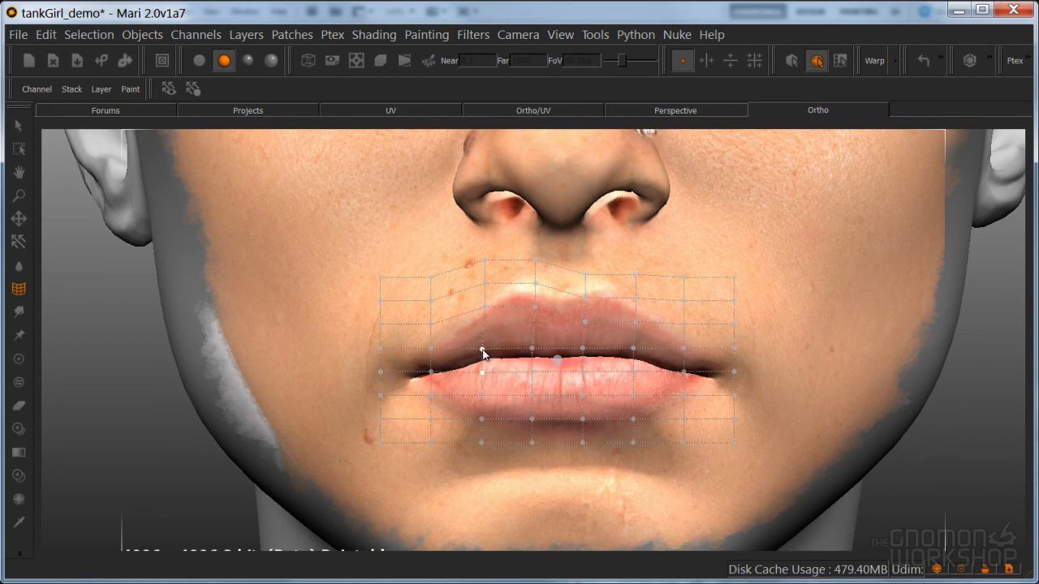
Warp the lip line and both mouth corners to fit the model, and raise the grid's lower edge beneath the lower lip
drag(485, 363, 488, 371)
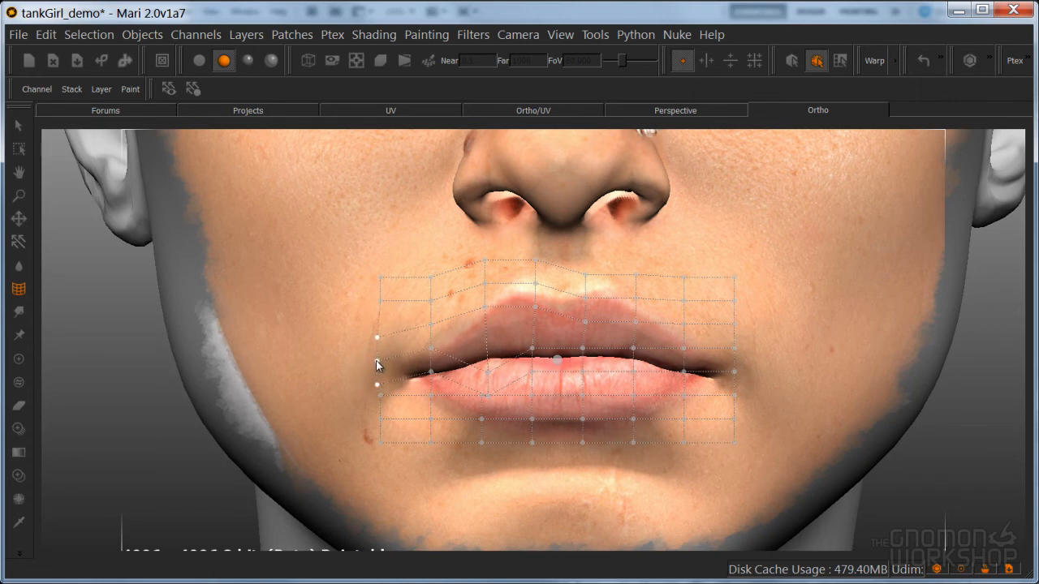
drag(411, 344, 445, 386)
shift+click(736, 367)
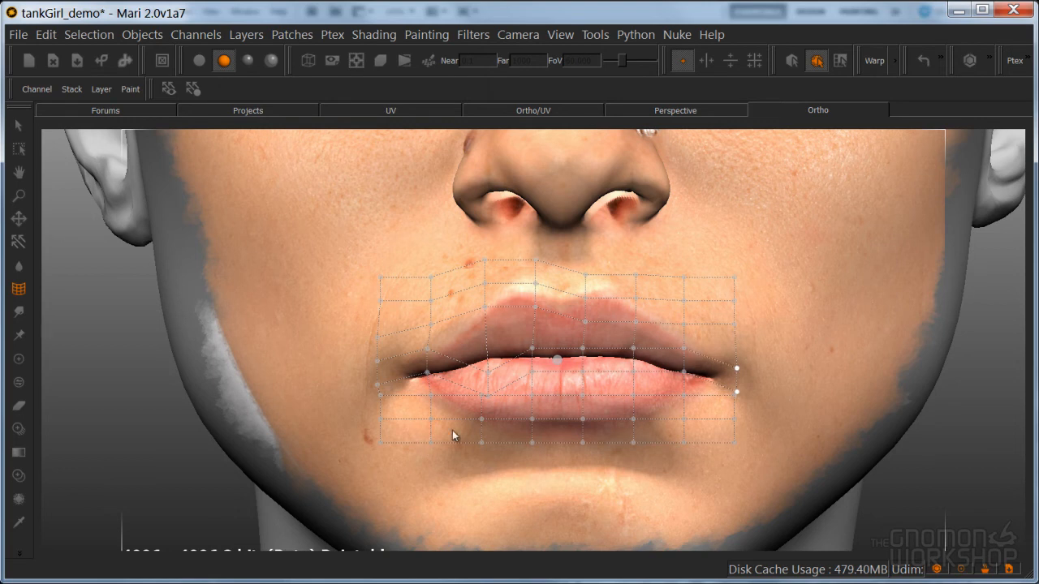
drag(584, 442, 583, 428)
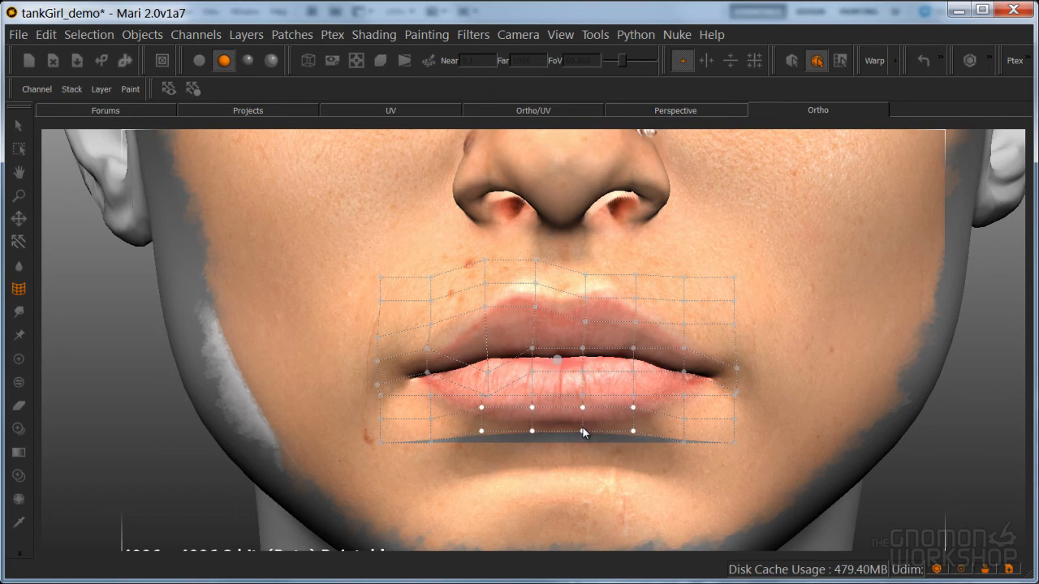
click(19, 125)
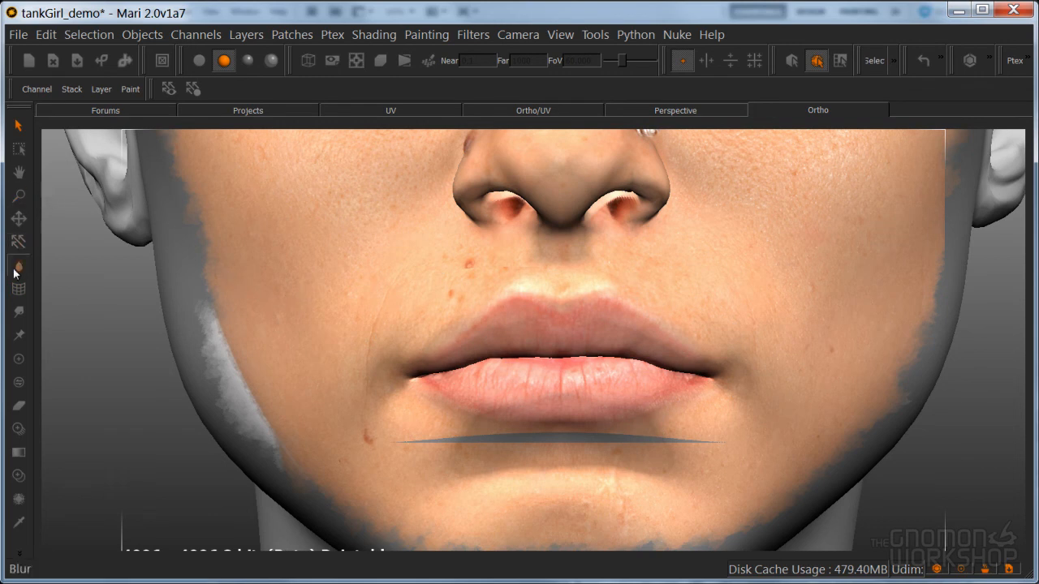
Refine the upper lip on the model's right side with a second Warp grid around the mouth
drag(696, 416, 727, 429)
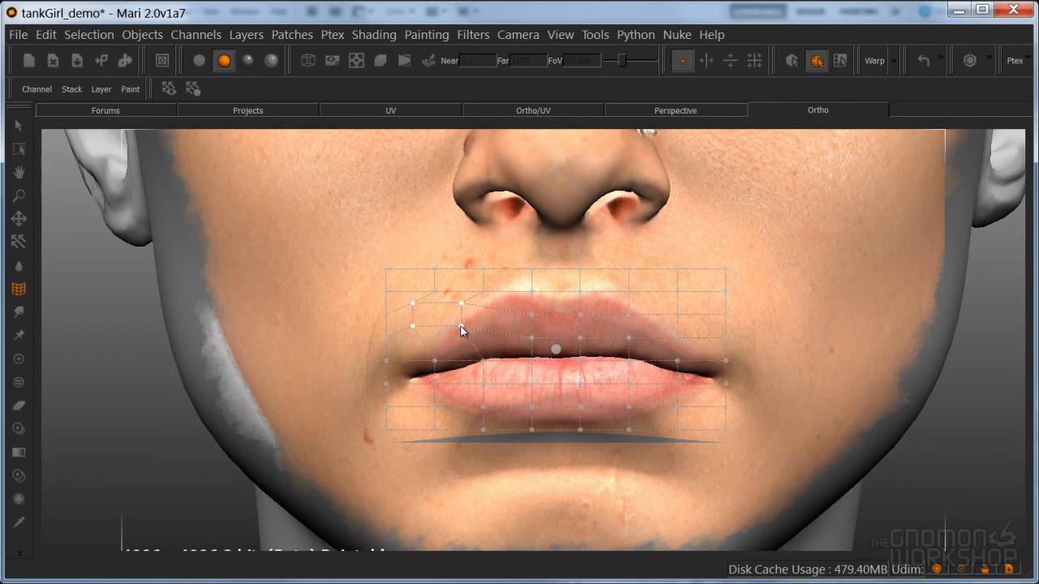
click(18, 125)
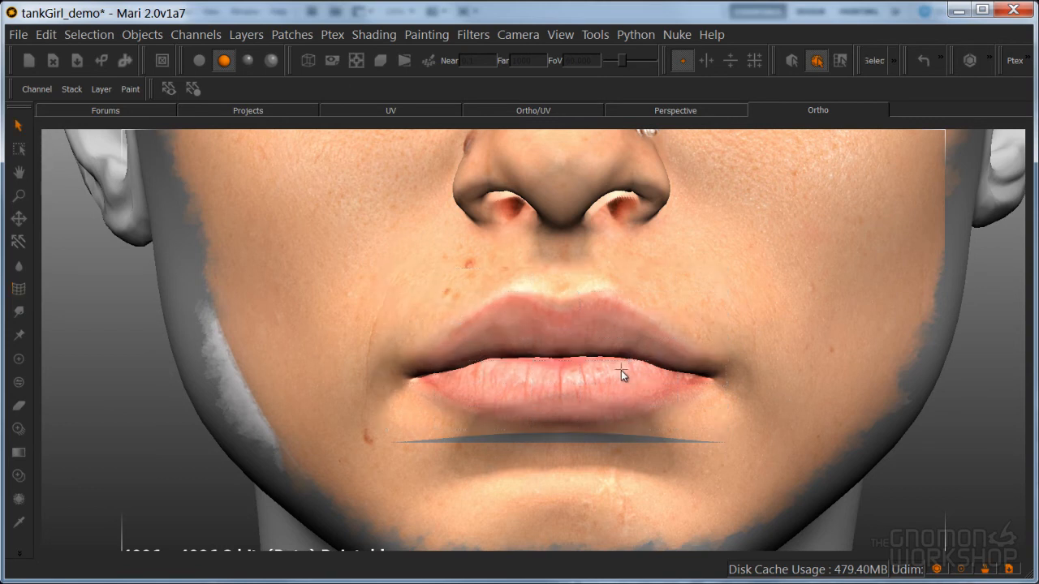
Paint the front photo through over the gap below the lower lip and across the chin
key(t)
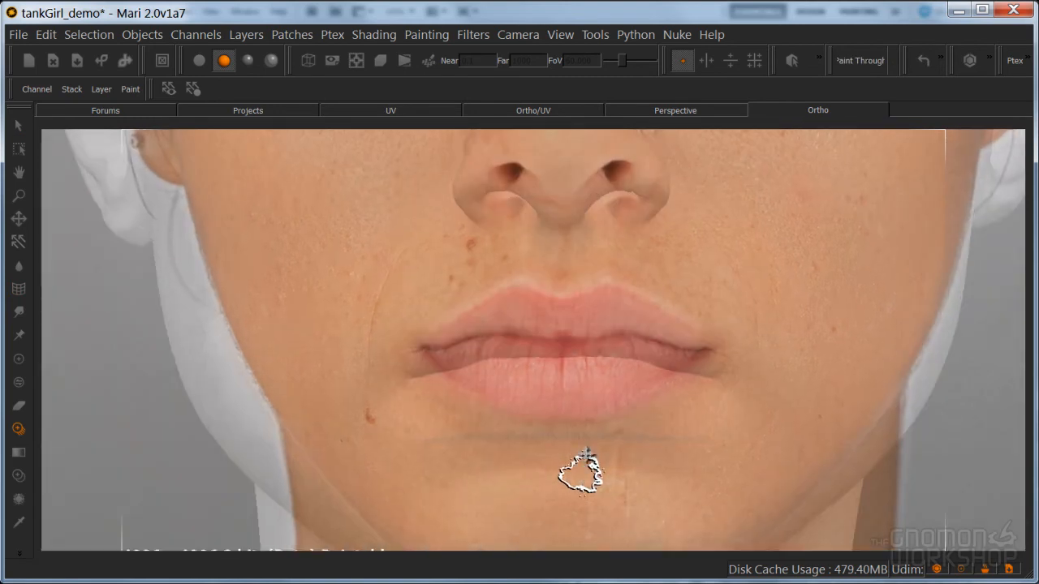
mouse_move(586, 446)
mouse_down()
mouse_move(629, 453)
mouse_move(696, 440)
mouse_move(568, 452)
mouse_move(561, 447)
mouse_move(583, 447)
mouse_move(454, 452)
mouse_move(545, 446)
mouse_move(398, 441)
mouse_move(550, 482)
mouse_move(611, 525)
mouse_up()
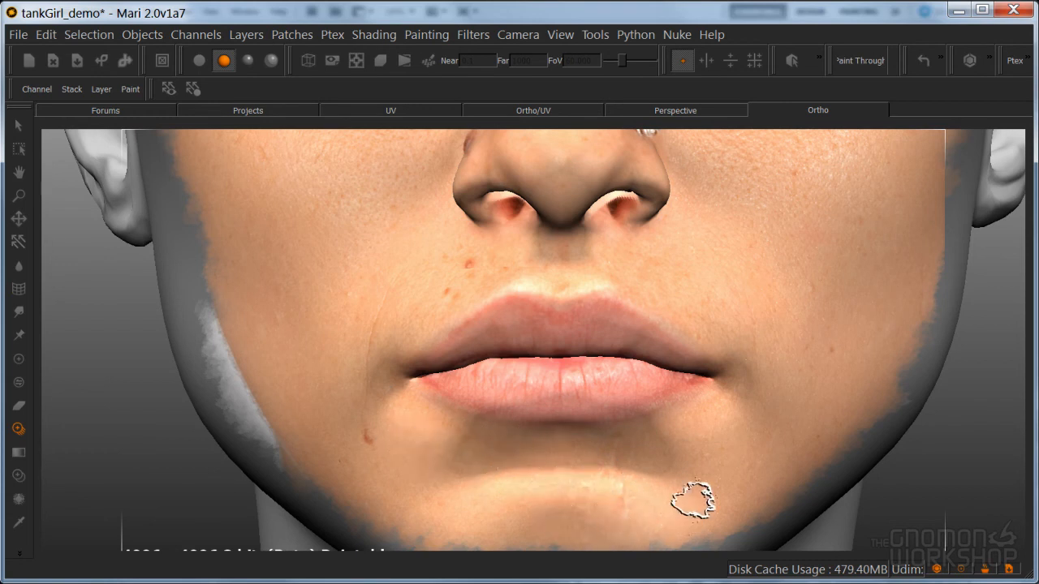
drag(673, 504, 690, 438)
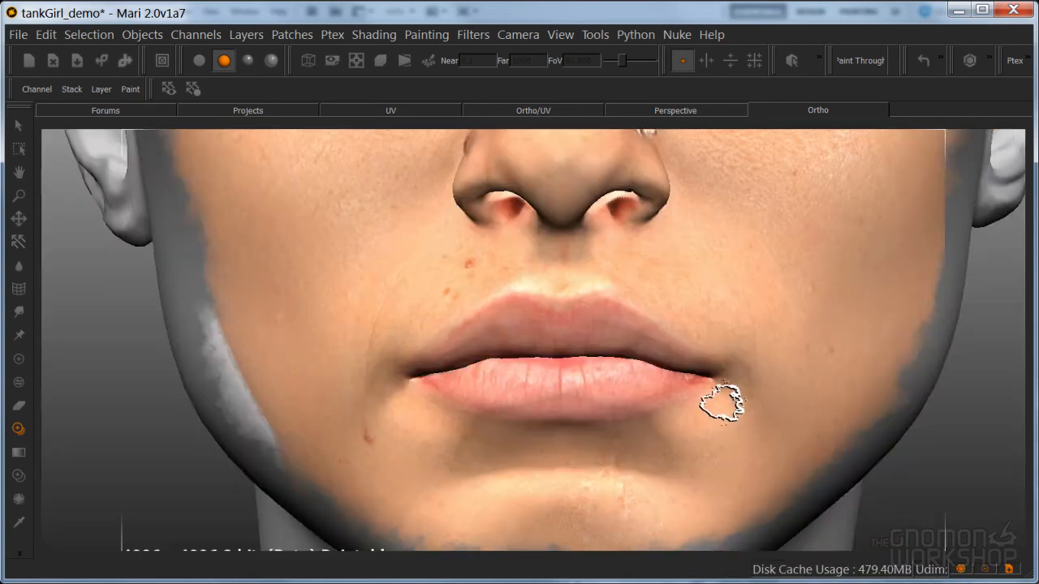
alt+right_drag(723, 401, 641, 501)
alt+middle_drag(640, 501, 644, 549)
alt+drag(644, 549, 540, 544)
alt+middle_drag(631, 436, 593, 419)
alt+drag(594, 419, 613, 434)
Inspect the painted face from both sides and below, first in flat and then in full lighting
click(199, 60)
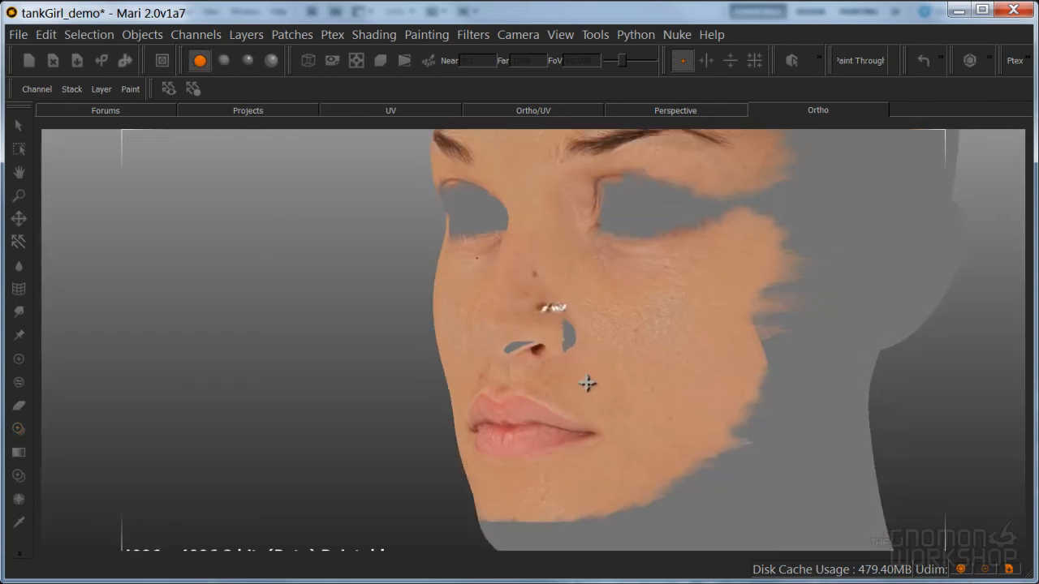
scroll(594, 365, up, 5)
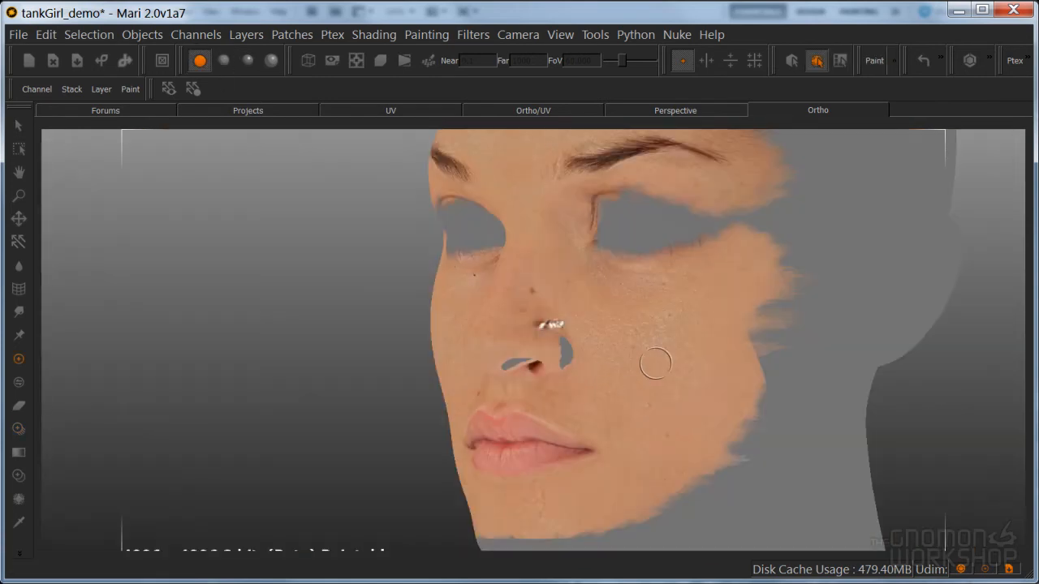
mouse_move(652, 364)
alt+mouse_down()
mouse_move(687, 378)
mouse_move(599, 343)
mouse_move(471, 358)
mouse_move(656, 382)
mouse_move(698, 376)
alt+mouse_up()
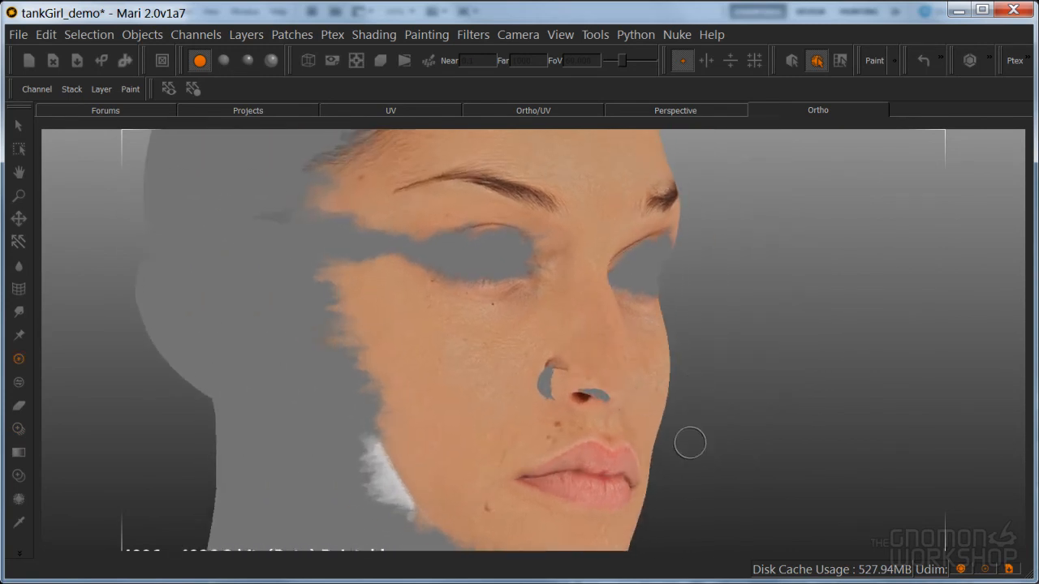
alt+drag(538, 333, 552, 440)
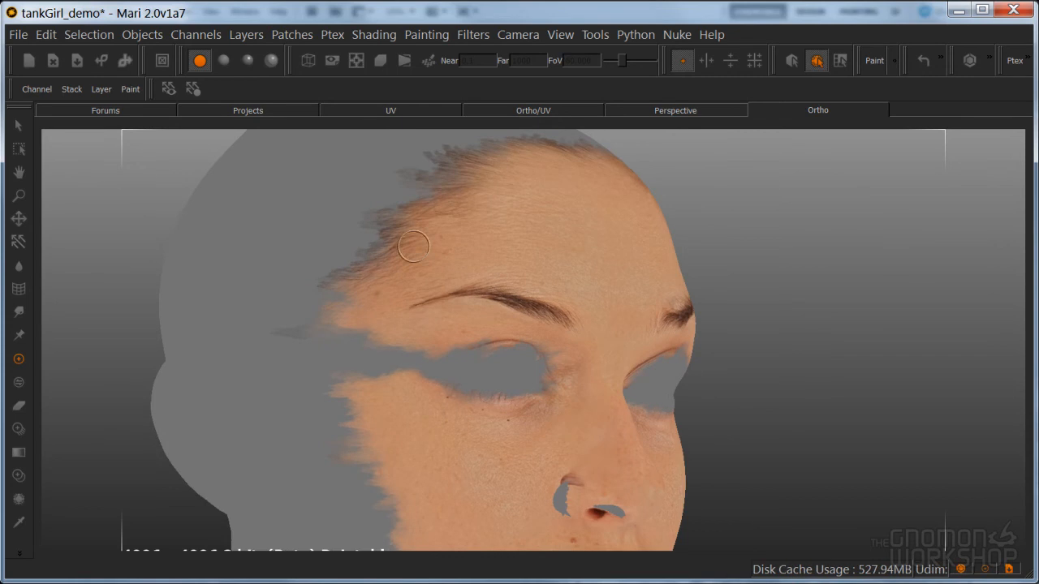
mouse_move(564, 343)
alt+mouse_down()
mouse_move(462, 337)
mouse_move(552, 344)
alt+mouse_up()
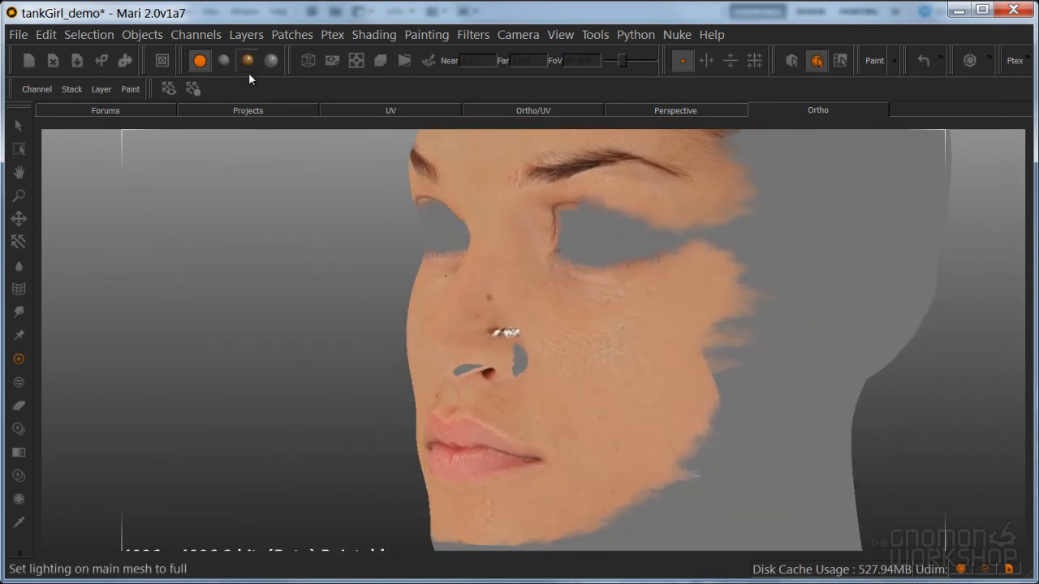
key(f)
alt+drag(601, 376, 619, 365)
alt+middle_drag(569, 385, 609, 379)
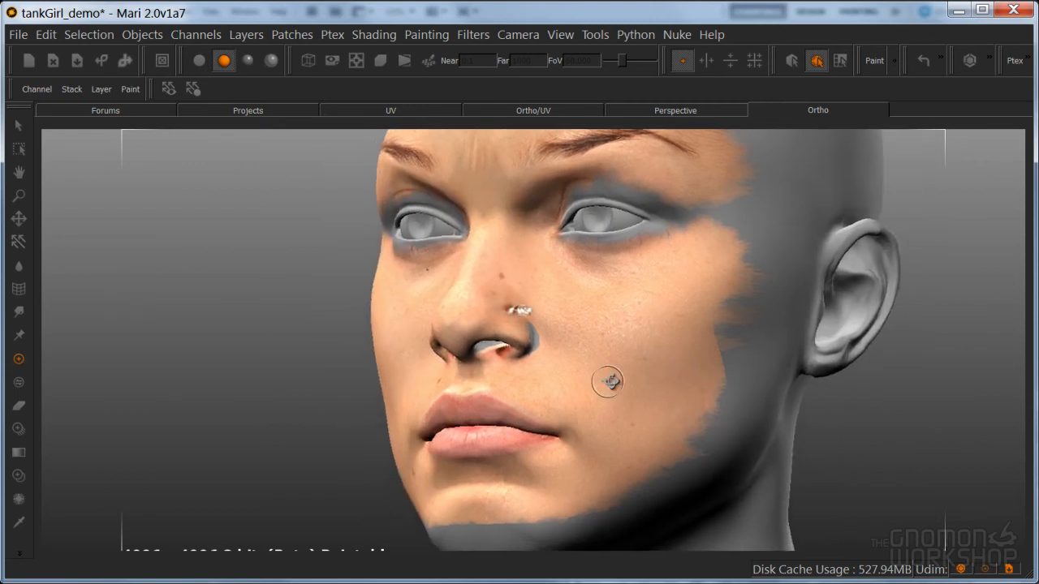
alt+drag(610, 378, 677, 319)
mouse_move(677, 320)
alt+right_down()
mouse_move(718, 296)
mouse_move(680, 354)
alt+right_up()
alt+middle_drag(681, 354, 648, 301)
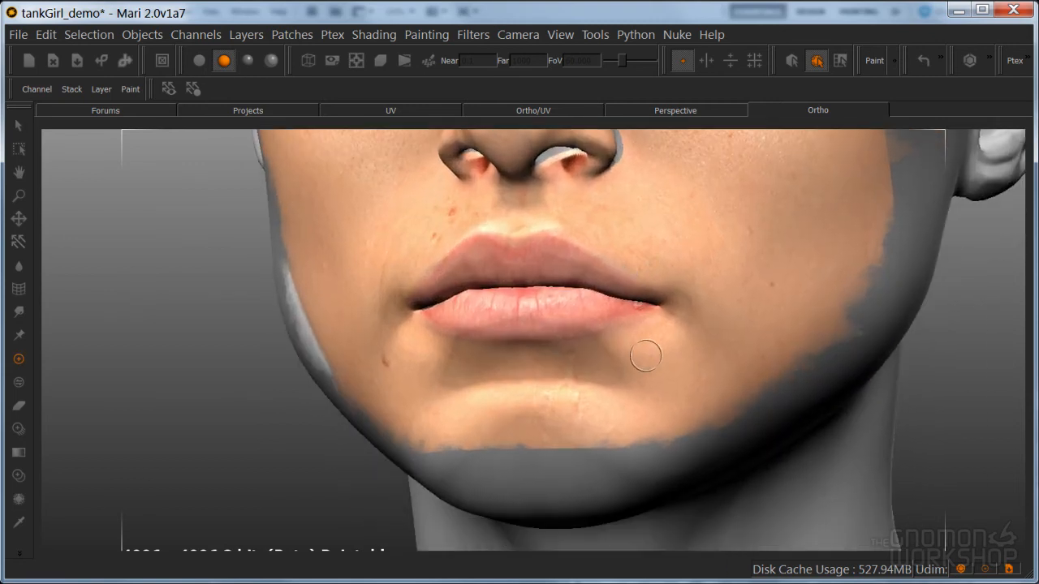
key(a)
alt+right_drag(635, 371, 691, 349)
alt+drag(641, 345, 629, 367)
alt+right_drag(661, 365, 696, 361)
alt+middle_drag(696, 361, 679, 293)
mouse_move(680, 294)
alt+right_down()
mouse_move(739, 306)
mouse_move(729, 328)
alt+right_up()
Align the front photo over the chin with the paint preview toggled, and paint it through on the chin's scarred area
key(g)
mouse_move(629, 466)
shift+middle_down()
mouse_move(652, 333)
mouse_move(626, 355)
shift+middle_up()
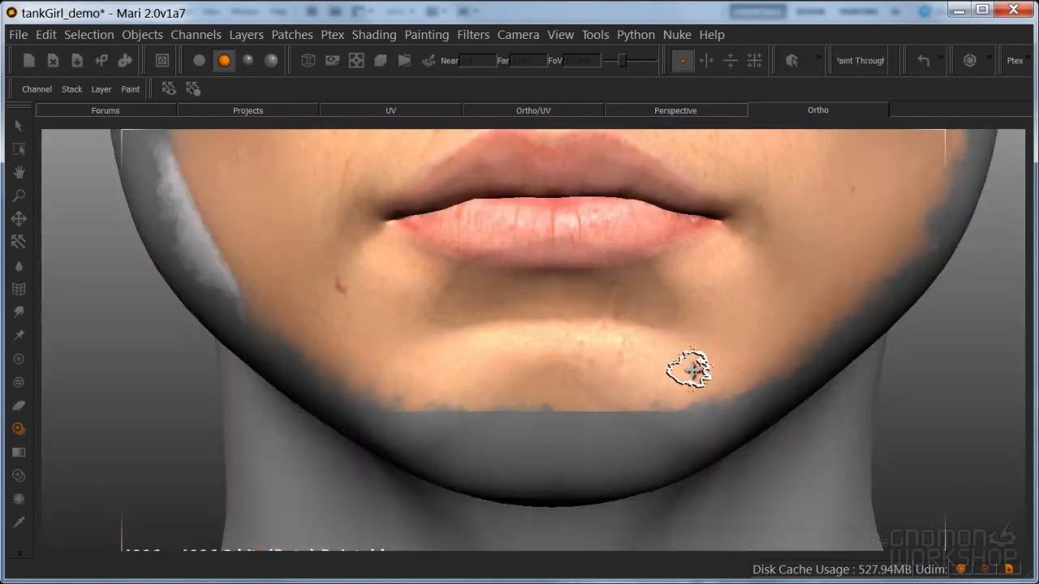
mouse_move(675, 388)
shift+middle_down()
mouse_move(666, 366)
mouse_move(689, 366)
mouse_move(670, 358)
mouse_move(664, 367)
shift+middle_up()
key(apostrophe)
key(apostrophe)
key(apostrophe)
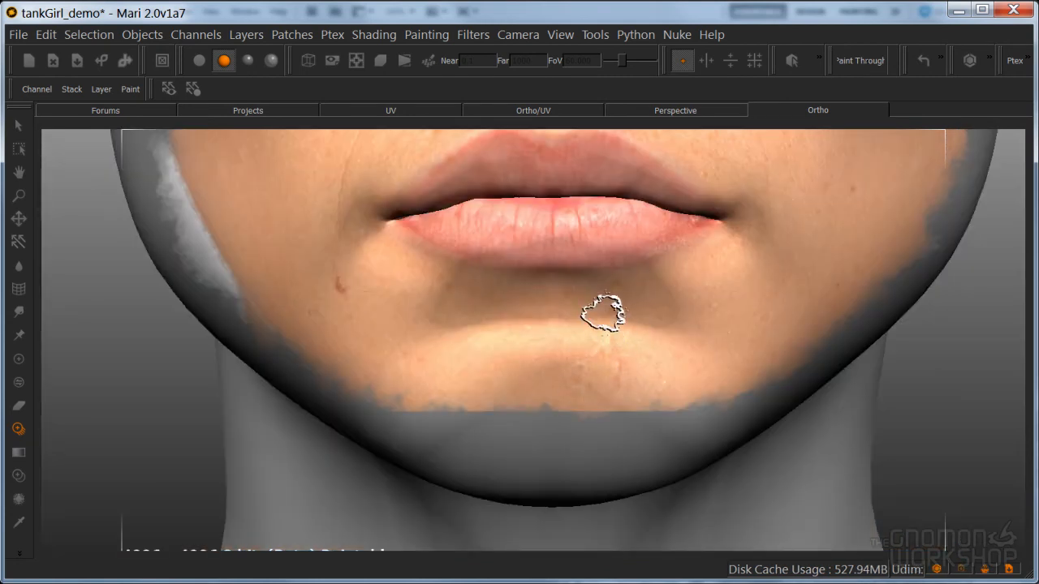
key(apostrophe)
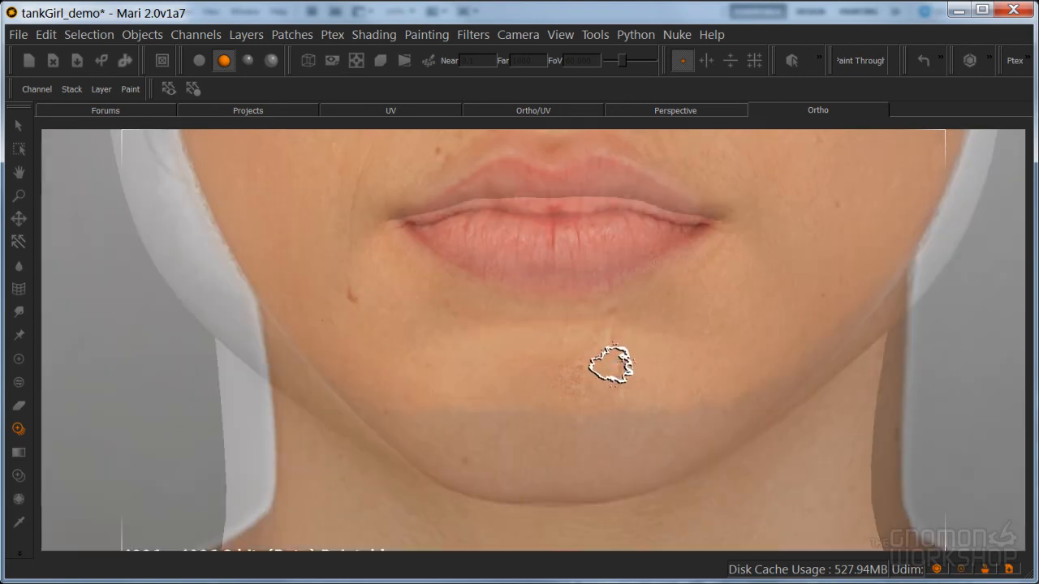
key(apostrophe)
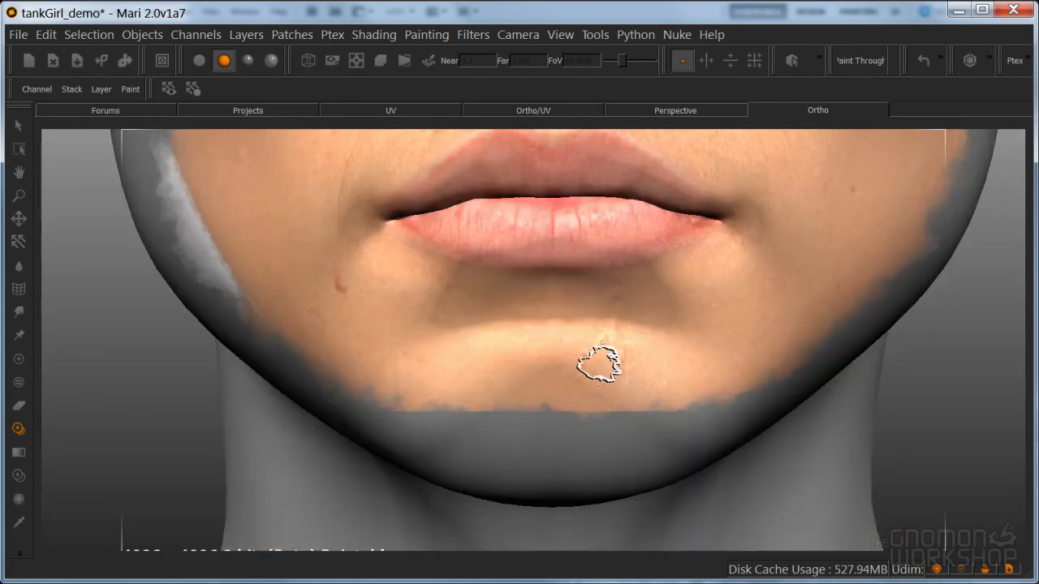
Raise the front photo slightly over the chin and paint it through onto the centre of the lower chin
key(apostrophe)
key(apostrophe)
key(apostrophe)
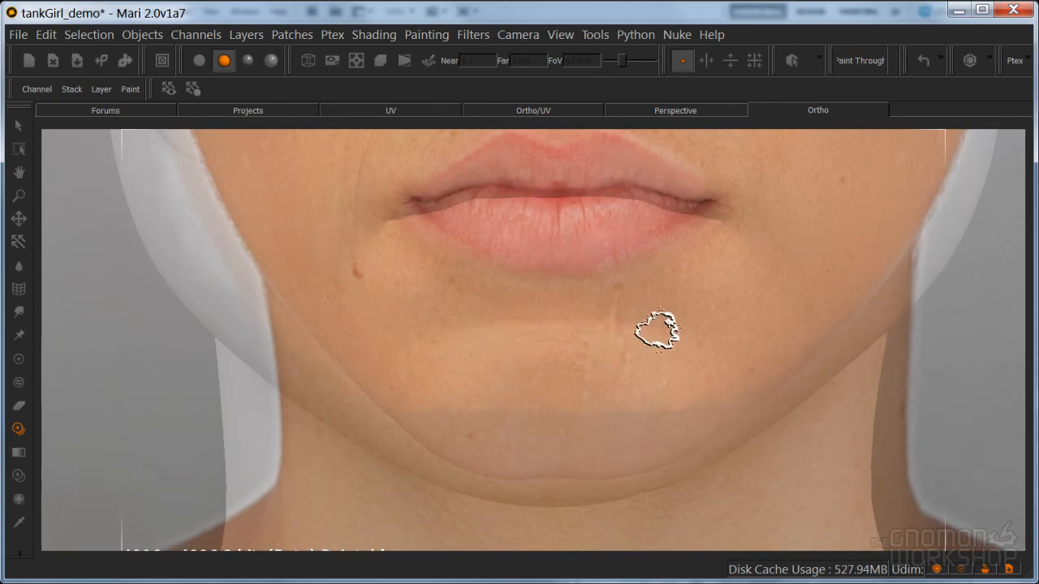
key(apostrophe)
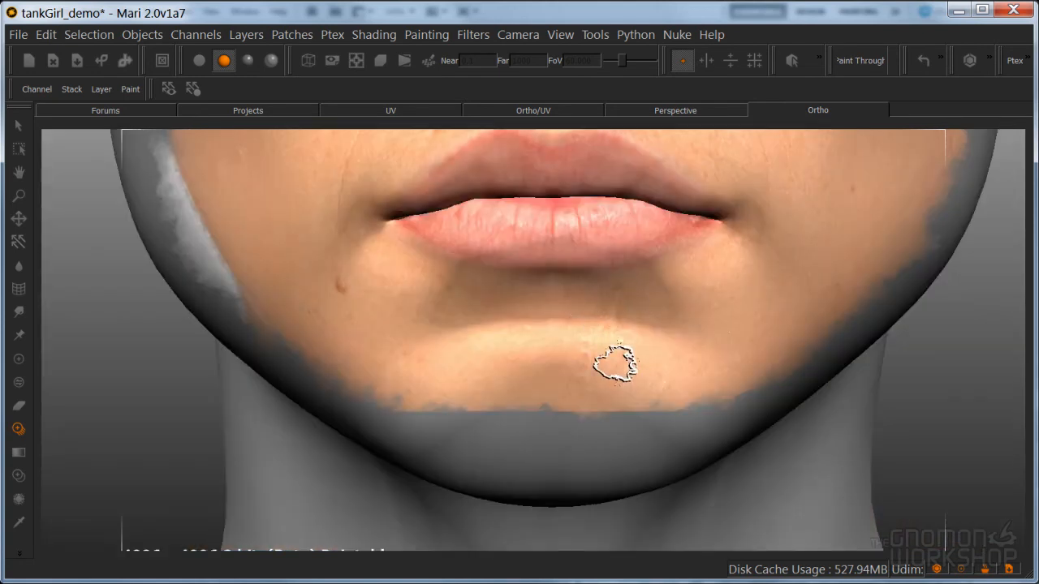
key(apostrophe)
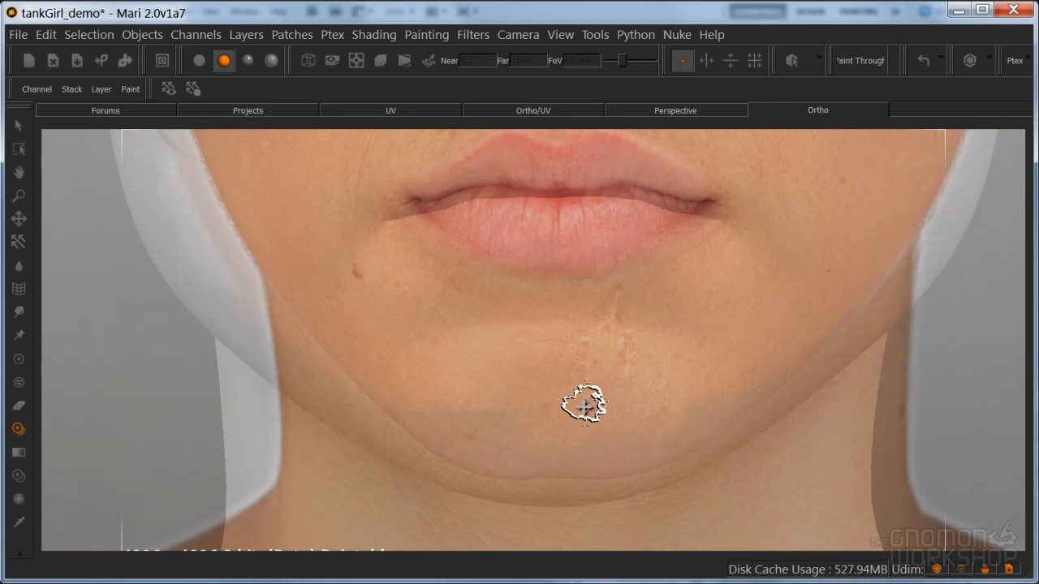
key(apostrophe)
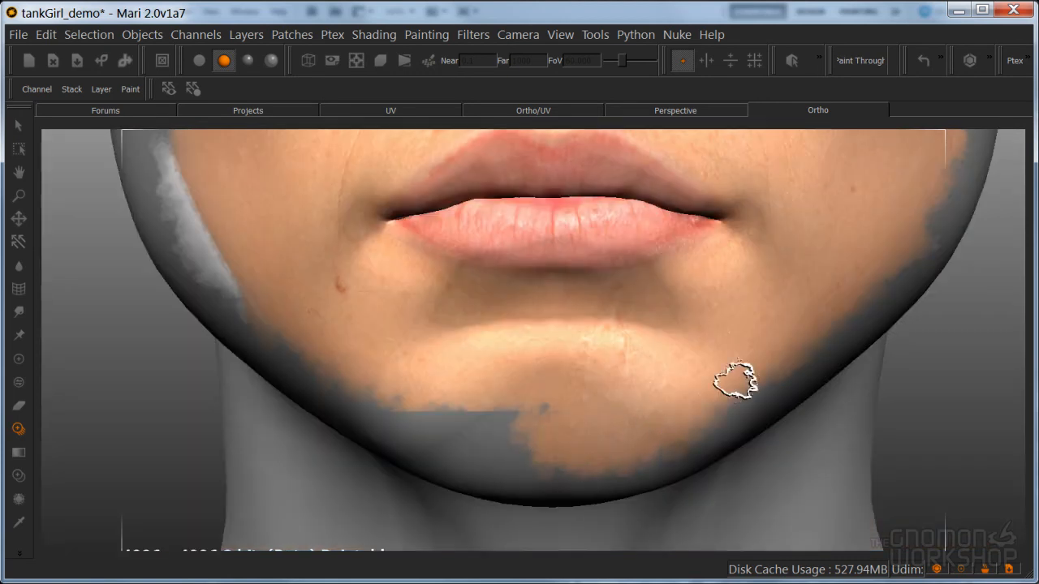
Paint the photo through along the rest of the chin and the jawline on both sides, and bake the paint
mouse_move(661, 438)
mouse_down()
mouse_move(598, 471)
mouse_move(436, 434)
mouse_move(501, 425)
mouse_move(380, 417)
mouse_move(487, 418)
mouse_move(511, 429)
mouse_move(480, 463)
mouse_move(325, 374)
mouse_up()
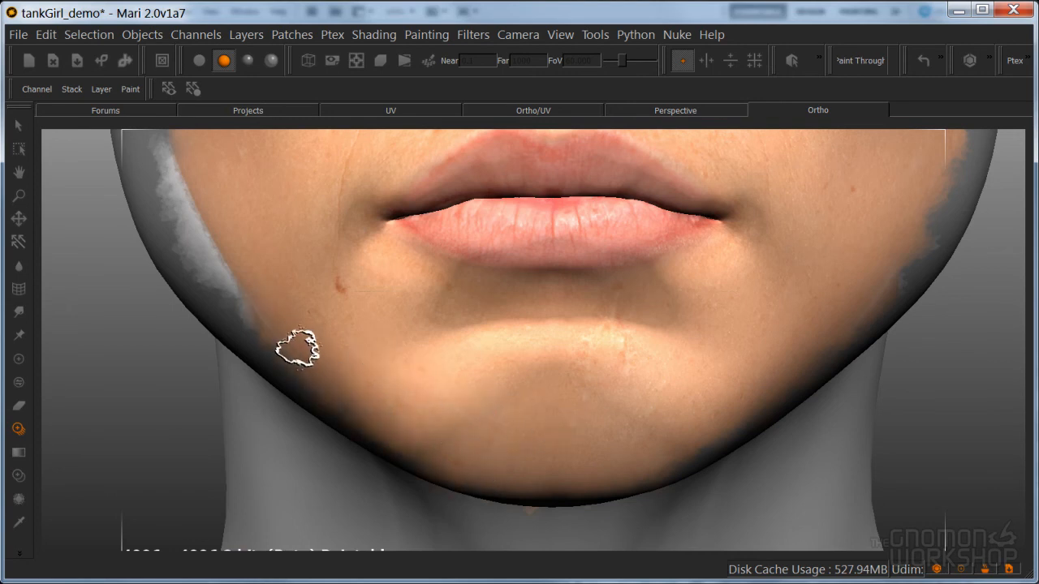
shift+drag(301, 224, 371, 224)
mouse_move(348, 305)
shift+mouse_down()
mouse_move(298, 294)
mouse_move(239, 305)
shift+mouse_up()
mouse_move(321, 396)
mouse_down()
mouse_move(234, 297)
mouse_move(170, 197)
mouse_move(182, 202)
mouse_move(178, 155)
mouse_move(212, 289)
mouse_move(302, 382)
mouse_up()
mouse_move(641, 348)
shift+mouse_down()
mouse_move(778, 367)
mouse_move(659, 427)
mouse_move(621, 430)
shift+mouse_up()
shift+drag(645, 253, 731, 313)
shift+drag(781, 350, 760, 344)
mouse_move(909, 262)
mouse_down()
mouse_move(931, 225)
mouse_move(882, 308)
mouse_move(826, 356)
mouse_move(906, 256)
mouse_move(860, 330)
mouse_move(748, 430)
mouse_up()
shift+drag(827, 443, 787, 403)
mouse_move(788, 403)
mouse_down()
mouse_move(678, 458)
mouse_move(687, 458)
mouse_up()
key(b)
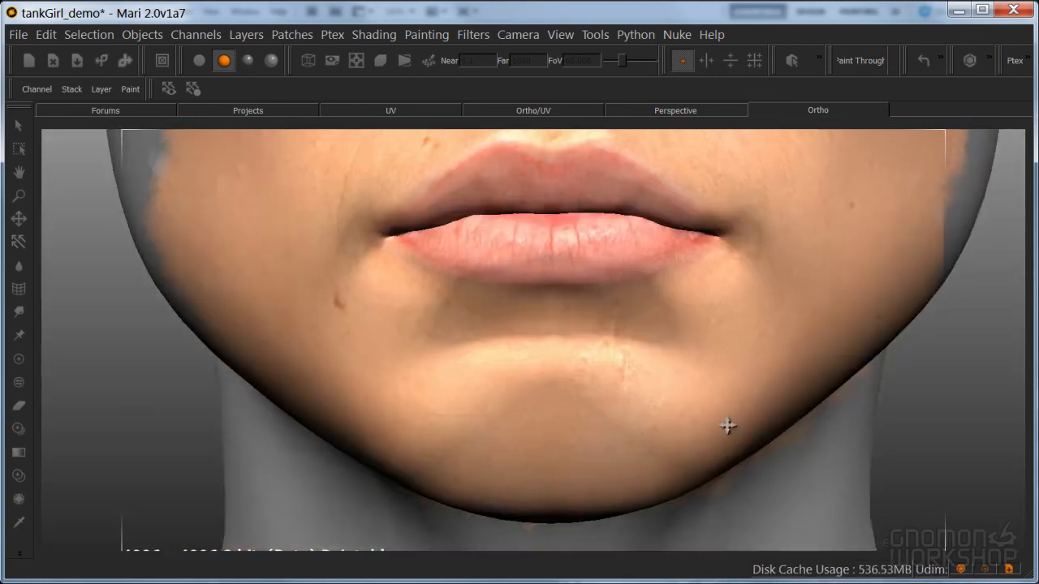
Frame the eye area and move and scale the front photo to align its eye with the model's left eye
scroll(728, 422, down, 5)
scroll(649, 418, down, 3)
alt+drag(659, 441, 681, 433)
alt+middle_drag(682, 433, 688, 452)
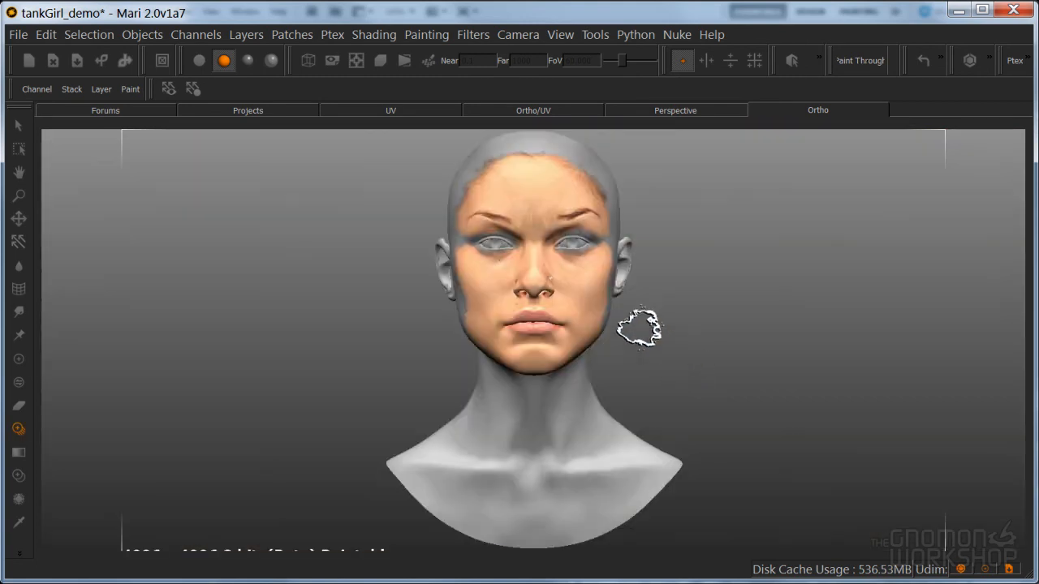
scroll(738, 360, up, 3)
scroll(649, 375, up, 6)
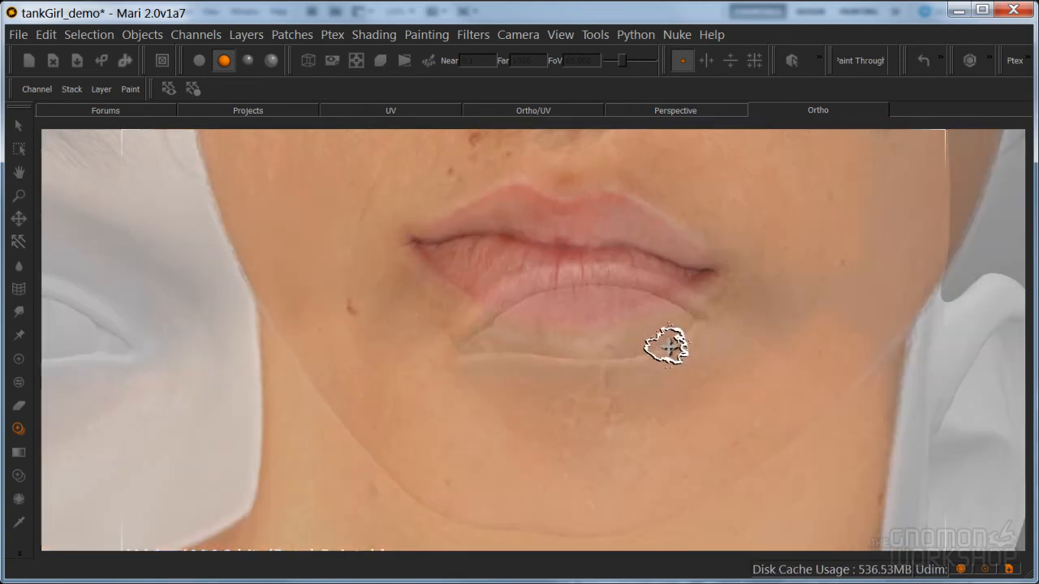
alt+middle_drag(673, 343, 584, 435)
scroll(603, 425, up, 1)
mouse_move(660, 319)
shift+mouse_down()
mouse_move(596, 471)
mouse_move(624, 420)
shift+mouse_up()
shift+drag(642, 357, 618, 427)
mouse_move(700, 348)
ctrl+mouse_down()
mouse_move(658, 334)
mouse_move(659, 374)
mouse_move(696, 354)
mouse_move(677, 361)
mouse_move(687, 397)
mouse_move(658, 381)
mouse_move(679, 381)
ctrl+mouse_up()
shift+drag(656, 385, 672, 376)
shift+drag(695, 362, 684, 372)
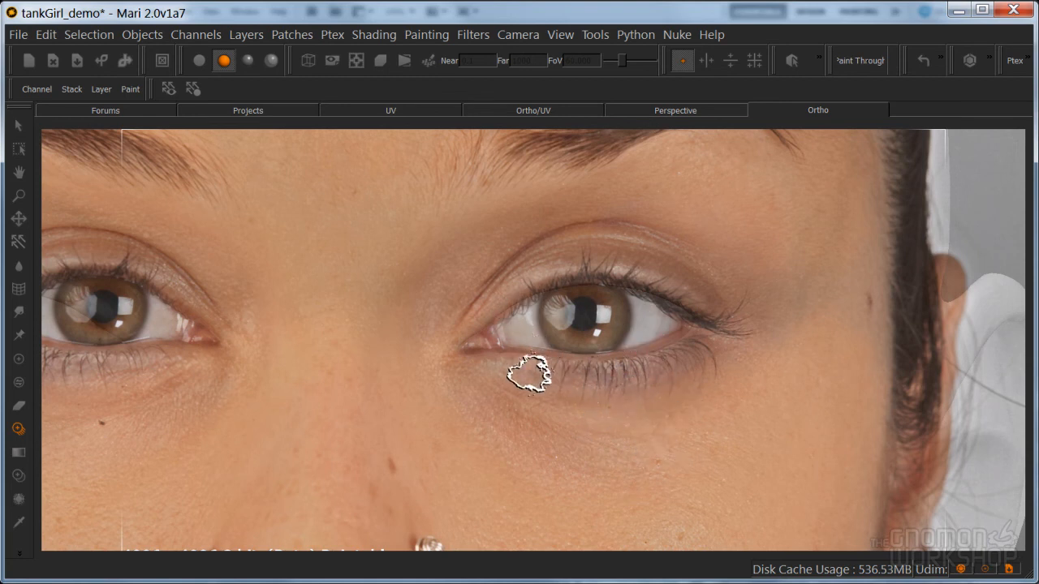
Select the left eyeball geometry and lock it against painting
mouse_move(526, 372)
mouse_down()
mouse_move(599, 394)
mouse_move(578, 387)
mouse_up()
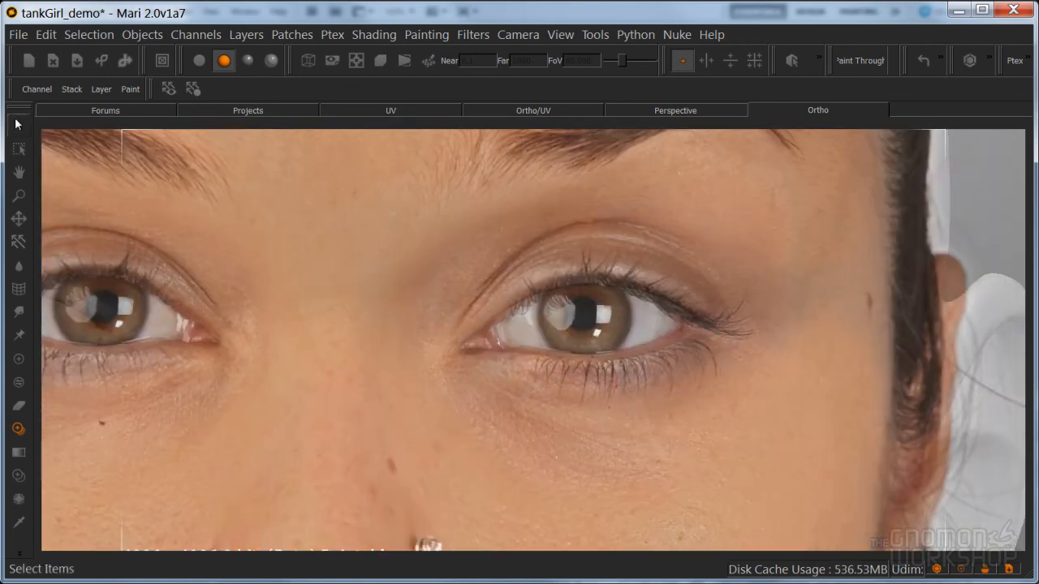
click(17, 124)
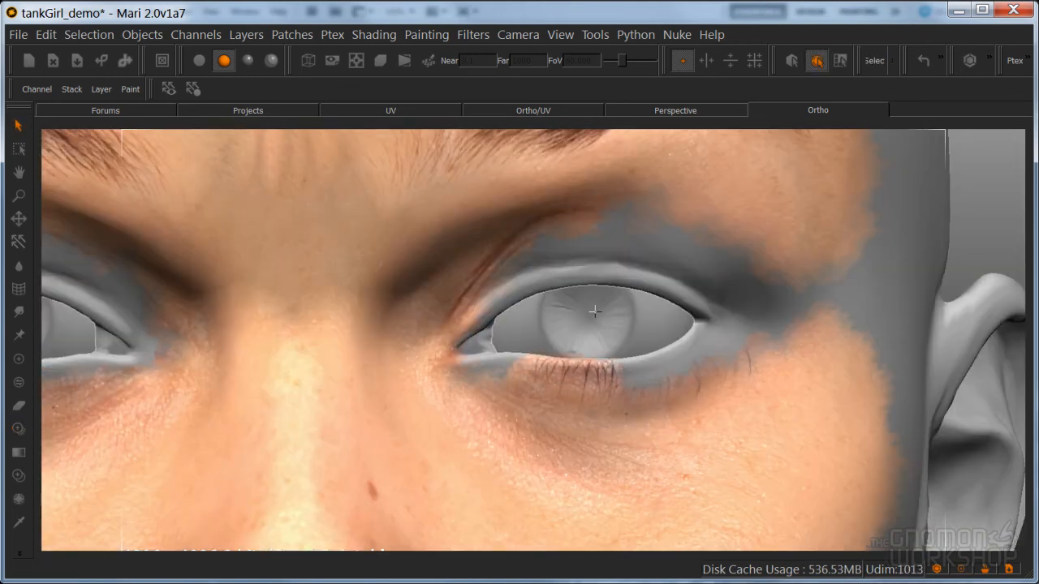
right_click(579, 309)
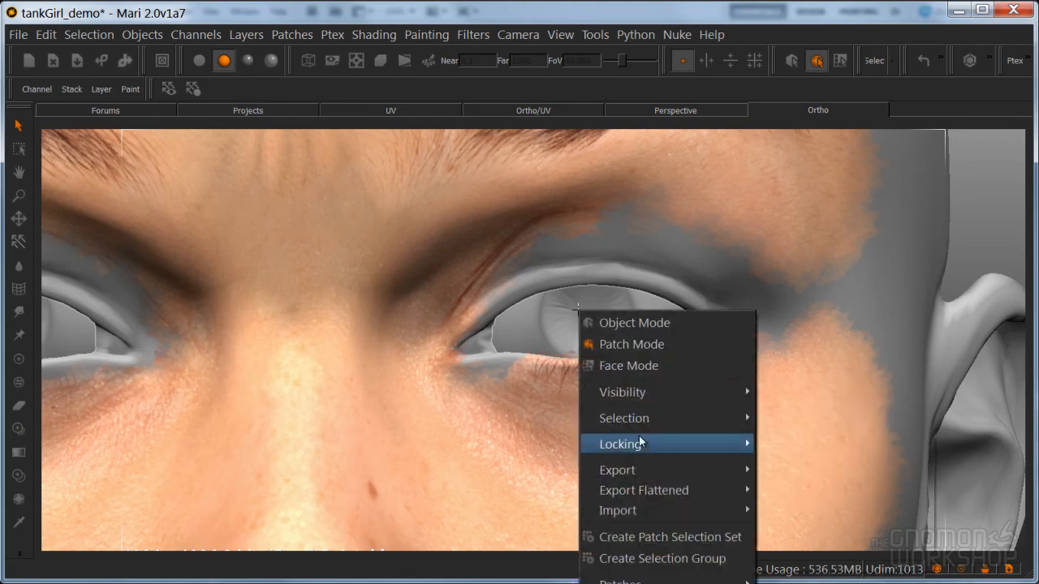
mouse_move(667, 445)
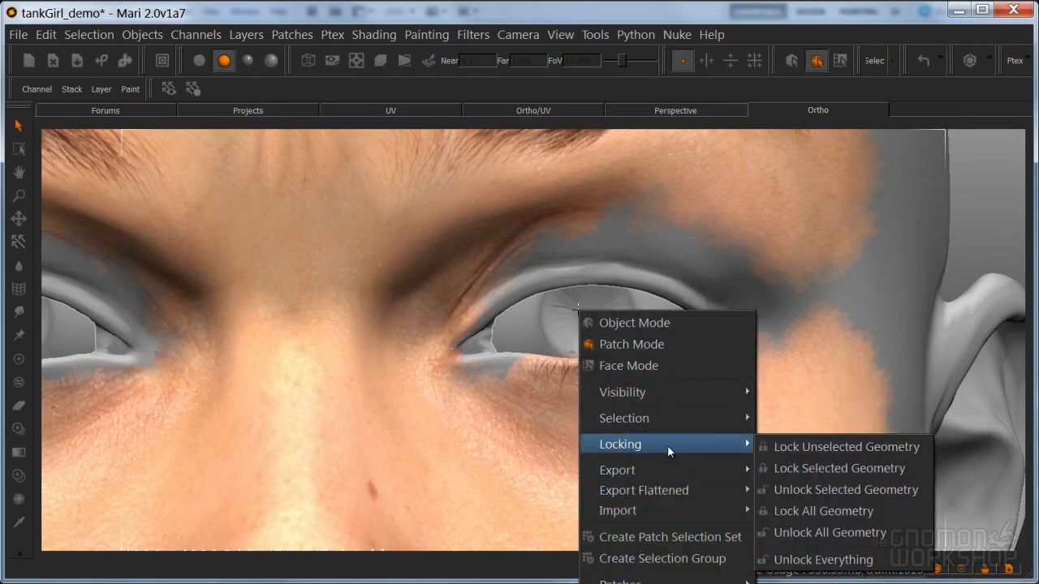
click(834, 465)
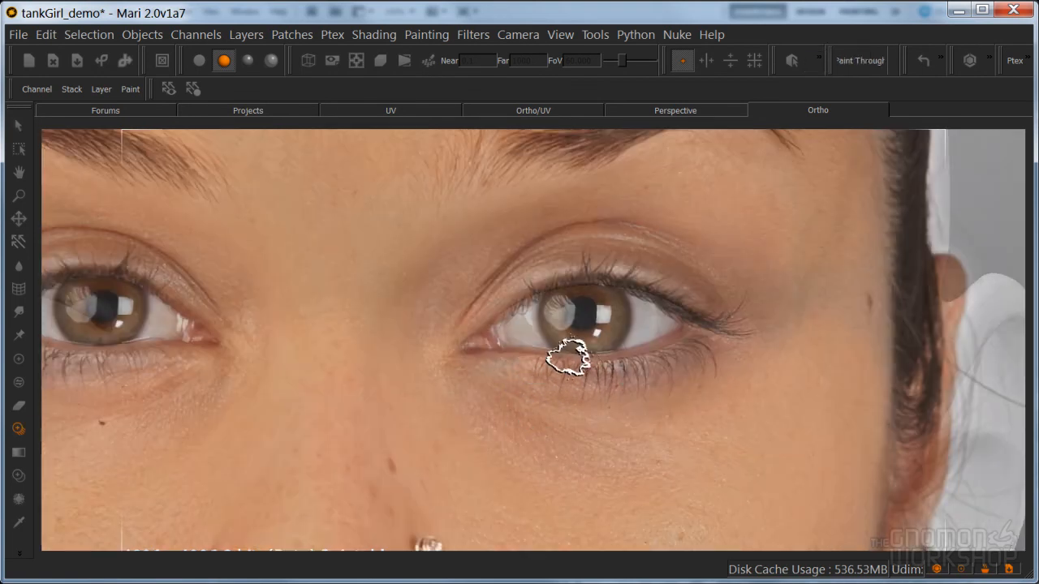
Paint the front photo through along the left eye's lower lid, lashes, outer corner and under-eye skin
mouse_move(541, 382)
mouse_down()
mouse_move(464, 371)
mouse_move(481, 356)
mouse_move(469, 347)
mouse_move(475, 325)
mouse_move(544, 299)
mouse_move(661, 353)
mouse_move(531, 394)
mouse_move(495, 362)
mouse_move(615, 382)
mouse_move(675, 359)
mouse_move(692, 374)
mouse_move(730, 371)
mouse_up()
mouse_move(763, 302)
mouse_down()
mouse_move(831, 308)
mouse_move(817, 309)
mouse_move(840, 325)
mouse_move(837, 280)
mouse_move(779, 301)
mouse_up()
drag(755, 270, 747, 303)
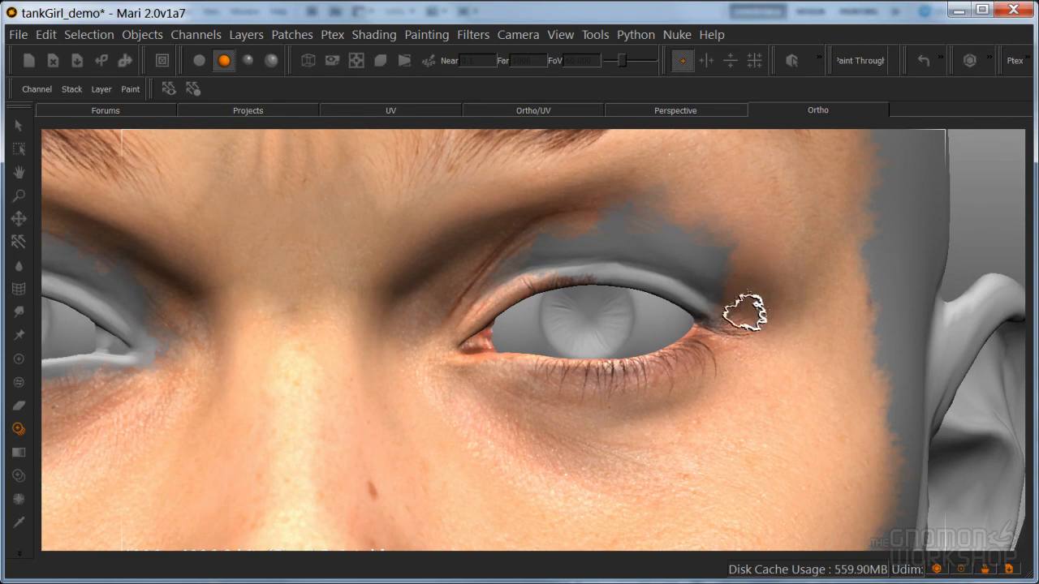
mouse_move(745, 397)
mouse_down()
mouse_move(690, 420)
mouse_move(512, 423)
mouse_move(557, 431)
mouse_move(463, 393)
mouse_up()
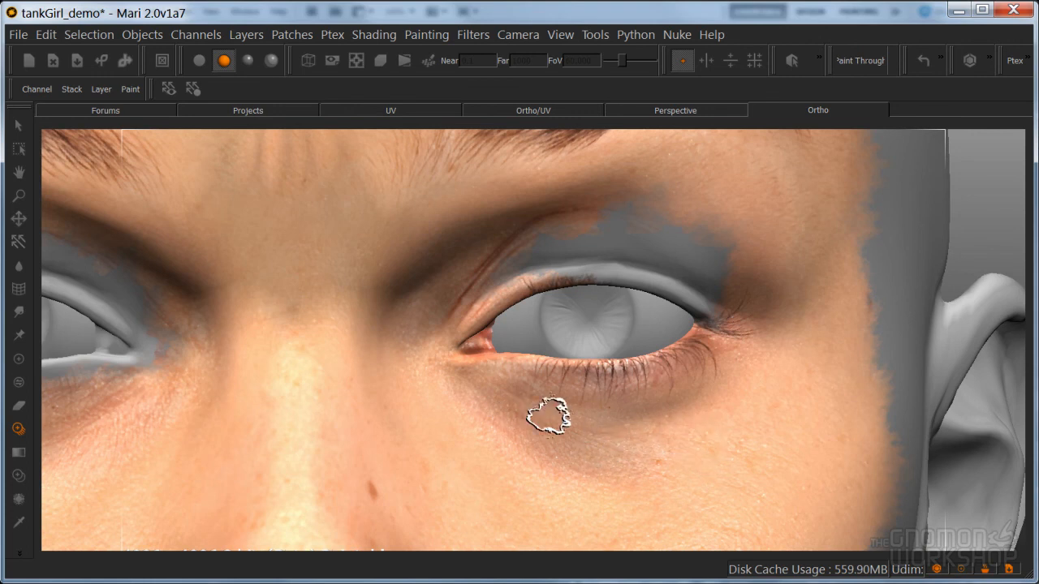
Paint the photo through over the left upper eyelid and its crease, checking alignment with the paint preview toggled
key(apostrophe)
key(apostrophe)
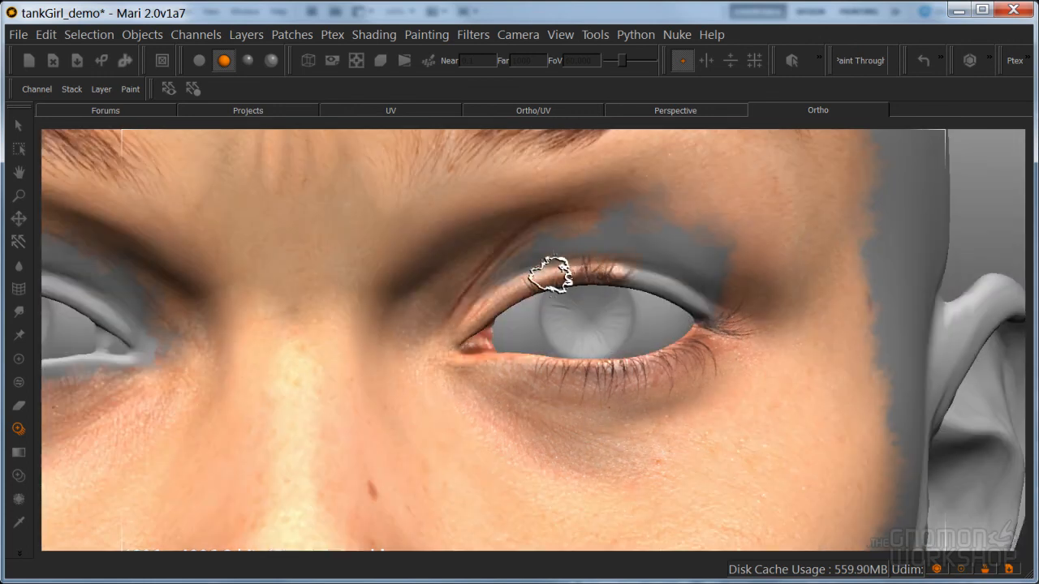
key(apostrophe)
key(apostrophe)
mouse_move(700, 288)
mouse_down()
mouse_move(675, 241)
mouse_move(671, 199)
mouse_move(717, 259)
mouse_move(526, 255)
mouse_move(575, 213)
mouse_move(471, 280)
mouse_up()
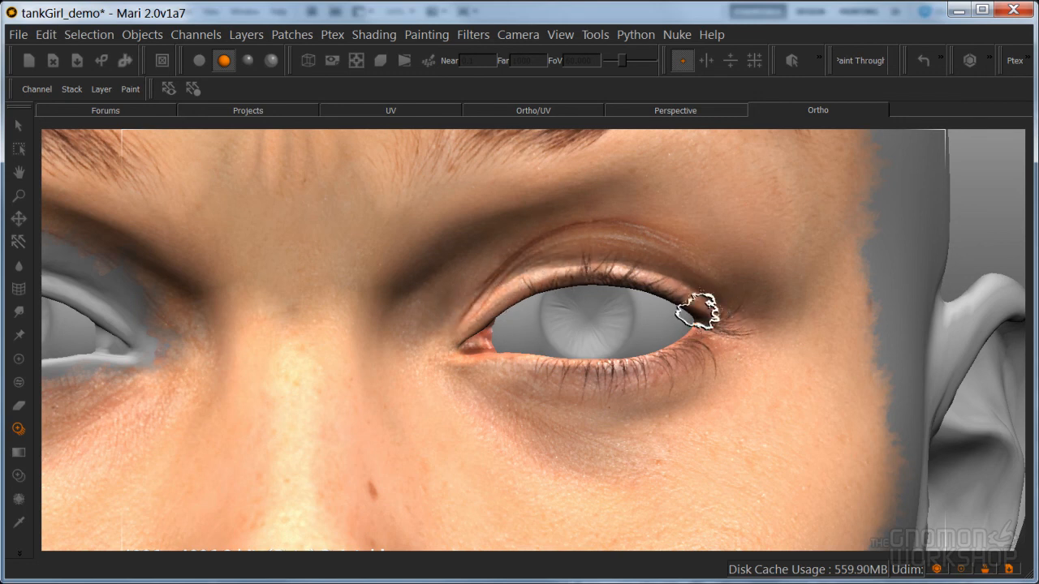
drag(528, 277, 652, 288)
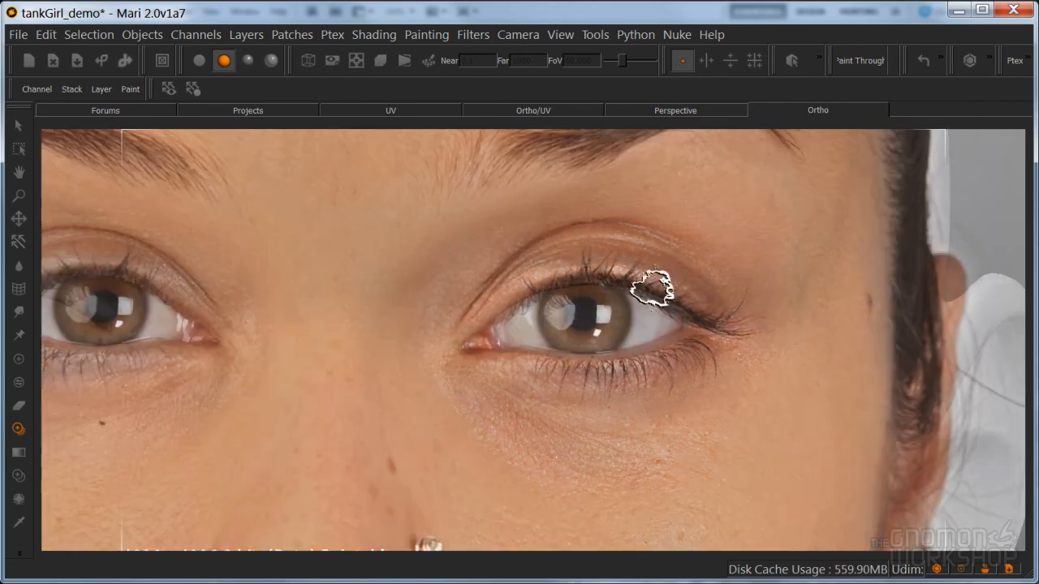
Warp the painted left upper eyelid with the Spline Warper, lowering the upper grid points until the crease meets the model's lid fold
click(19, 289)
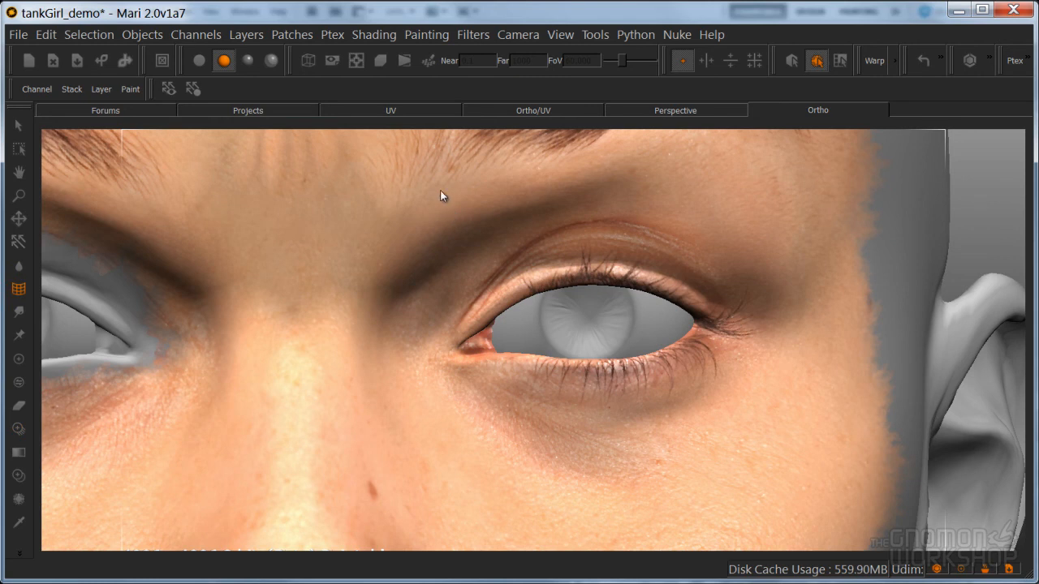
drag(714, 322, 763, 350)
key(minus)
key(minus)
key(minus)
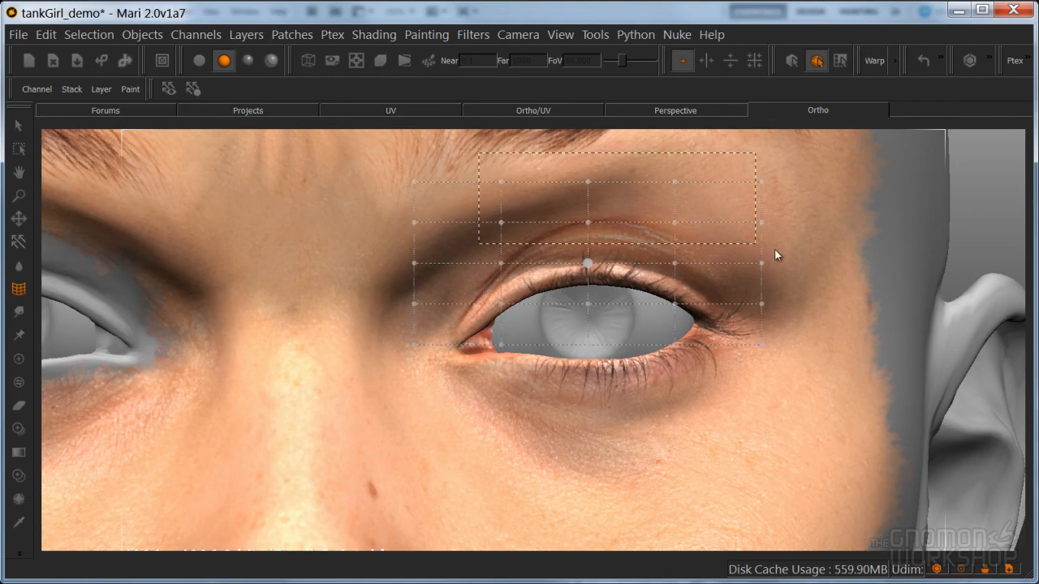
drag(588, 185, 574, 232)
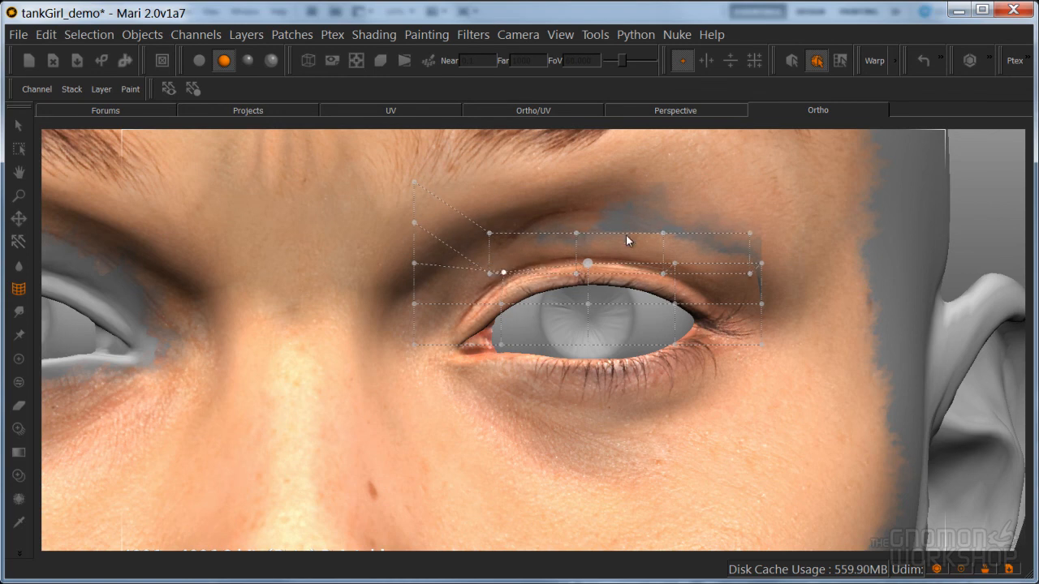
key(u)
Shift the front photo down and paint it through over the gap between the left eyelid crease and the eyebrow
mouse_move(669, 223)
shift+mouse_down()
mouse_move(665, 264)
mouse_move(667, 253)
shift+mouse_up()
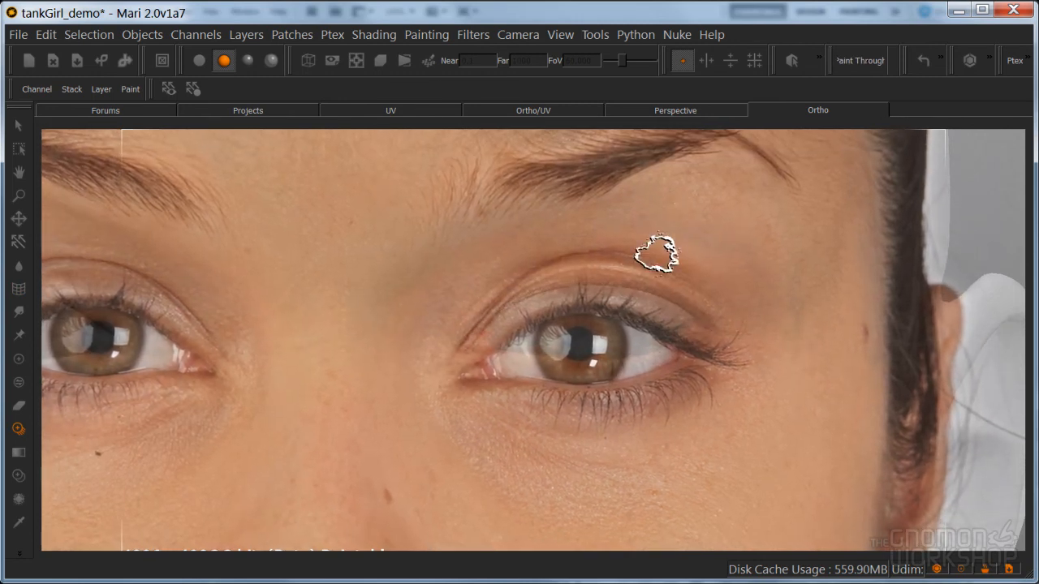
mouse_move(632, 222)
mouse_down()
mouse_move(642, 210)
mouse_move(738, 242)
mouse_move(766, 297)
mouse_up()
drag(725, 231, 696, 222)
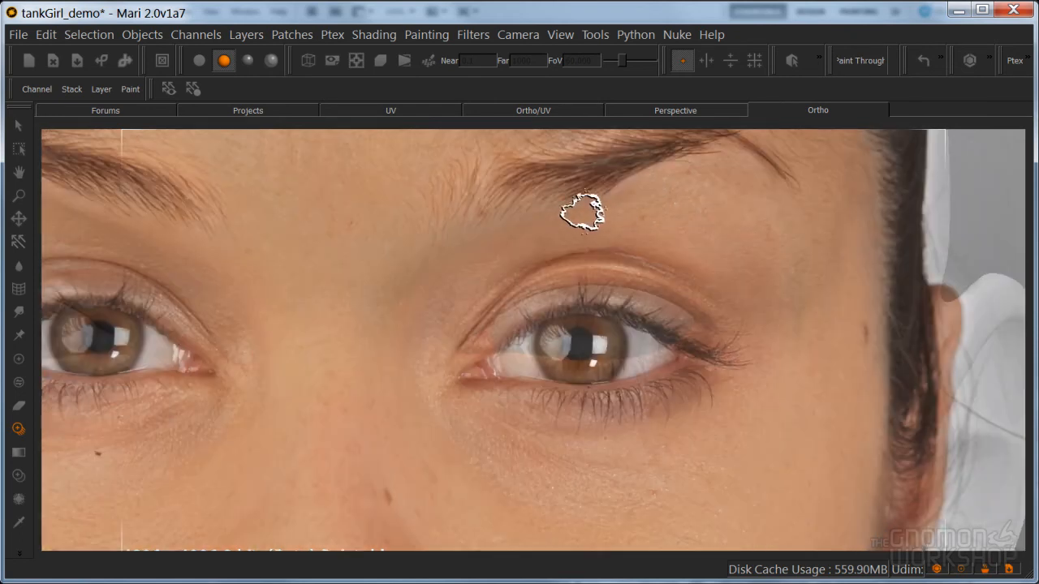
drag(595, 225, 539, 236)
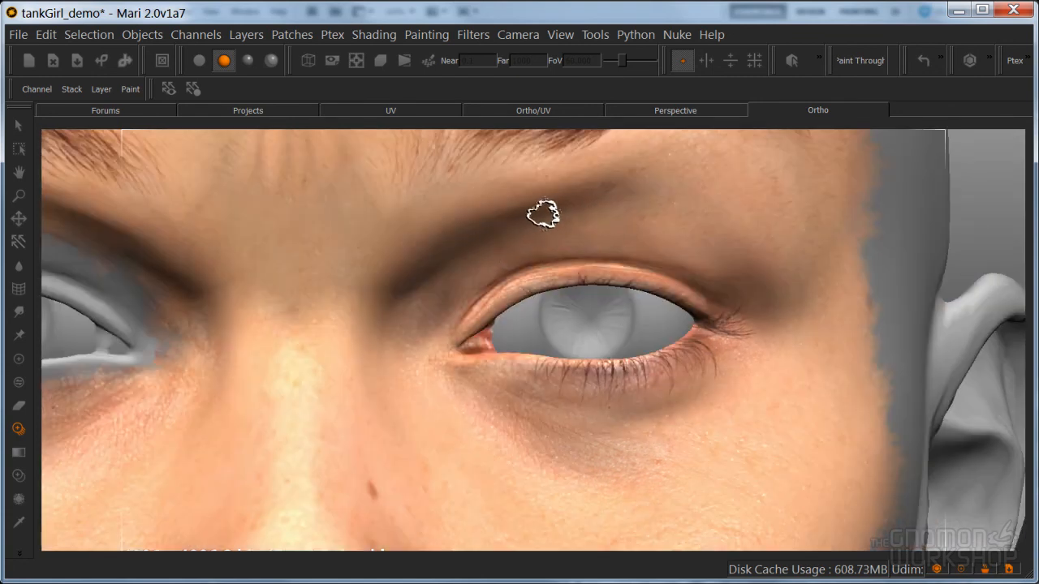
Blend more photo skin into the area between the left eyelid and the eyebrow with further strokes
drag(537, 215, 615, 185)
drag(557, 208, 602, 187)
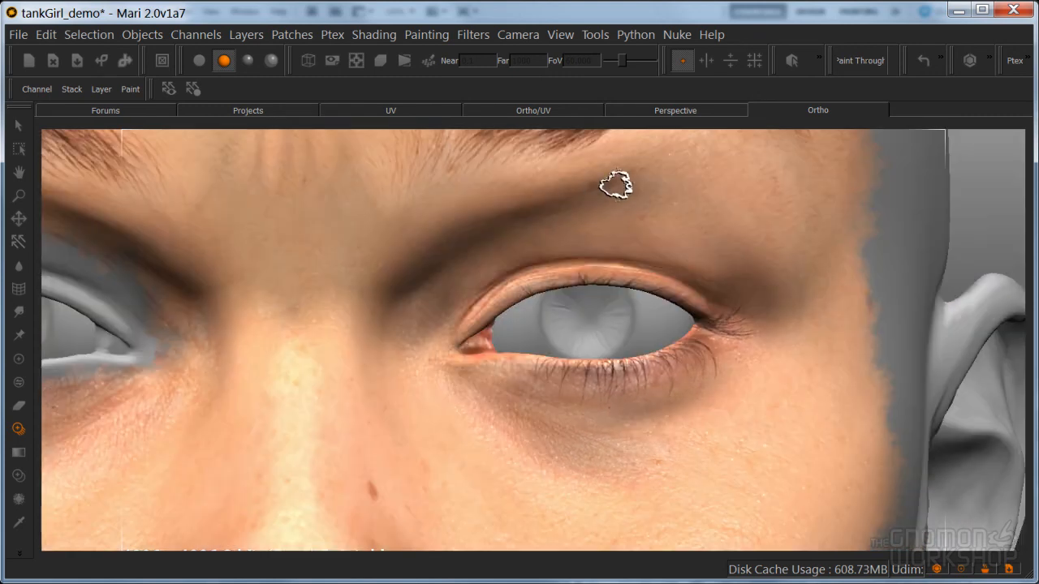
mouse_move(575, 219)
mouse_down()
mouse_move(610, 228)
mouse_move(616, 248)
mouse_move(582, 232)
mouse_up()
mouse_move(514, 241)
mouse_down()
mouse_move(575, 224)
mouse_move(699, 221)
mouse_up()
drag(728, 174, 719, 180)
shift+middle_drag(648, 222, 621, 193)
drag(610, 193, 577, 189)
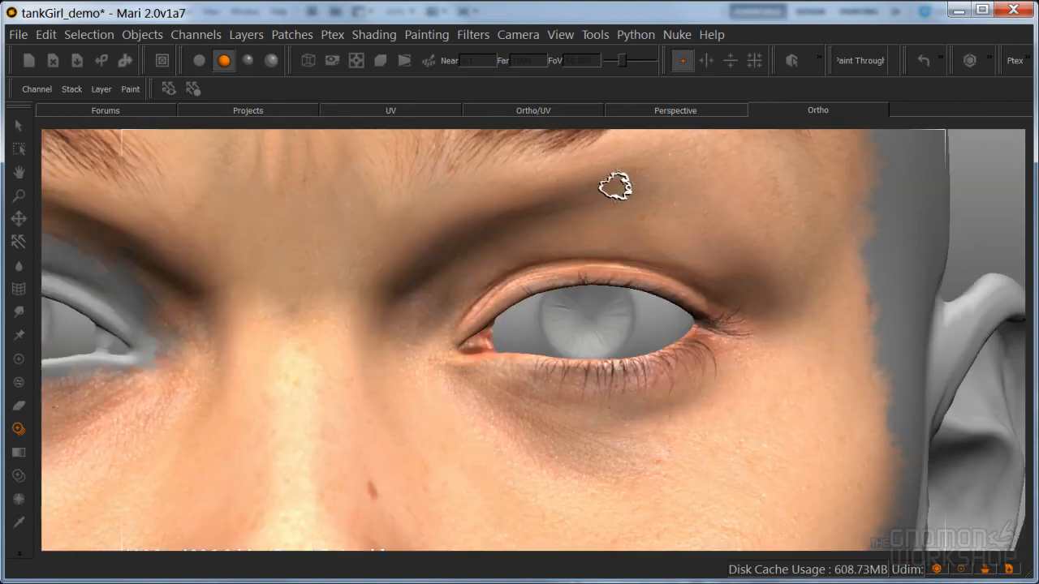
Frame the model's right eye and move the front photo until its eye lines up with the model's eye
drag(616, 187, 656, 248)
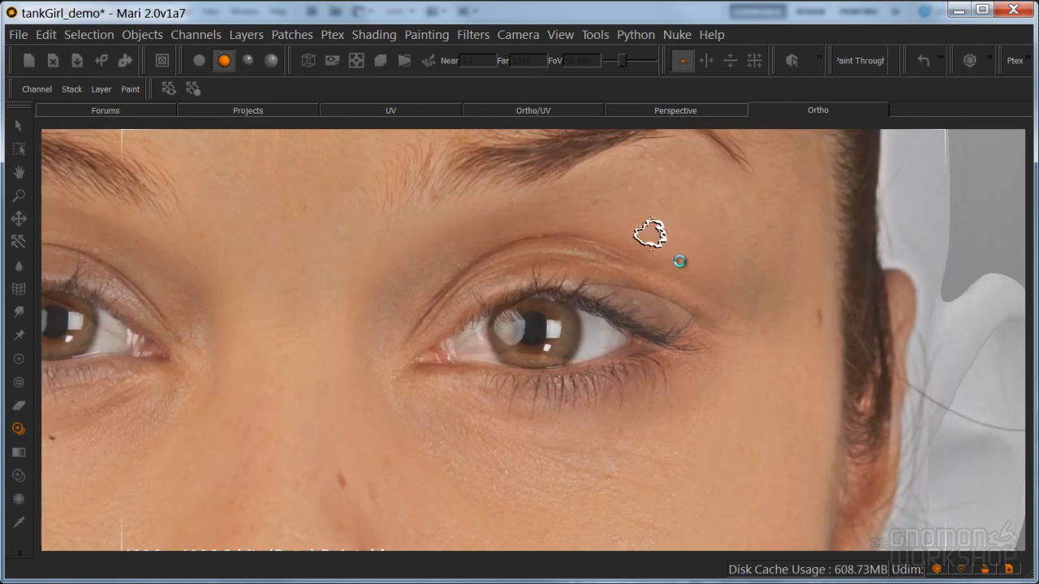
alt+right_drag(705, 262, 524, 310)
alt+middle_drag(583, 293, 766, 274)
alt+right_drag(647, 278, 829, 283)
alt+middle_drag(704, 277, 707, 289)
alt+right_drag(707, 290, 751, 292)
key(apostrophe)
shift+drag(533, 332, 1027, 337)
shift+drag(720, 329, 666, 329)
mouse_move(596, 314)
shift+mouse_down()
mouse_move(679, 315)
mouse_move(656, 313)
mouse_move(675, 279)
mouse_move(663, 280)
mouse_move(659, 309)
mouse_move(681, 310)
mouse_move(688, 295)
shift+mouse_up()
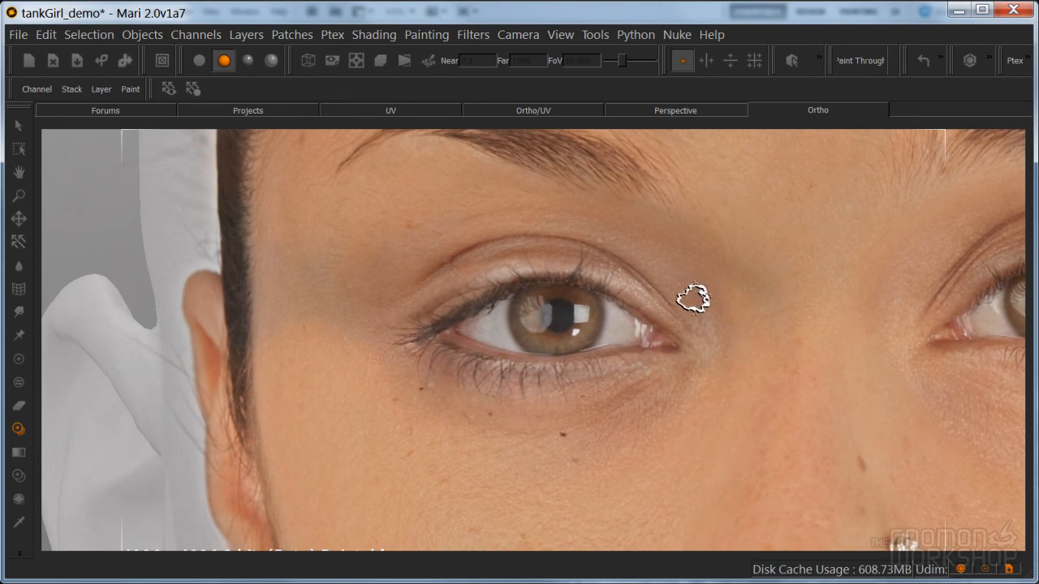
drag(671, 337, 660, 322)
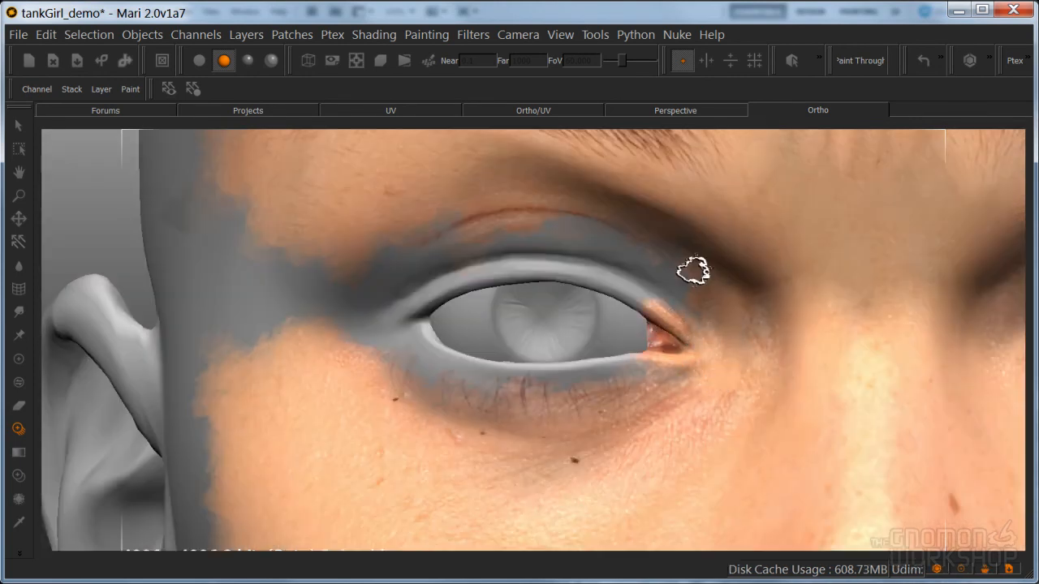
Paint the photo through all around the right eye, covering both lids, the lashes and the outer corner
mouse_move(714, 366)
mouse_down()
mouse_move(617, 421)
mouse_move(610, 407)
mouse_move(661, 399)
mouse_up()
mouse_move(653, 380)
shift+mouse_down()
mouse_move(662, 392)
mouse_move(638, 382)
mouse_move(669, 378)
mouse_move(669, 368)
mouse_move(664, 450)
mouse_move(687, 405)
mouse_move(639, 426)
mouse_move(635, 444)
mouse_move(498, 422)
mouse_move(566, 394)
mouse_move(493, 397)
mouse_move(626, 348)
mouse_move(487, 389)
mouse_move(444, 440)
mouse_move(349, 343)
mouse_move(441, 302)
mouse_move(343, 251)
mouse_move(273, 307)
mouse_move(259, 195)
mouse_move(418, 233)
mouse_move(508, 205)
mouse_move(466, 208)
mouse_move(573, 204)
mouse_move(663, 262)
mouse_move(652, 286)
mouse_move(673, 280)
mouse_move(473, 298)
shift+mouse_up()
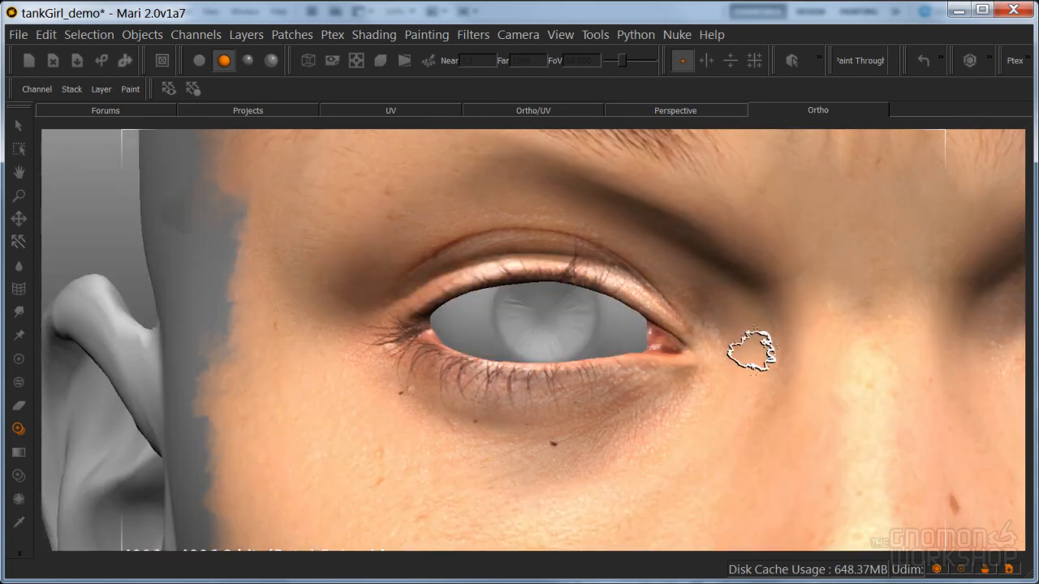
key(apostrophe)
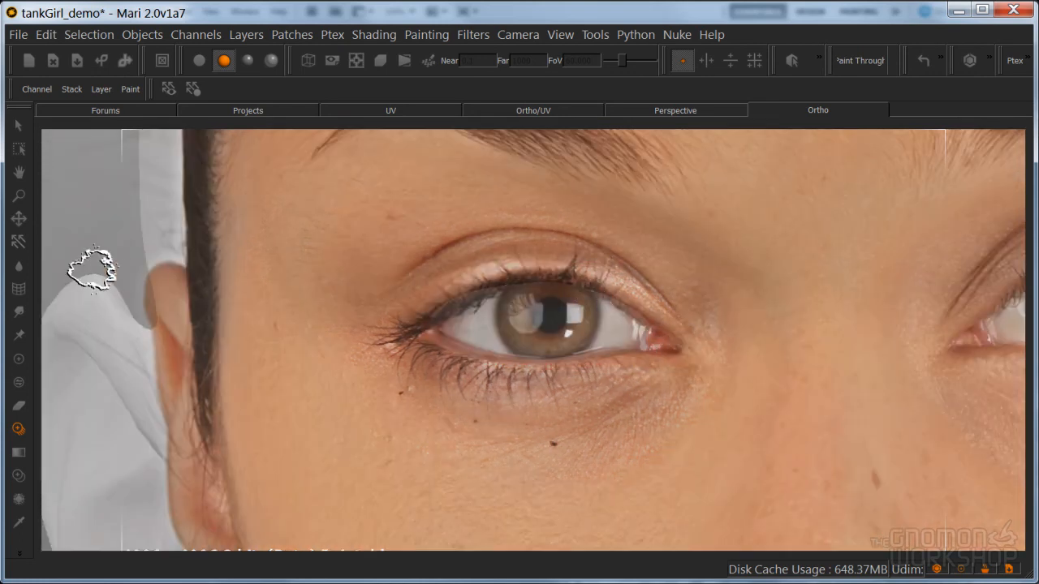
Warp the painted right upper eyelid with the Spline Warper, pulling the grid points down to fit the model's lid fold
click(20, 292)
drag(677, 334, 704, 352)
drag(524, 191, 525, 228)
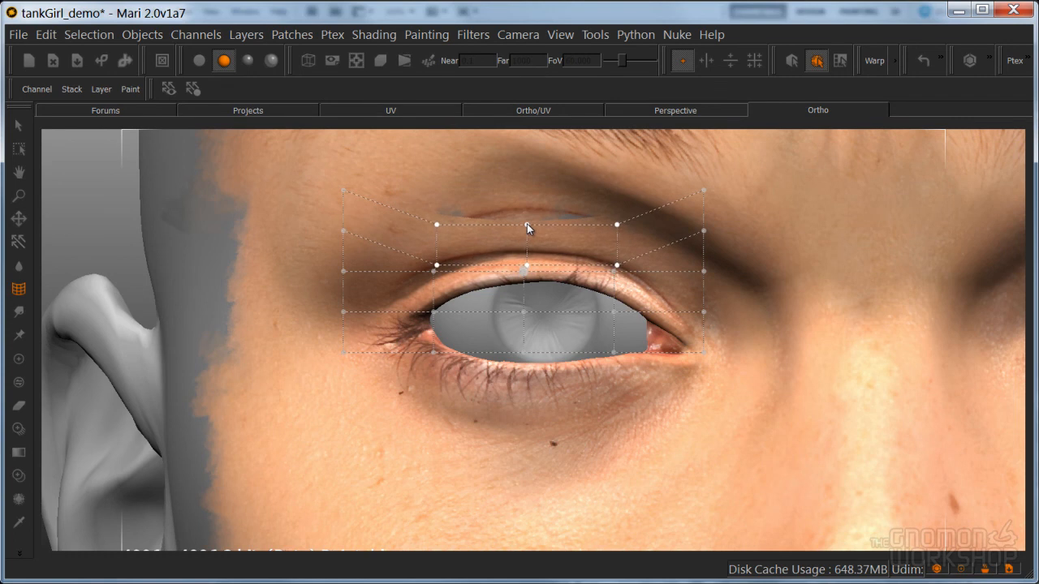
drag(435, 266, 443, 302)
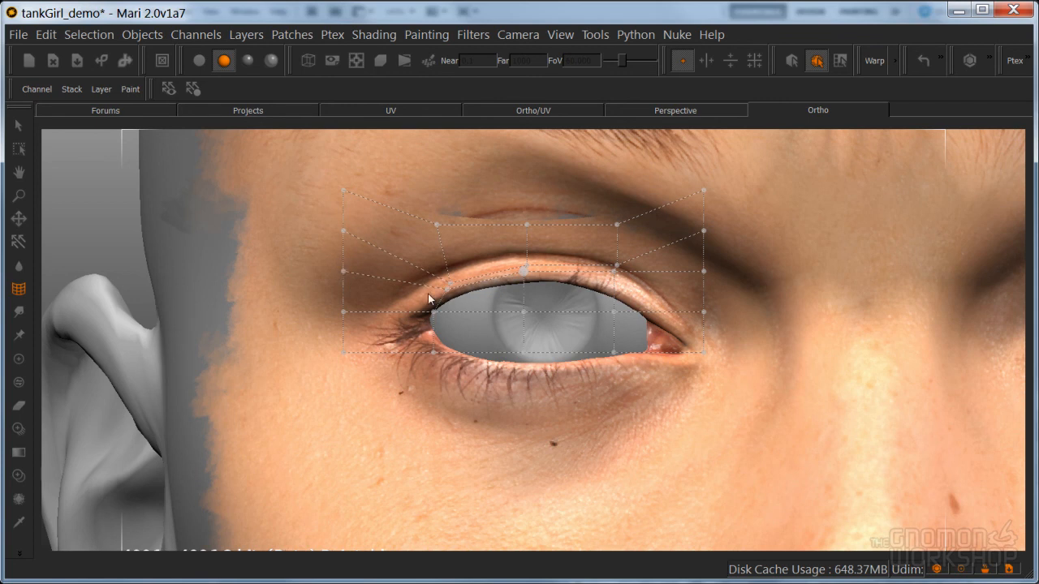
drag(450, 282, 450, 282)
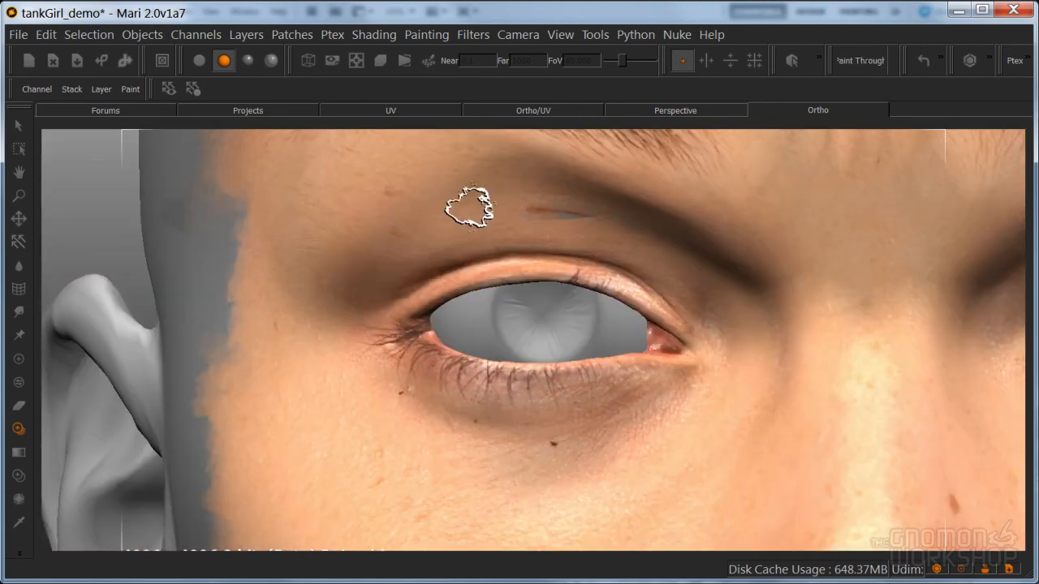
Lower the front photo slightly and paint it through over the leftover crease and gap above the right eyelid
mouse_move(469, 208)
mouse_down()
mouse_move(387, 240)
mouse_move(447, 211)
mouse_move(513, 213)
mouse_up()
drag(524, 211, 548, 211)
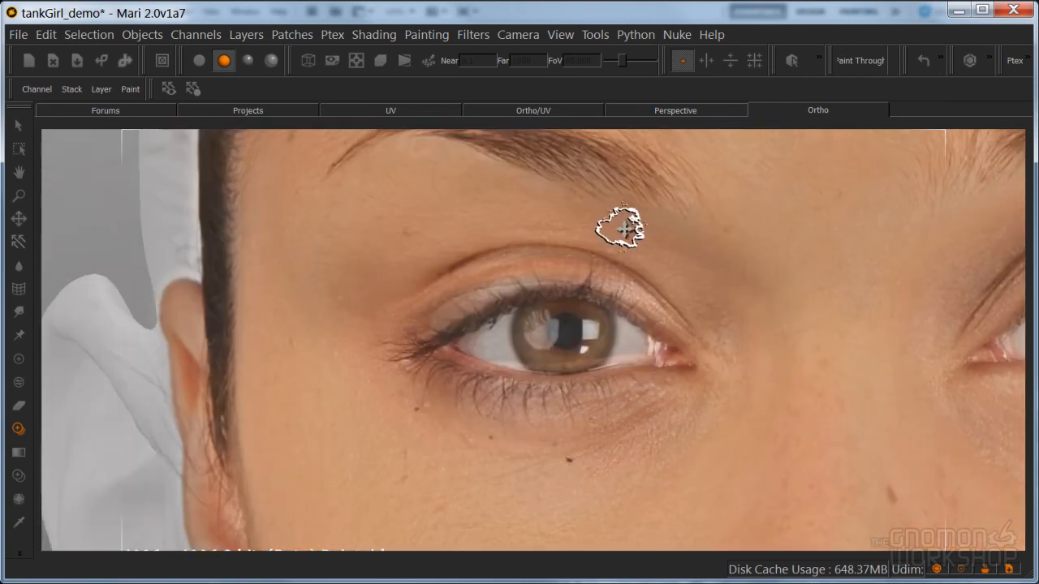
shift+drag(621, 229, 626, 217)
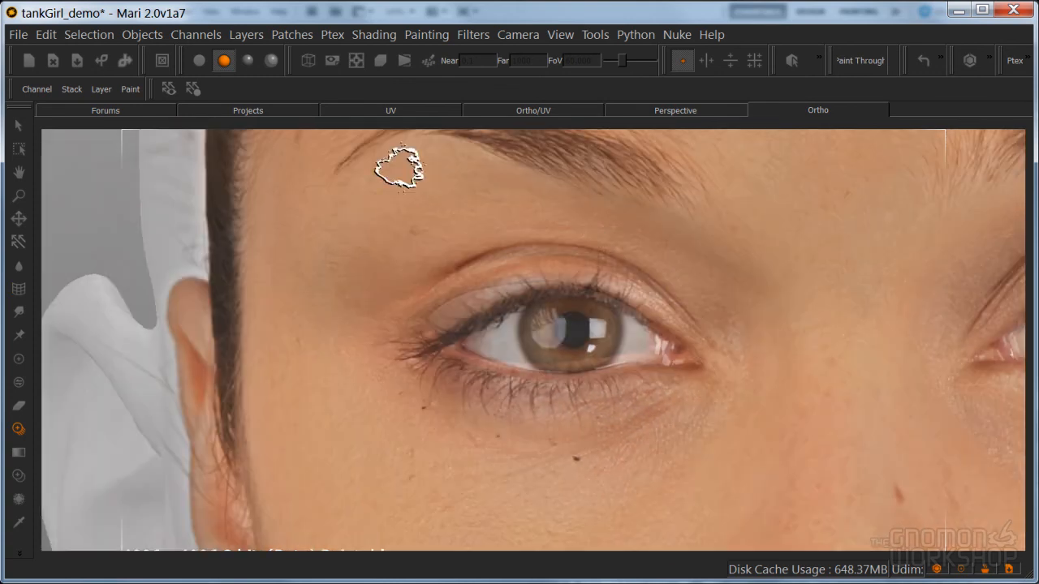
mouse_move(403, 248)
mouse_down()
mouse_move(404, 299)
mouse_move(419, 229)
mouse_move(421, 254)
mouse_up()
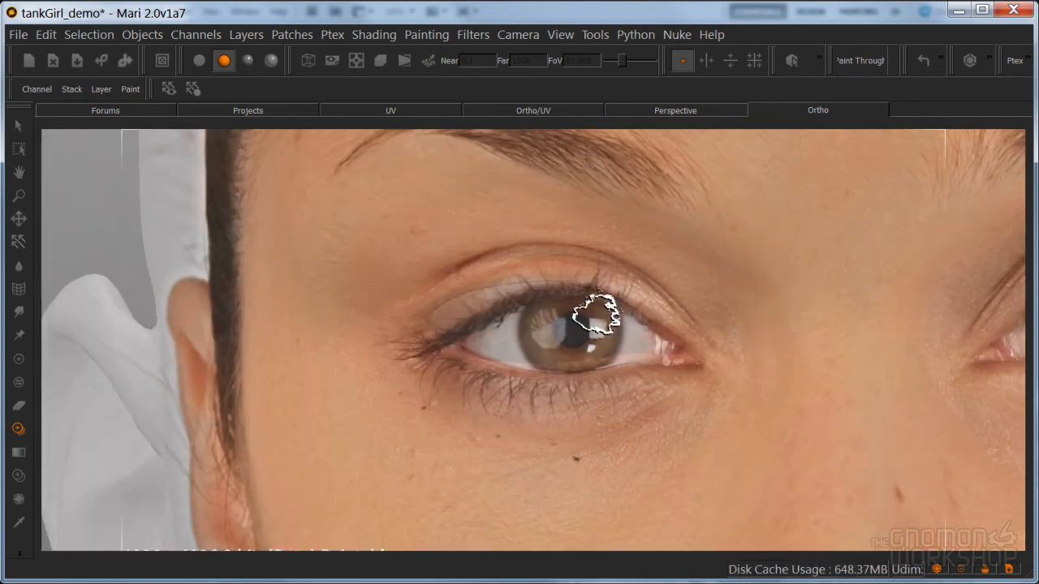
scroll(592, 301, down, 10)
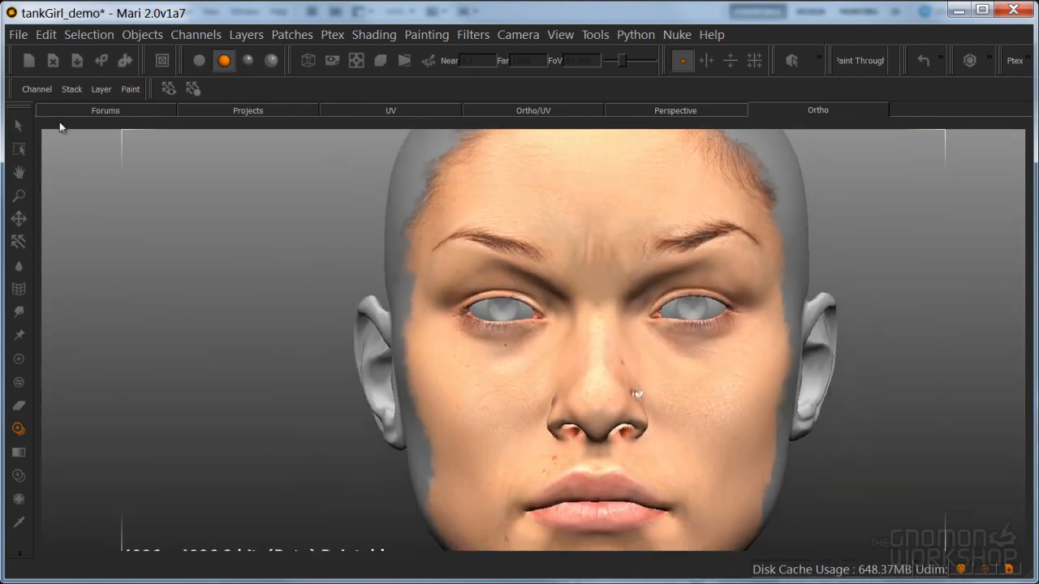
Examine the painted face and both eyes from different angles
click(19, 126)
mouse_move(602, 399)
alt+mouse_down()
mouse_move(599, 382)
mouse_move(499, 369)
alt+mouse_up()
alt+middle_drag(499, 369, 458, 372)
alt+drag(459, 372, 549, 353)
alt+middle_drag(549, 352, 547, 409)
alt+right_drag(548, 408, 597, 408)
alt+right_drag(659, 375, 614, 358)
alt+middle_drag(615, 357, 584, 378)
mouse_move(585, 378)
alt+mouse_down()
mouse_move(610, 365)
mouse_move(577, 360)
alt+mouse_up()
alt+middle_drag(576, 359, 546, 401)
alt+right_drag(546, 401, 634, 366)
alt+drag(633, 366, 592, 371)
alt+middle_drag(592, 371, 560, 396)
alt+drag(560, 396, 582, 400)
alt+right_drag(582, 399, 550, 402)
alt+middle_drag(550, 402, 568, 379)
alt+drag(574, 397, 609, 398)
alt+middle_drag(515, 404, 569, 415)
alt+right_drag(568, 416, 620, 402)
alt+drag(620, 411, 573, 379)
Frame the left eyebrow from an angled view and move the front photo so its bare forehead skin covers the brow
key(o)
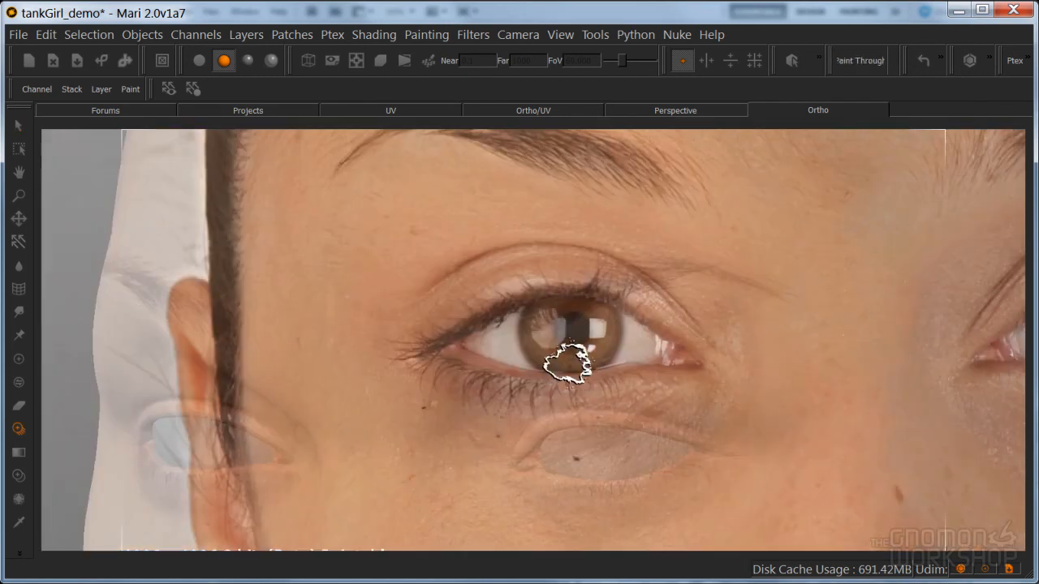
shift+middle_drag(638, 300, 478, 462)
mouse_move(496, 411)
shift+middle_down()
mouse_move(547, 403)
mouse_move(548, 475)
shift+middle_up()
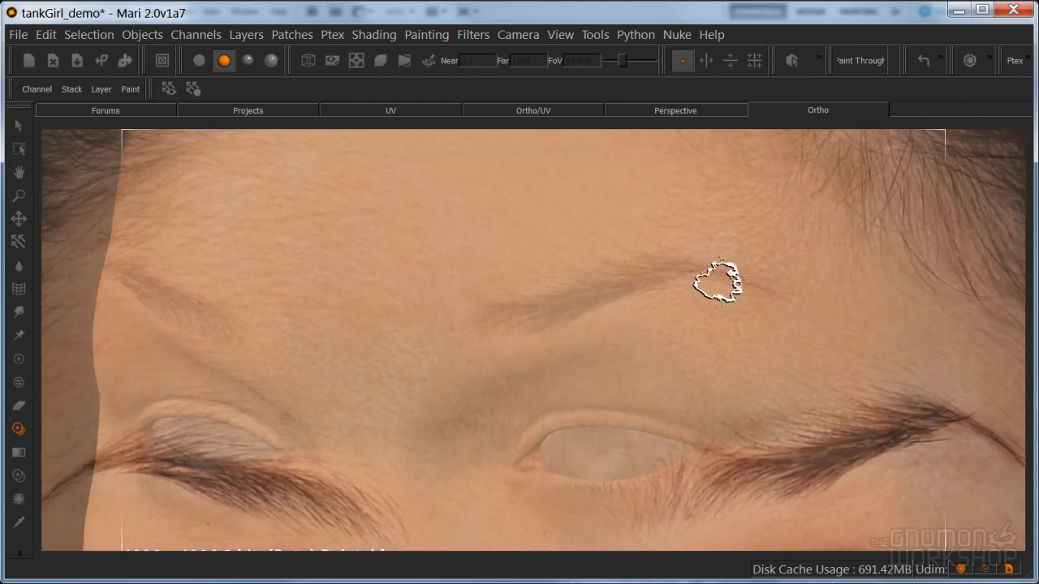
ctrl+shift+drag(603, 336, 633, 367)
mouse_move(619, 316)
ctrl+mouse_down()
mouse_move(664, 303)
mouse_move(625, 302)
ctrl+mouse_up()
mouse_move(626, 301)
shift+mouse_down()
mouse_move(563, 399)
mouse_move(586, 261)
mouse_move(569, 317)
shift+mouse_up()
Reposition the front photo over the left eyebrow and paint its bare forehead skin through over the brow's inner end
key(apostrophe)
alt+middle_drag(564, 330, 569, 366)
alt+right_drag(569, 367, 582, 349)
mouse_move(591, 356)
alt+mouse_down()
mouse_move(608, 369)
mouse_move(574, 398)
alt+mouse_up()
key(bracketleft)
key(apostrophe)
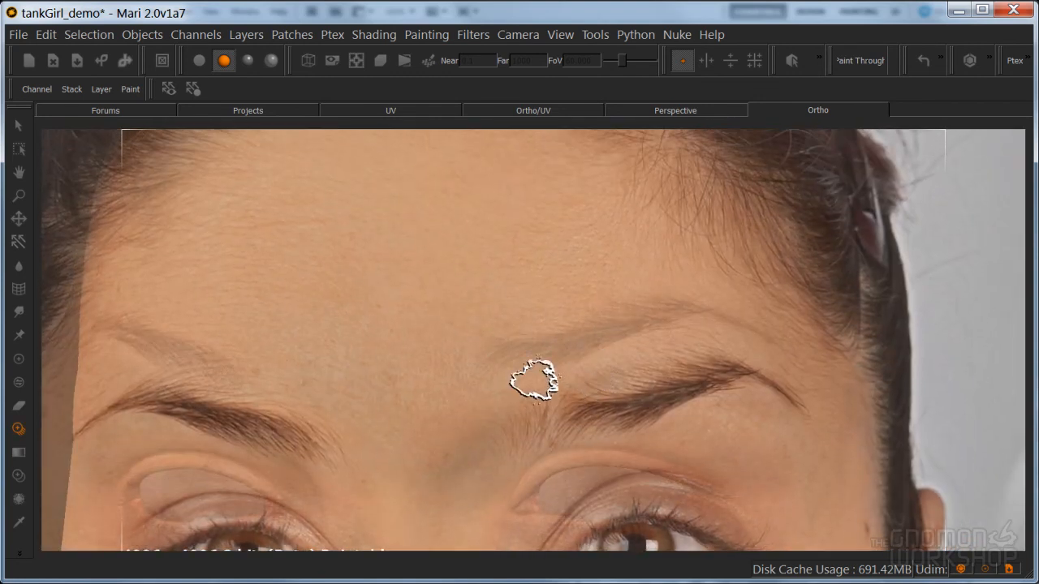
key(apostrophe)
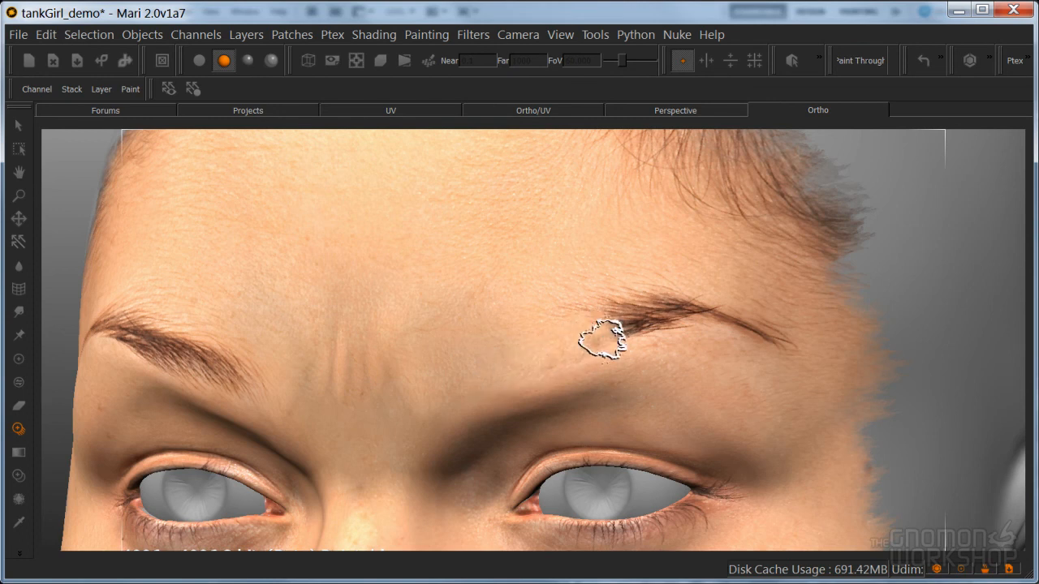
Paint the forehead skin over the rest of the left eyebrow, including the leftover hairs at its outer tail
mouse_move(631, 283)
mouse_down()
mouse_move(683, 315)
mouse_move(642, 301)
mouse_move(712, 309)
mouse_up()
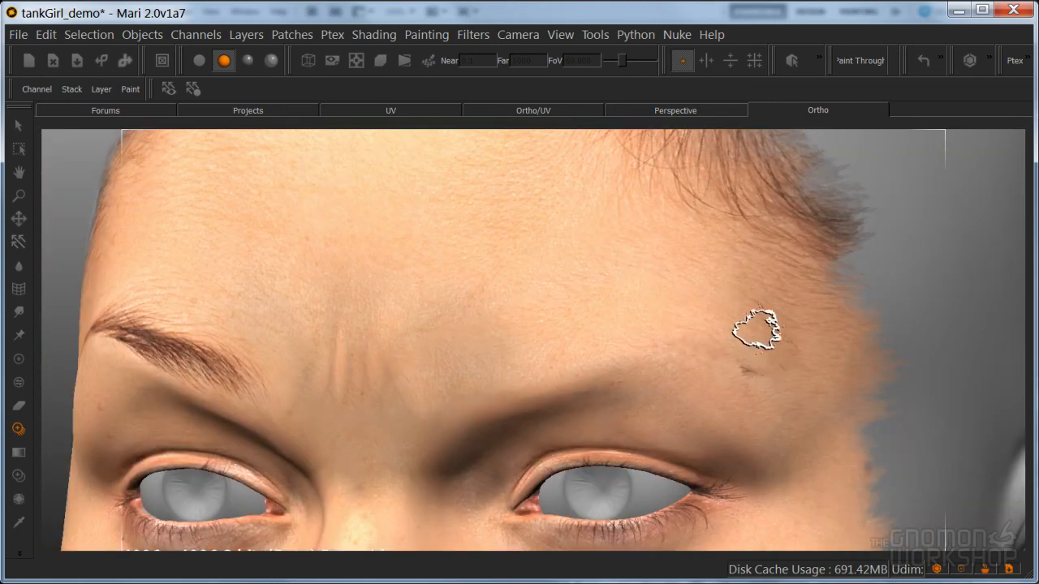
drag(607, 288, 722, 336)
drag(739, 374, 707, 349)
Frame the right eyebrow from an angled view, place the photo's bare forehead skin over it and bake the paint
mouse_move(640, 331)
alt+mouse_down()
mouse_move(582, 355)
mouse_move(705, 367)
mouse_move(638, 394)
mouse_move(638, 440)
alt+mouse_up()
shift+drag(531, 357, 739, 296)
mouse_move(610, 348)
ctrl+shift+mouse_down()
mouse_move(478, 320)
mouse_move(477, 306)
mouse_move(568, 335)
mouse_move(557, 333)
ctrl+shift+mouse_up()
mouse_move(538, 325)
mouse_down()
mouse_move(460, 295)
mouse_move(454, 303)
mouse_move(347, 296)
mouse_move(238, 334)
mouse_up()
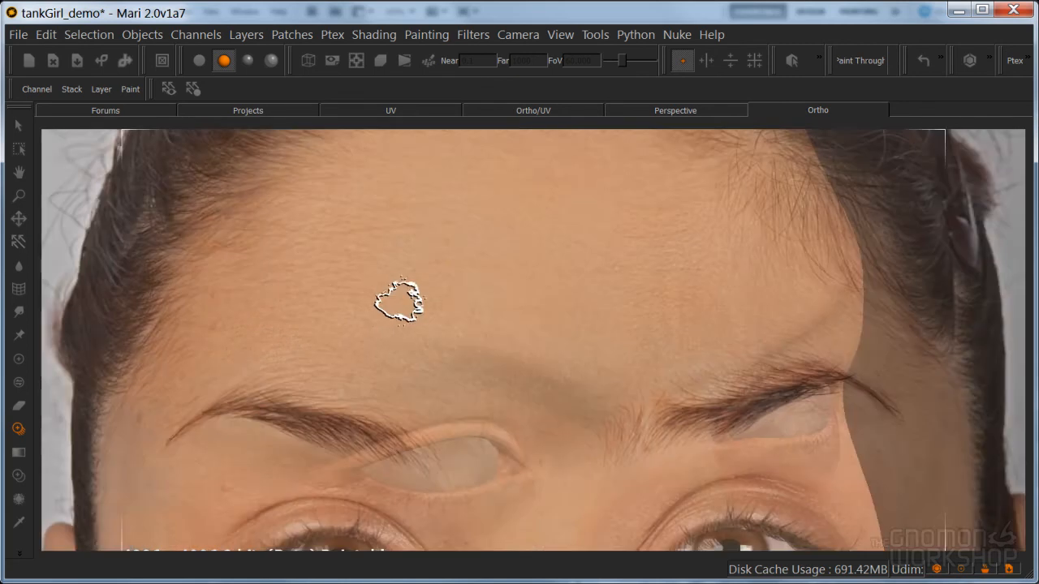
key(b)
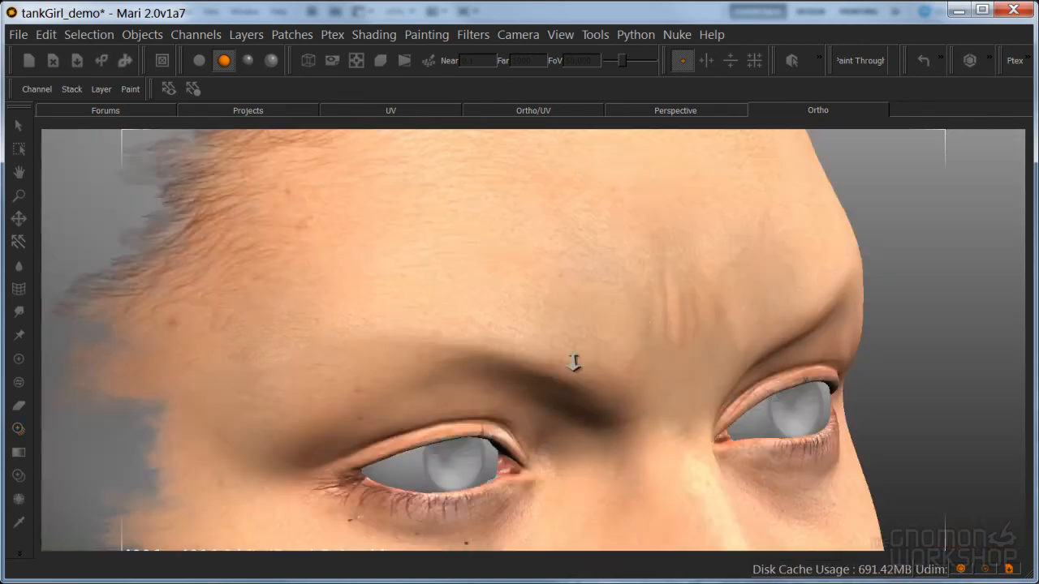
Paint the photo's forehead skin through over the right eyebrow to remove it from the face
alt+drag(576, 362, 568, 367)
alt+right_drag(569, 367, 503, 348)
alt+drag(503, 348, 524, 364)
alt+right_drag(525, 364, 564, 377)
mouse_move(564, 377)
alt+mouse_down()
mouse_move(606, 362)
mouse_move(557, 371)
mouse_move(585, 371)
mouse_move(586, 391)
alt+mouse_up()
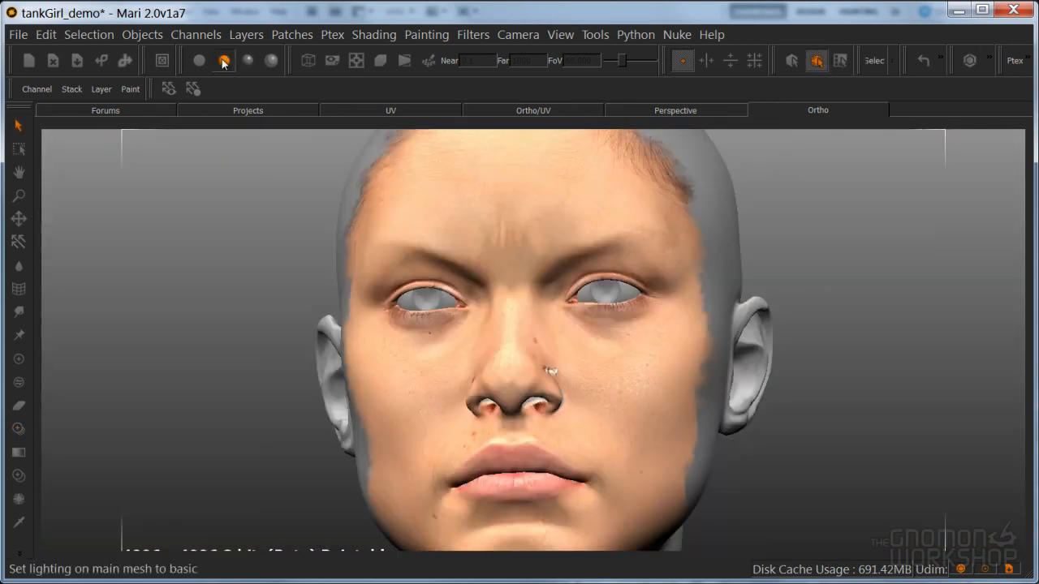
Switch the model to flat lighting and examine the painted face and removed eyebrows from both sides and the front
click(198, 60)
click(222, 60)
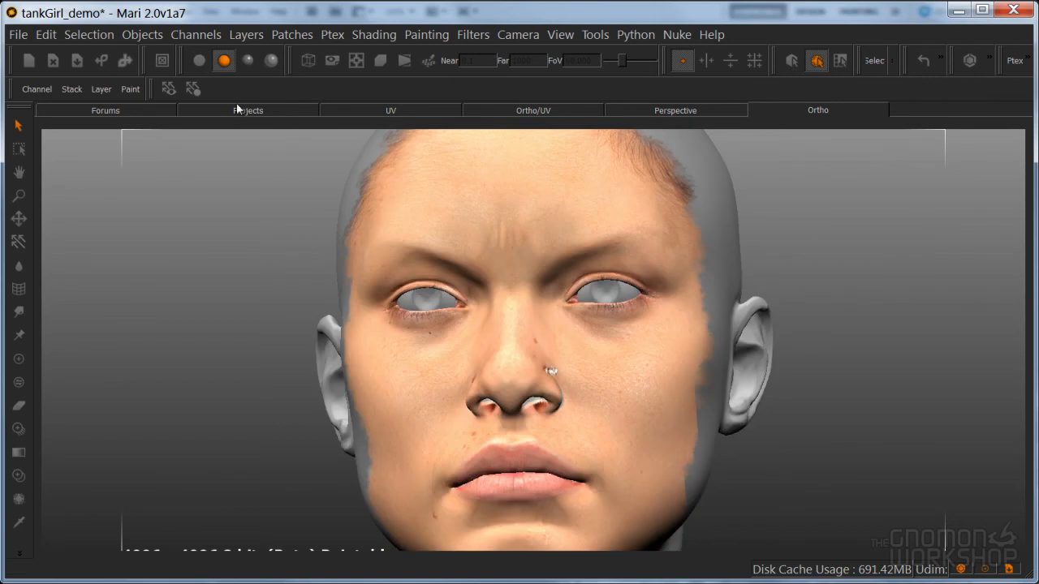
click(198, 60)
alt+drag(604, 347, 686, 211)
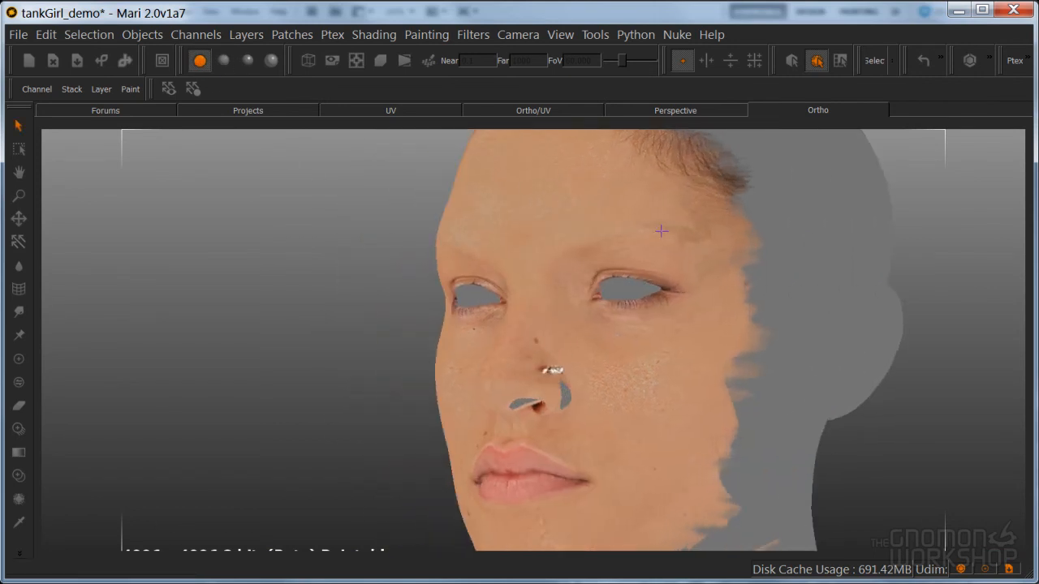
alt+drag(706, 249, 449, 299)
alt+drag(416, 259, 465, 384)
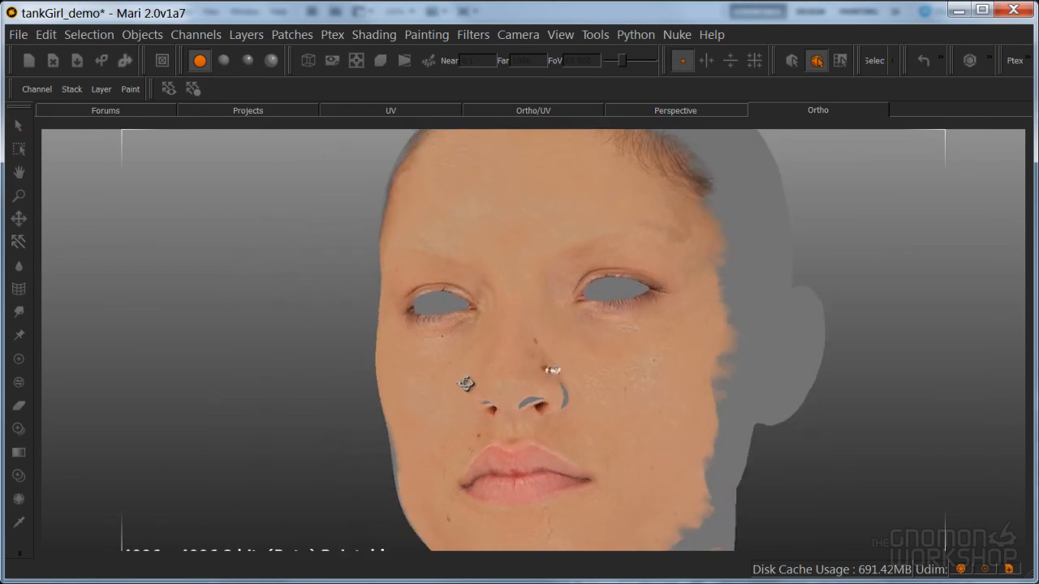
alt+drag(297, 375, 626, 347)
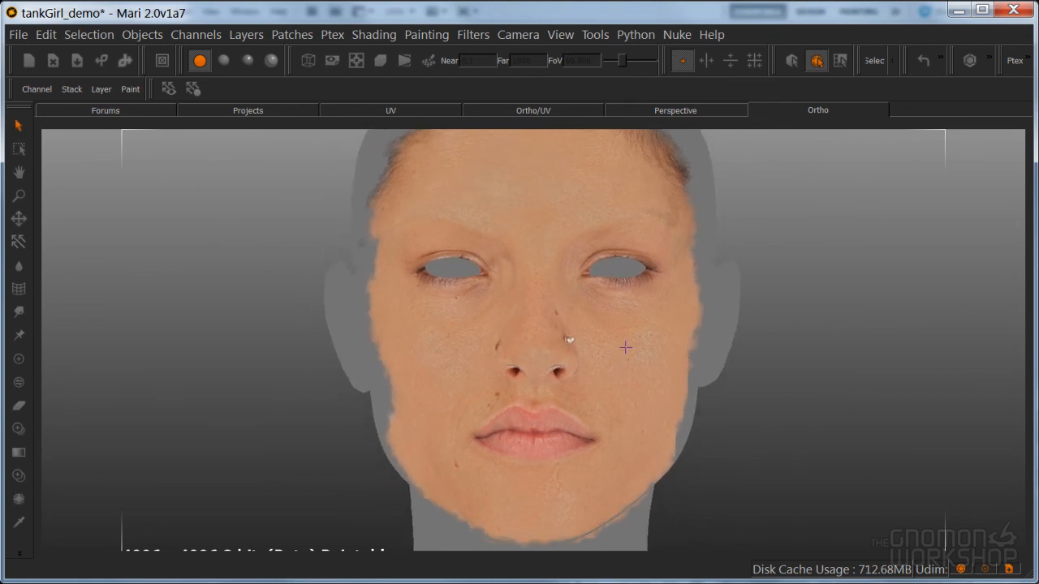